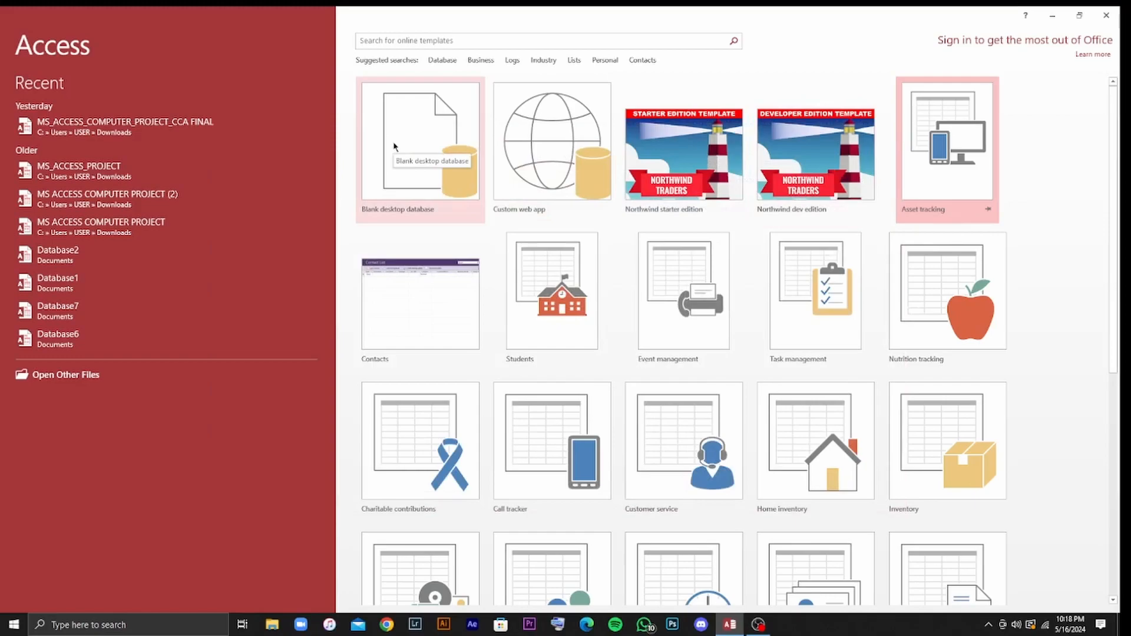
# Create a blank desktop database named ugtuighuih.
pyautogui.click(394, 146)
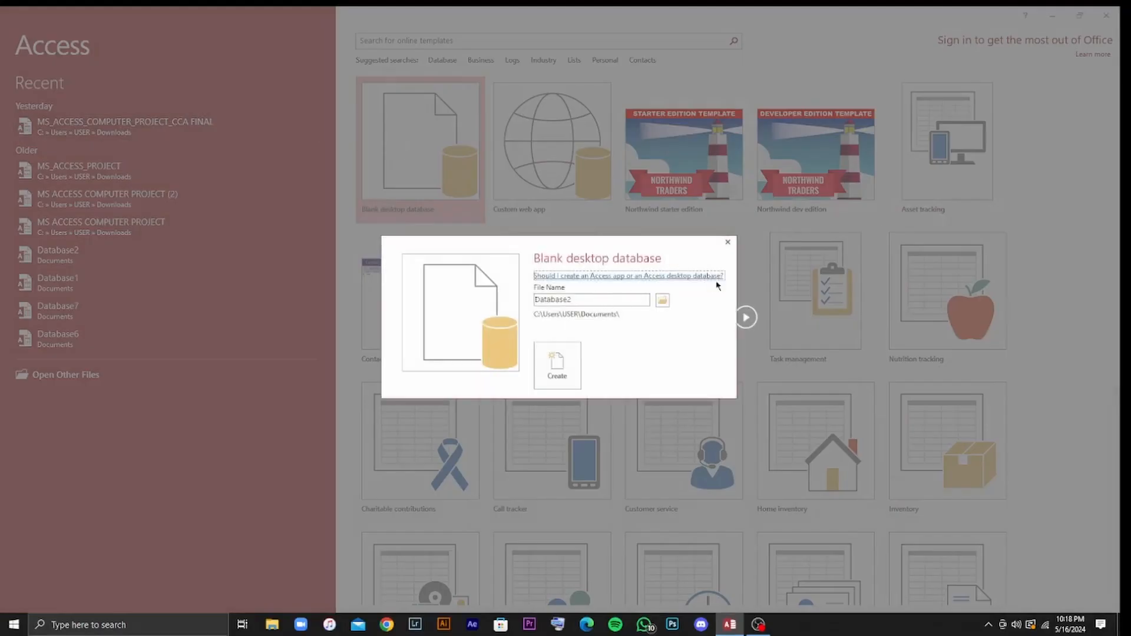
pyautogui.doubleClick(584, 300)
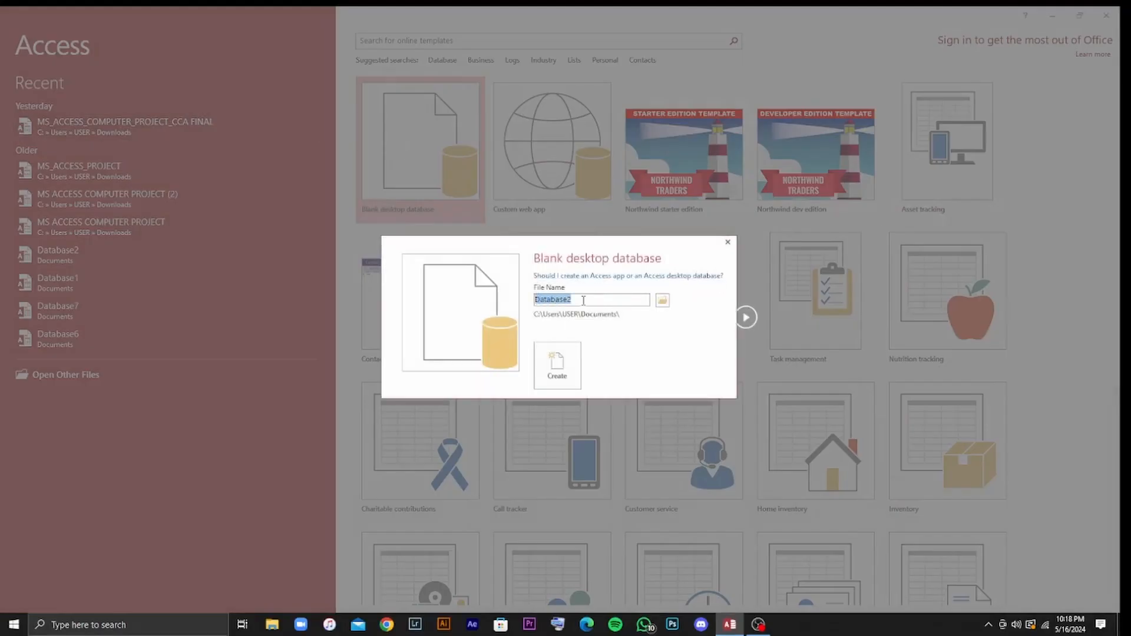
pyautogui.write('ugtuighuih')
pyautogui.click(558, 366)
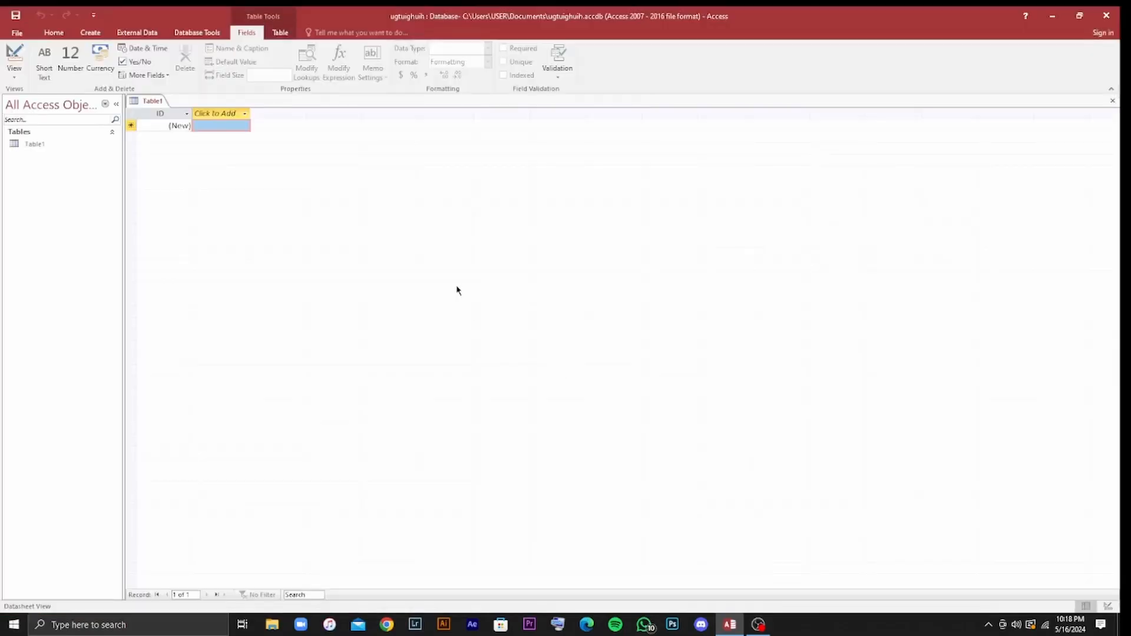
# Add a second table and open it in Design View, saving it as Table2.
pyautogui.click(104, 36)
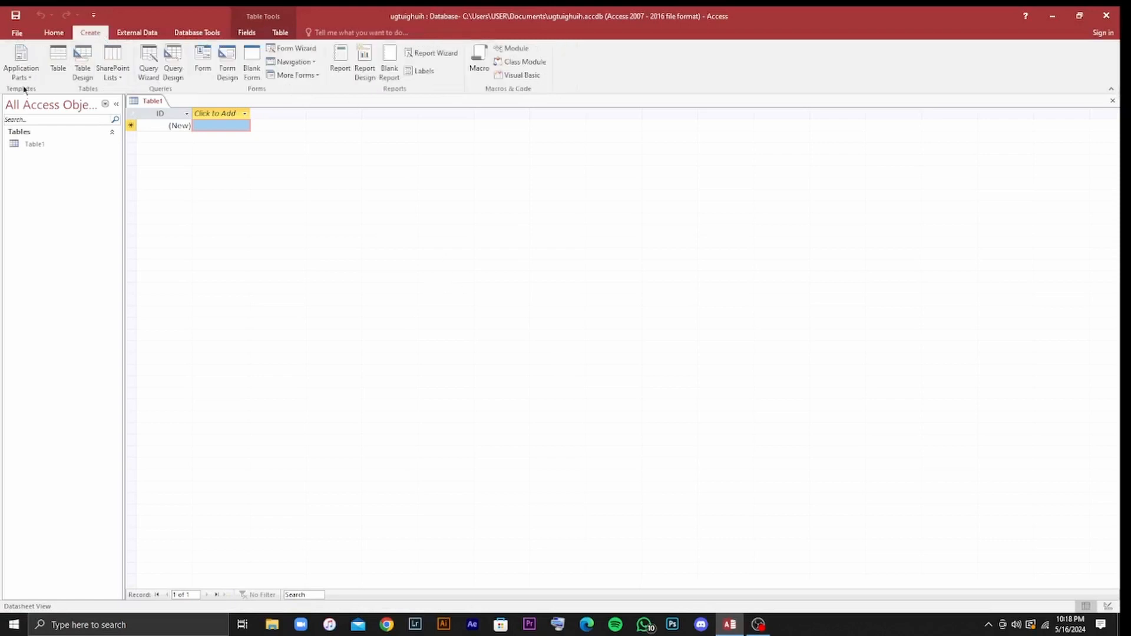
pyautogui.click(59, 61)
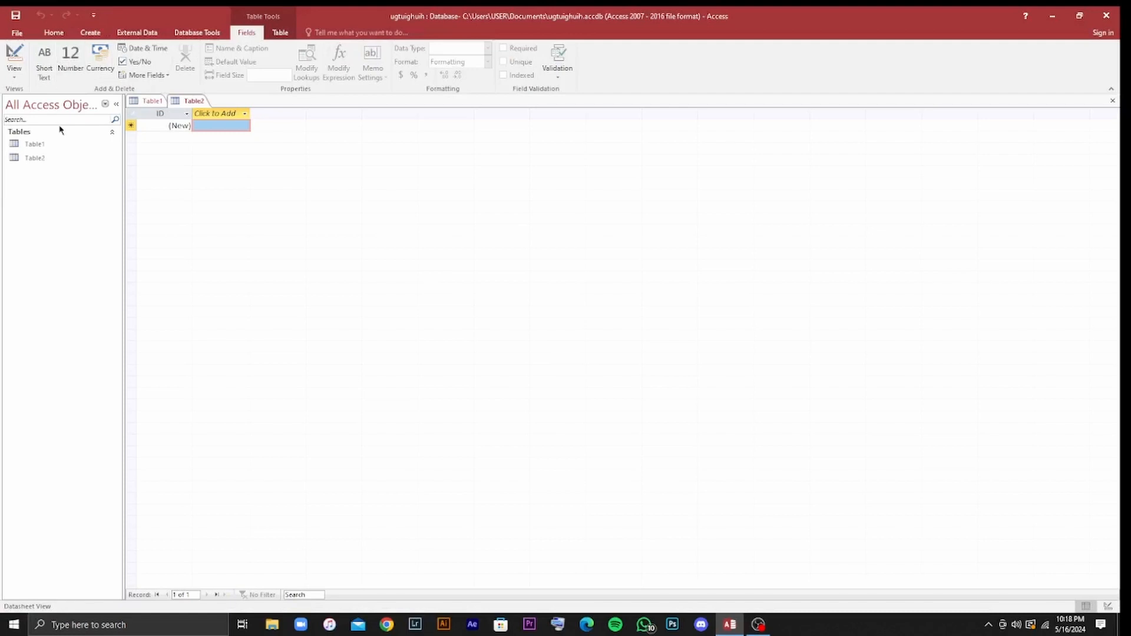
pyautogui.click(14, 82)
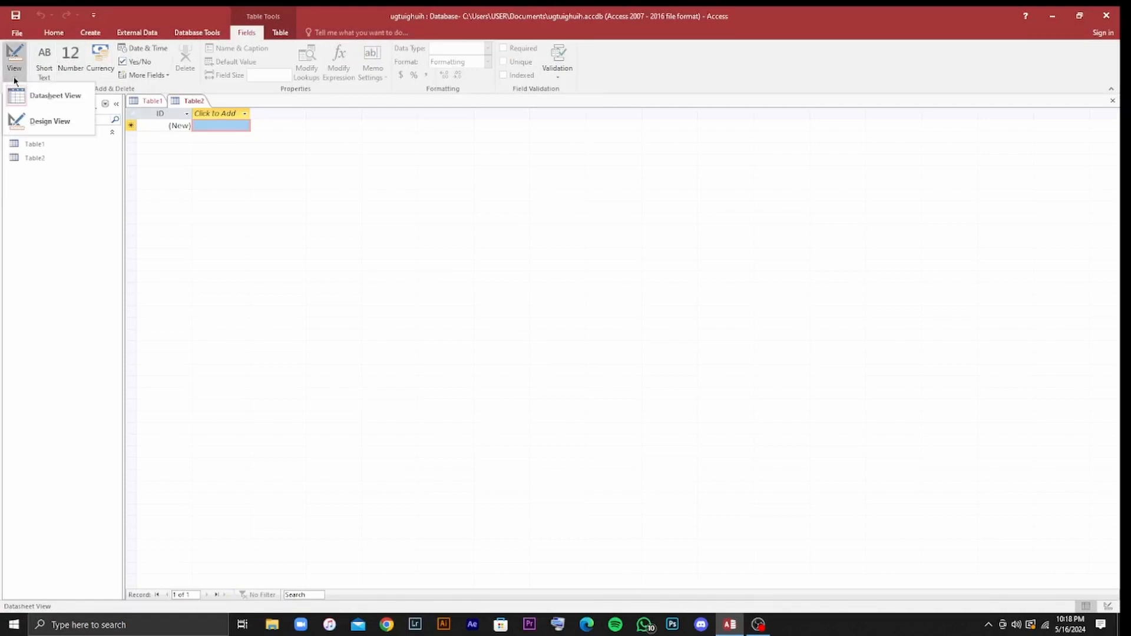
pyautogui.click(49, 122)
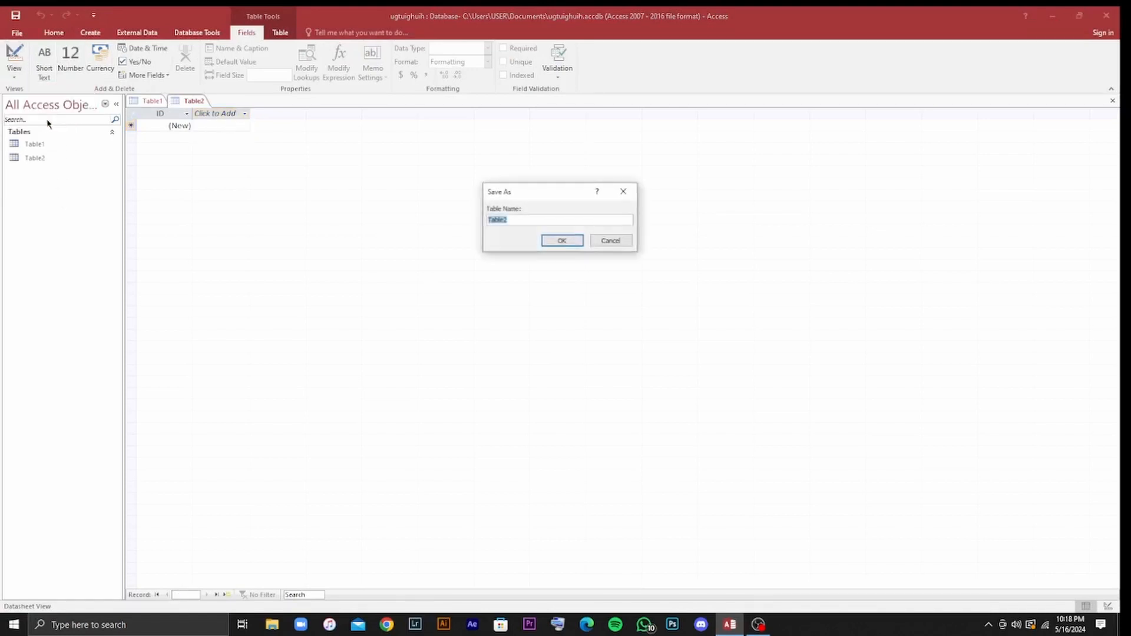
pyautogui.click(548, 221)
pyautogui.moveTo(509, 220); pyautogui.dragTo(462, 224)
pyautogui.click(562, 241)
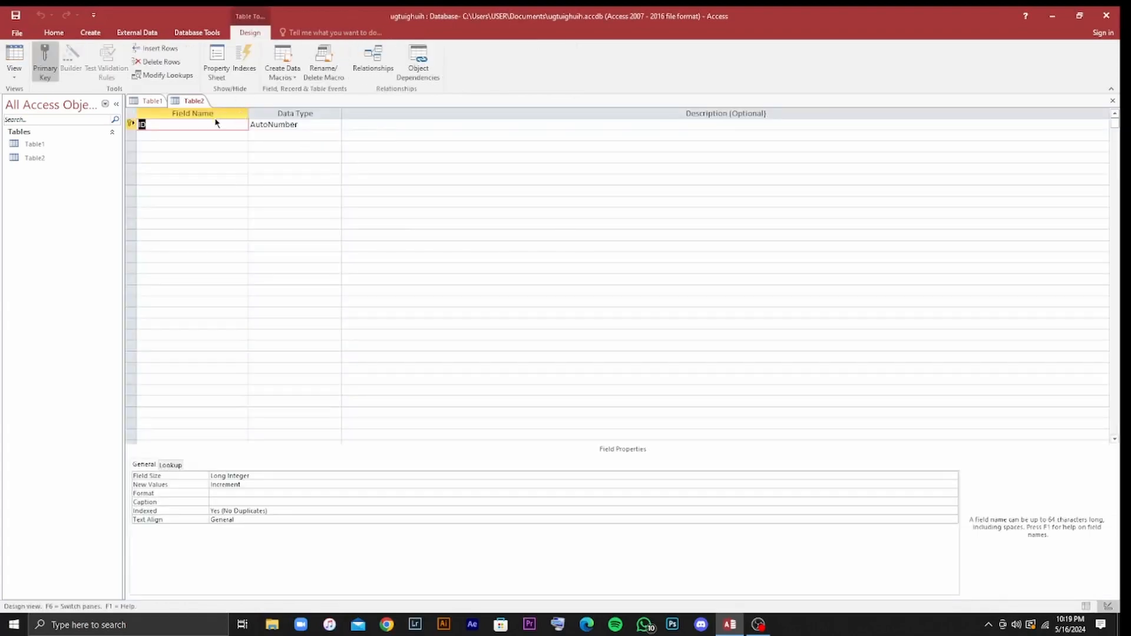
# Rename Table2's ID field to "bn jkhvbyh" and set its data type to Short Text.
pyautogui.click(216, 123)
pyautogui.press('BackSpace')
pyautogui.write('bn jkhvbyh')
pyautogui.click(332, 128)
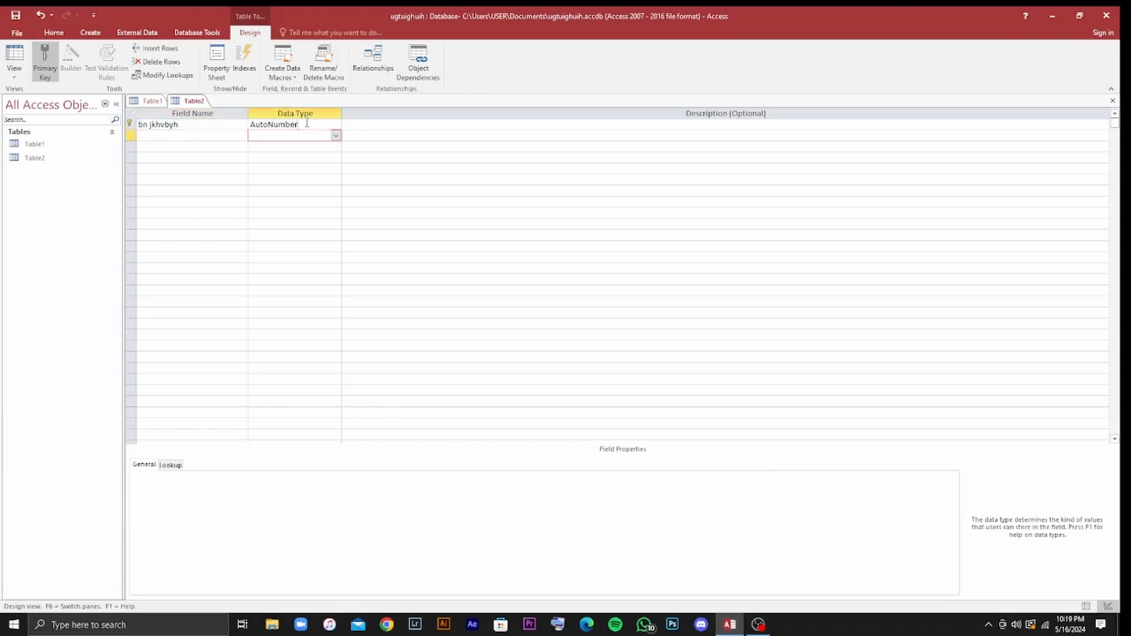
pyautogui.click(335, 124)
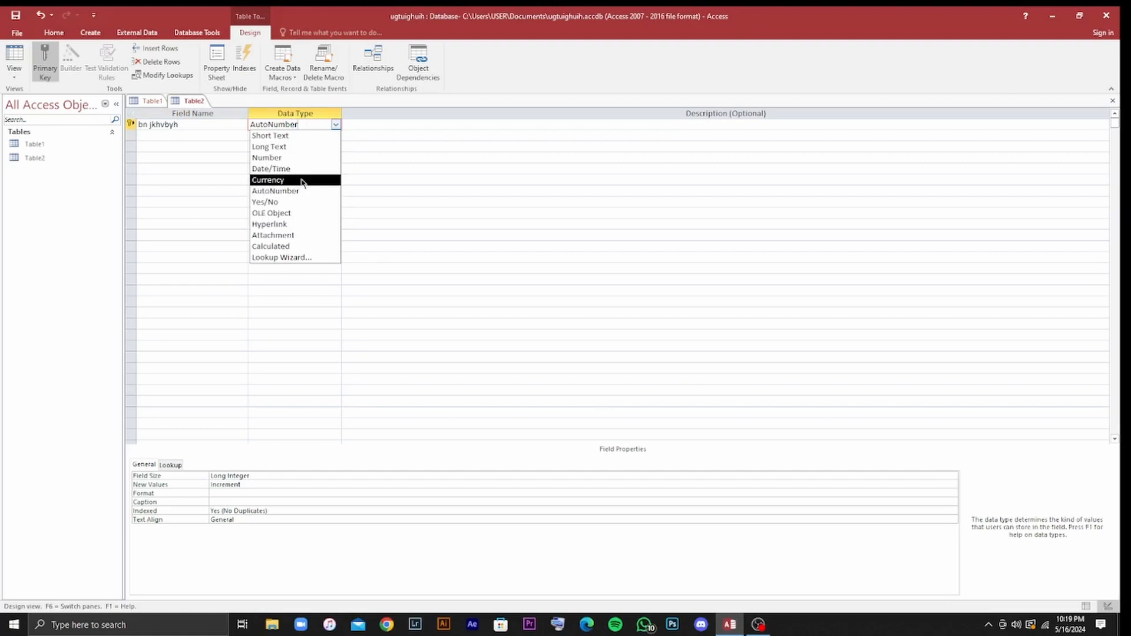
pyautogui.click(298, 134)
pyautogui.click(321, 135)
pyautogui.click(336, 136)
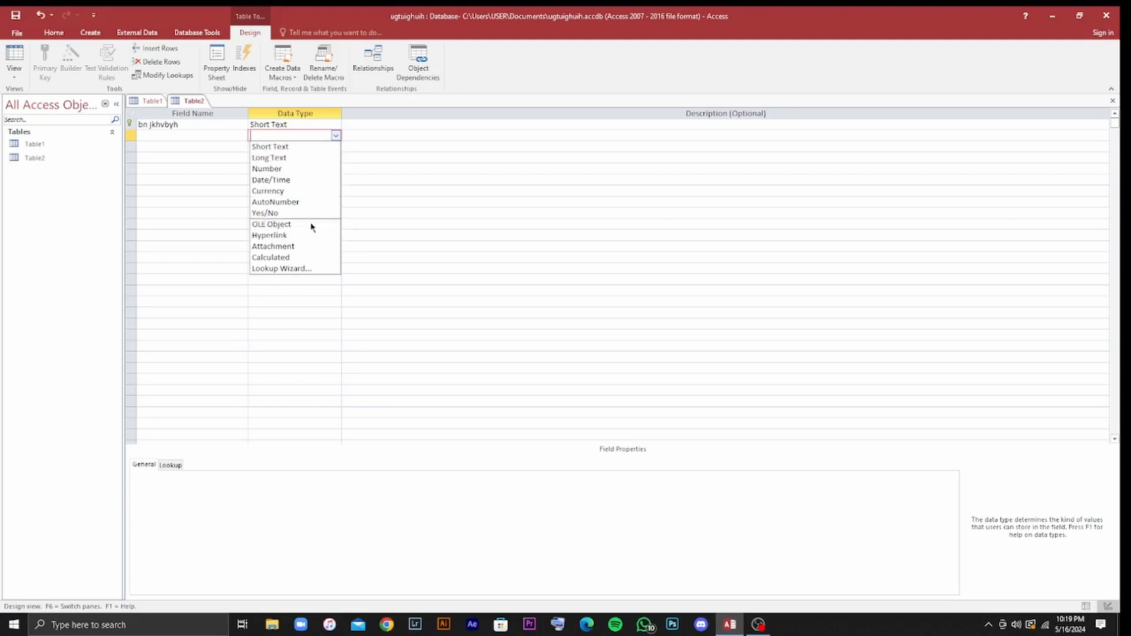
pyautogui.click(339, 140)
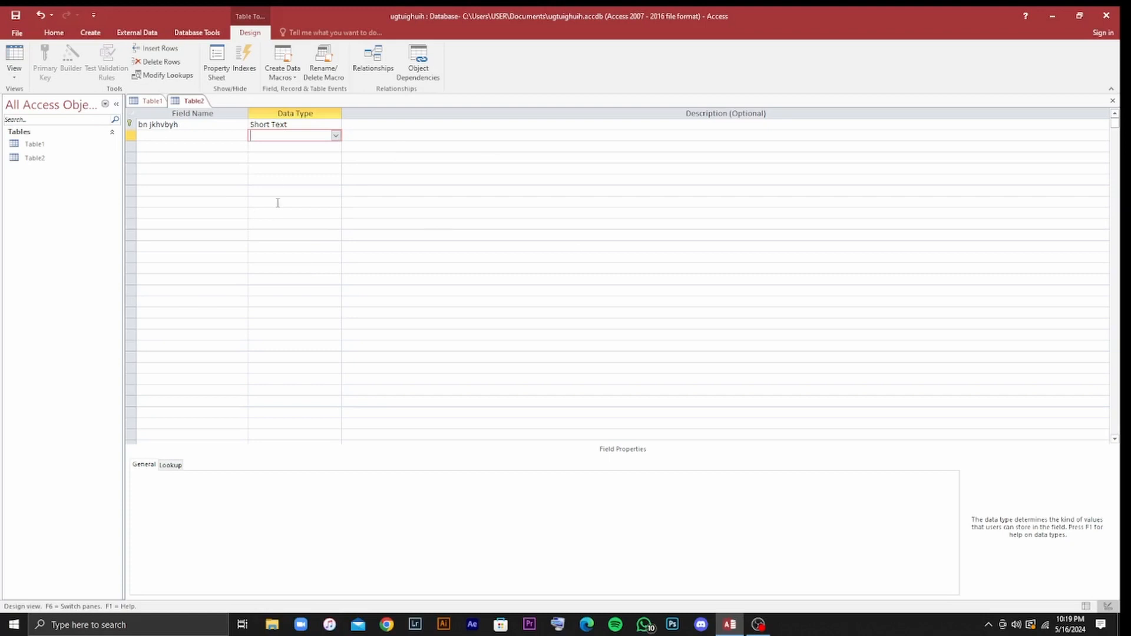
pyautogui.click(760, 626)
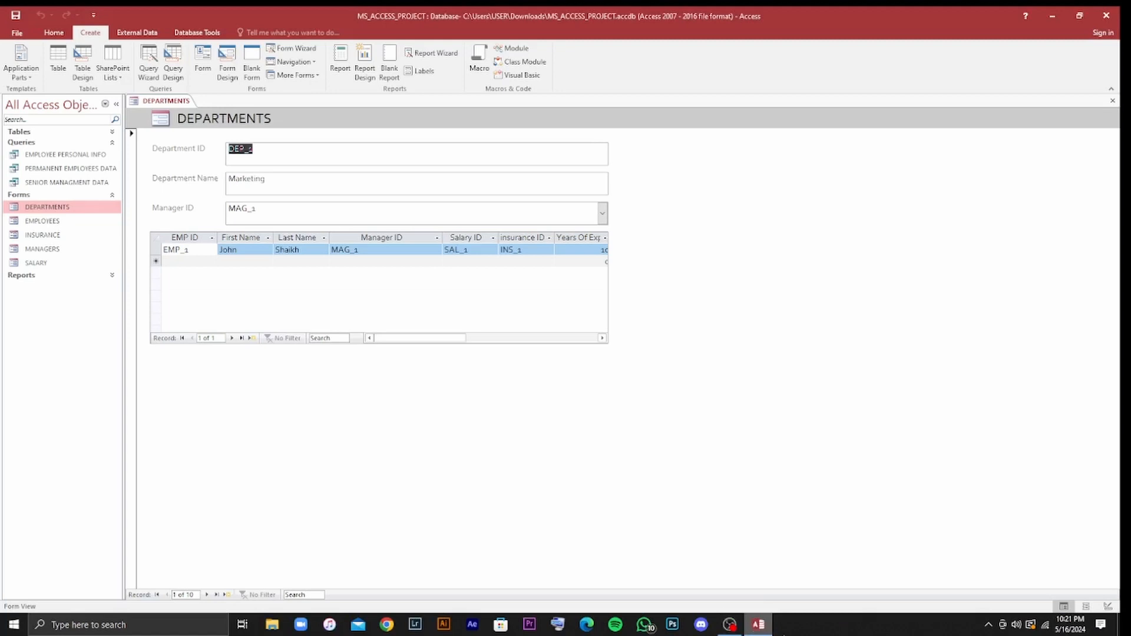
# Collapse the Tables, Queries and Forms groups of the MS_ACCESS_PROJECT database and close the DEPARTMENTS form.
pyautogui.click(97, 206)
pyautogui.click(112, 188)
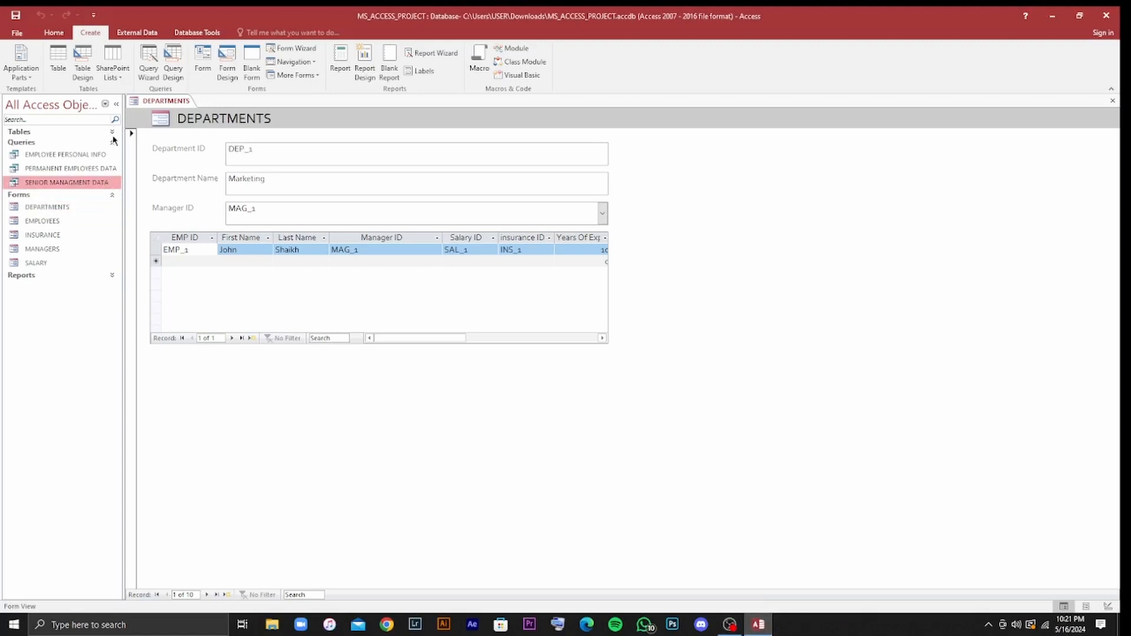
pyautogui.click(112, 132)
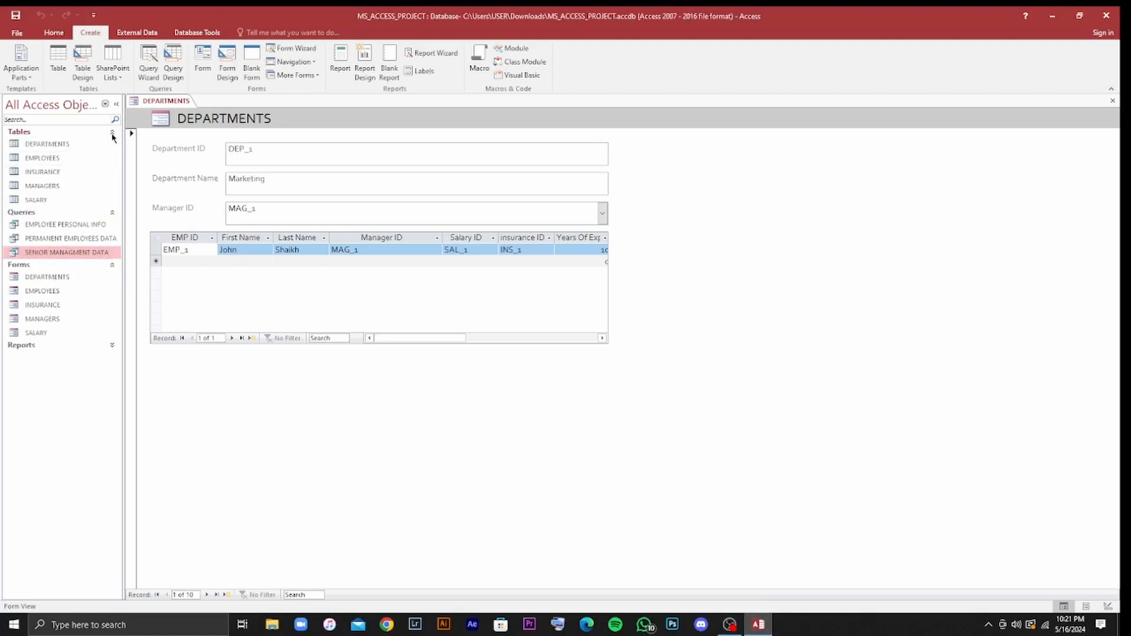
pyautogui.click(113, 133)
pyautogui.click(112, 142)
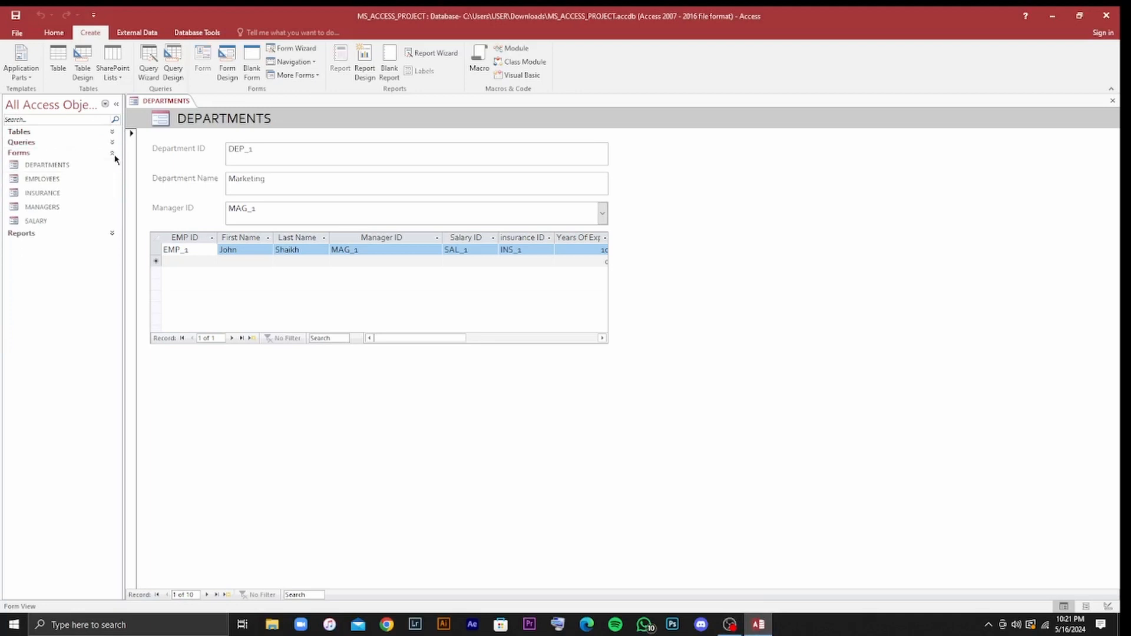
pyautogui.click(113, 154)
pyautogui.rightClick(137, 102)
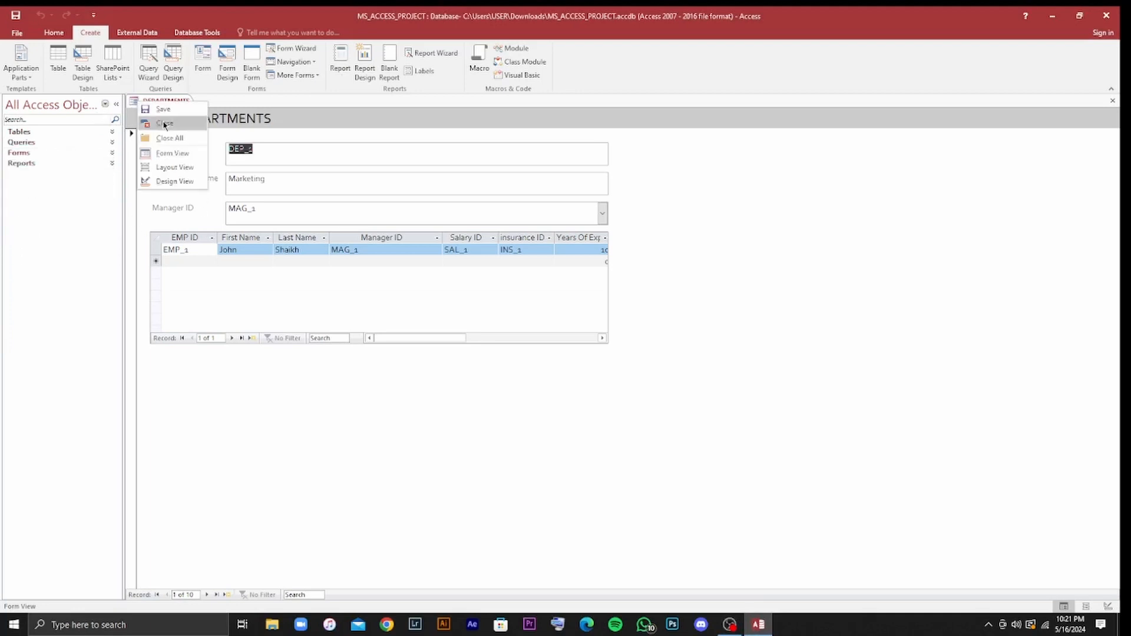
pyautogui.click(164, 124)
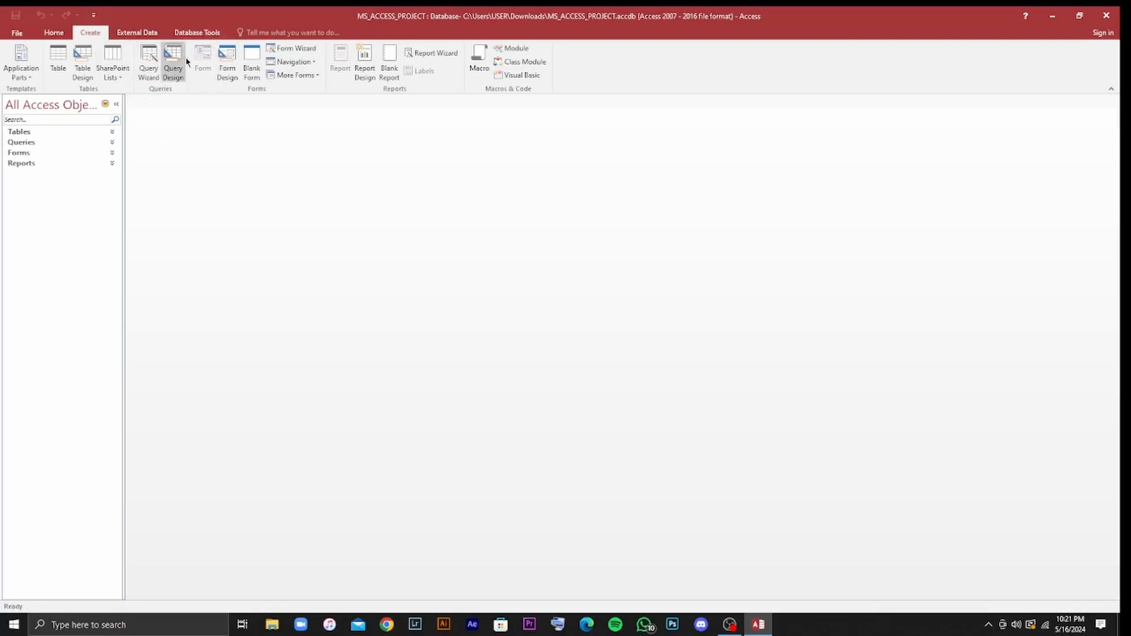
# Open the database relationships diagram and move the EMPLOYEES table lower, beside the SALARY table.
pyautogui.click(197, 33)
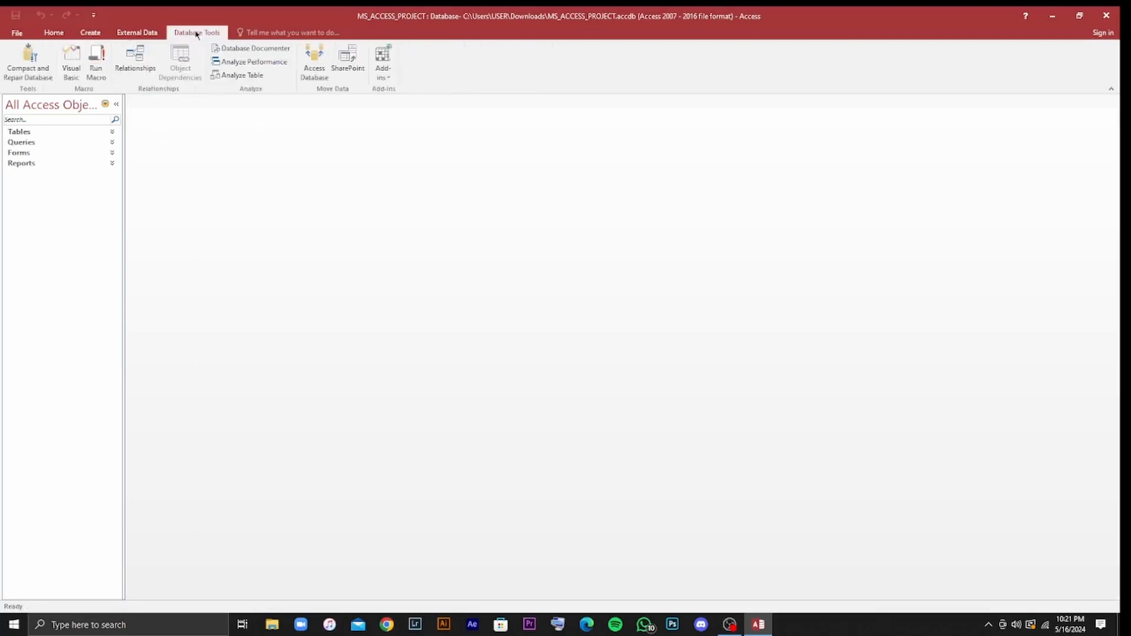
pyautogui.click(144, 62)
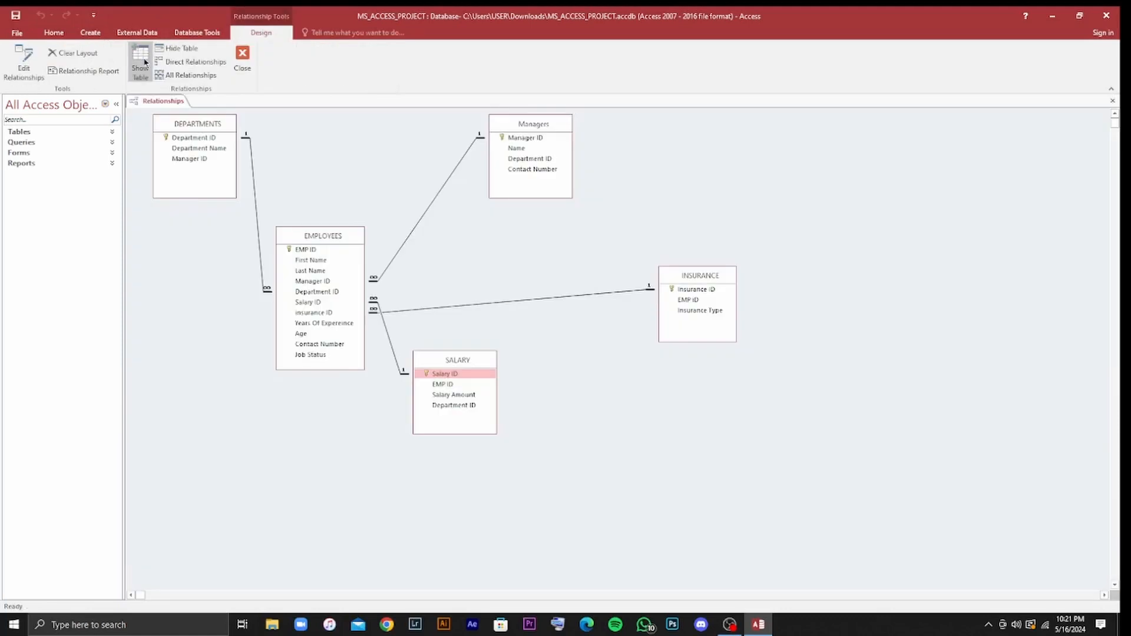
pyautogui.click(353, 301)
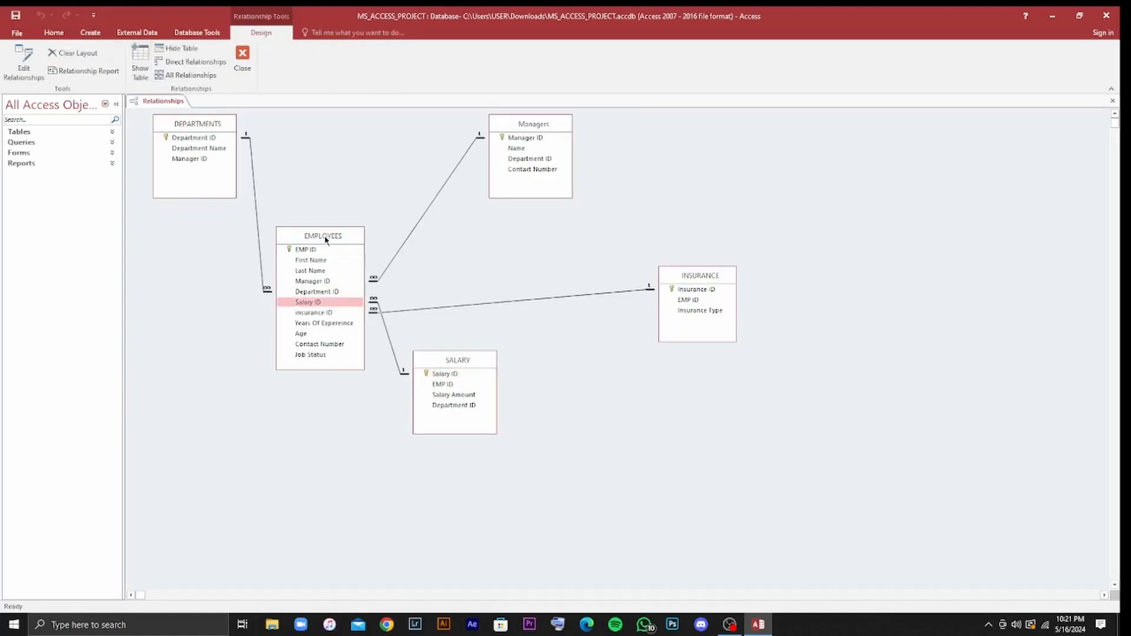
pyautogui.moveTo(327, 239); pyautogui.dragTo(326, 297)
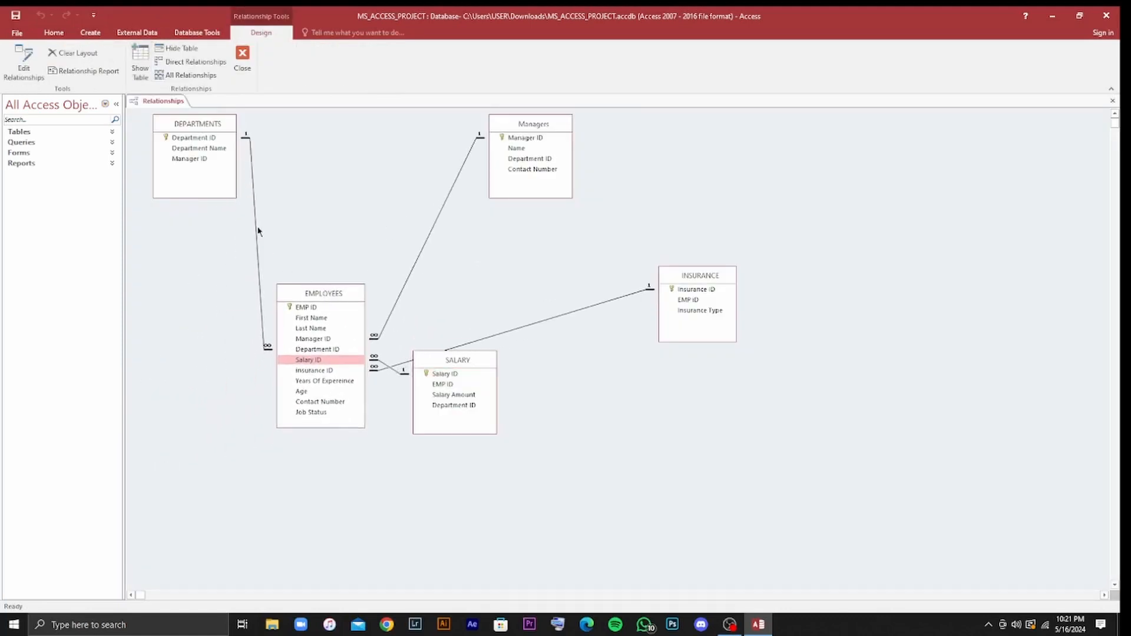
# Examine the settings of the relationship between DEPARTMENTS and EMPLOYEES.
pyautogui.doubleClick(257, 231)
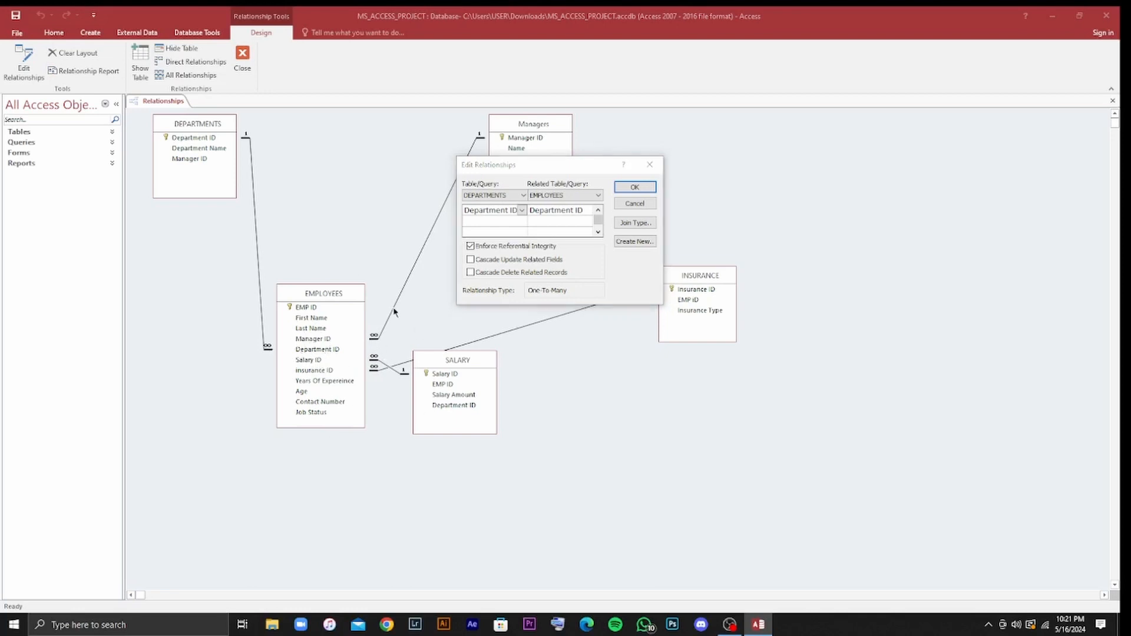
pyautogui.click(641, 186)
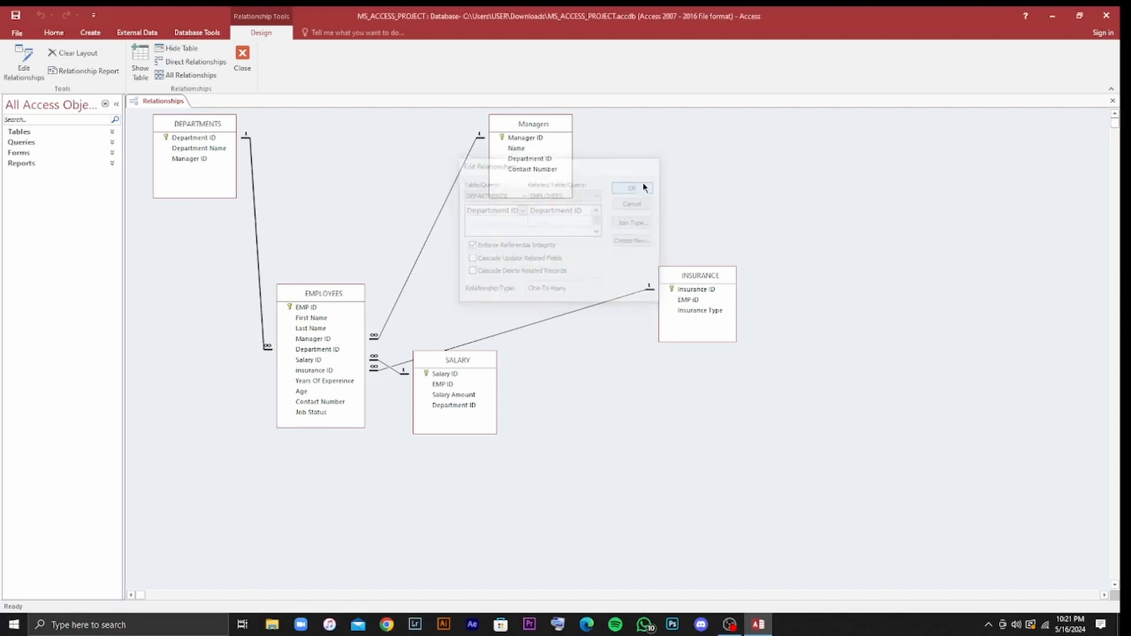
# Delete the relationship between Managers and EMPLOYEES from the diagram.
pyautogui.click(421, 254)
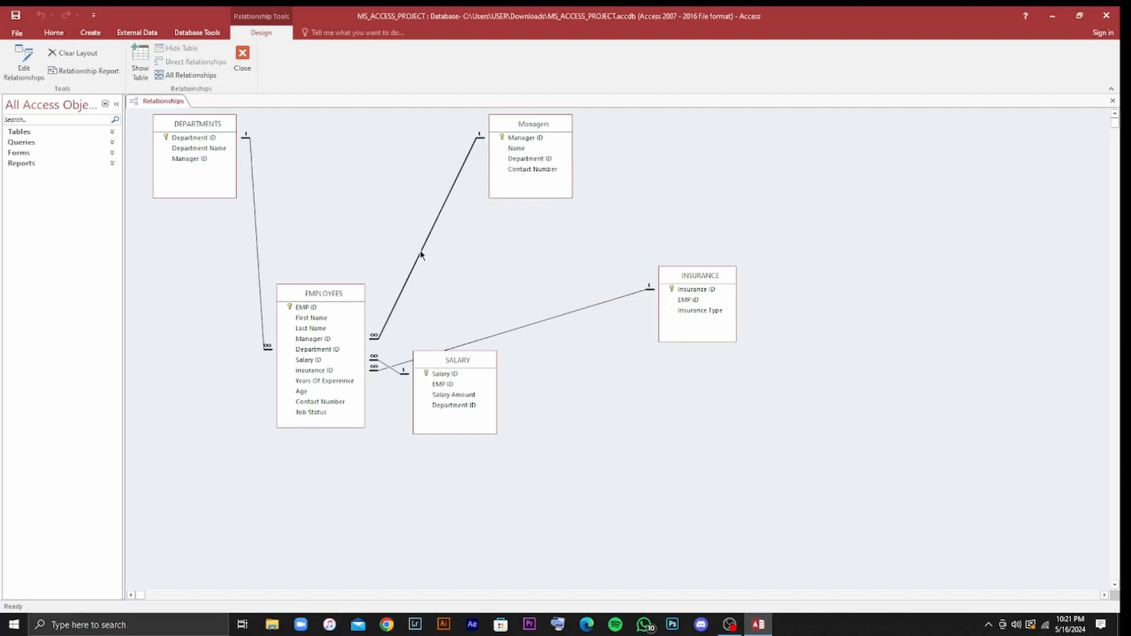
pyautogui.press('Delete')
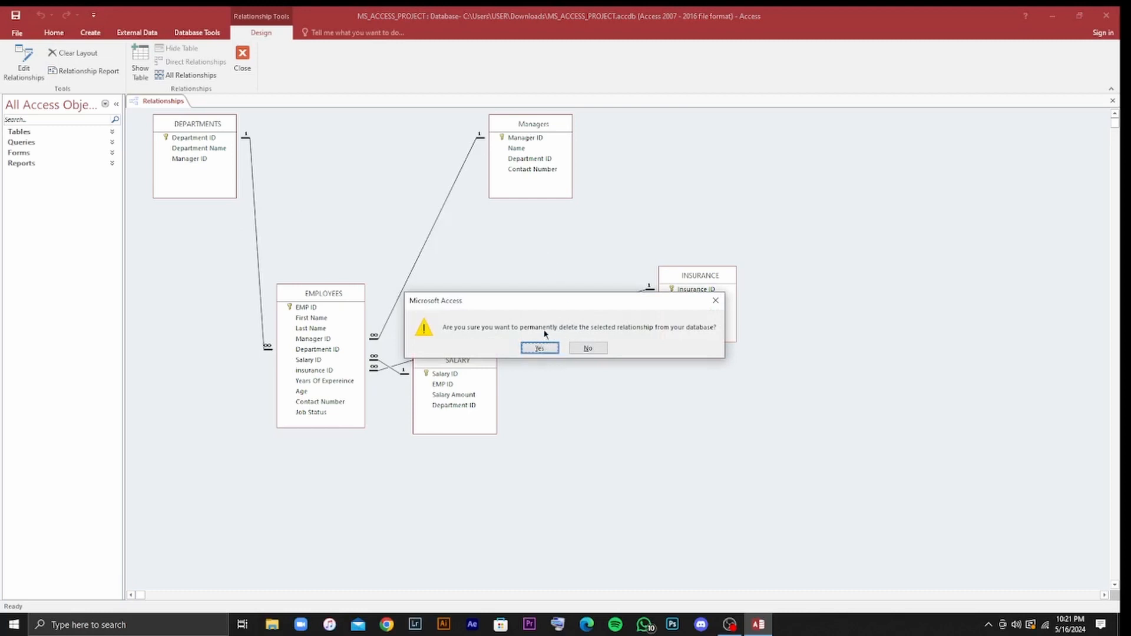
pyautogui.click(539, 347)
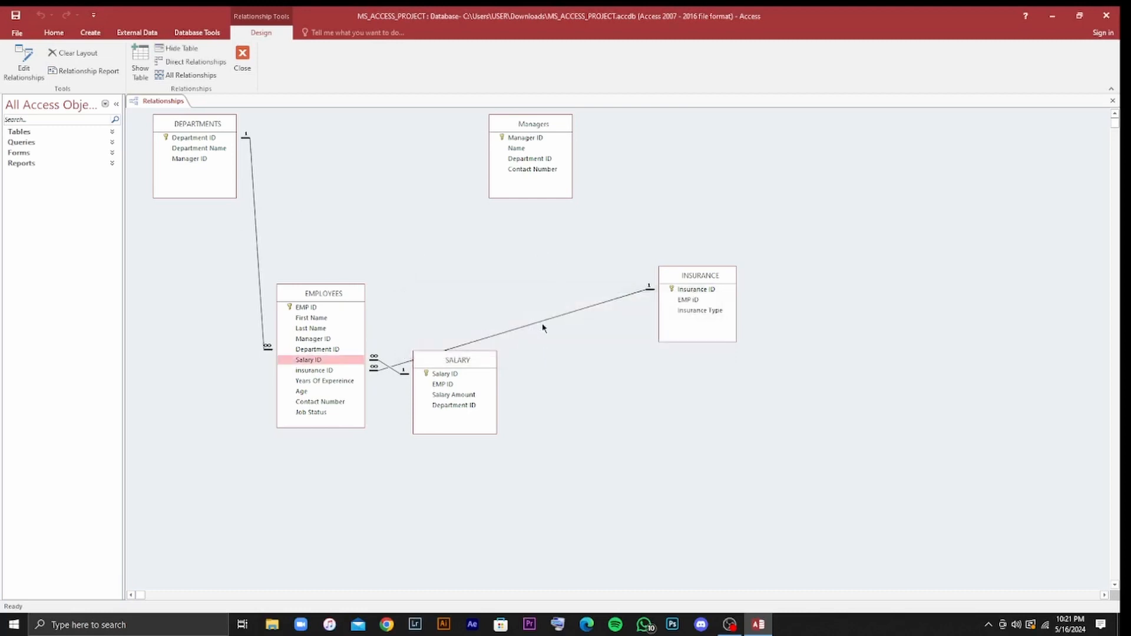
# Move the SALARY table clear of the INSURANCE–EMPLOYEES relationship line and delete that relationship.
pyautogui.doubleClick(542, 326)
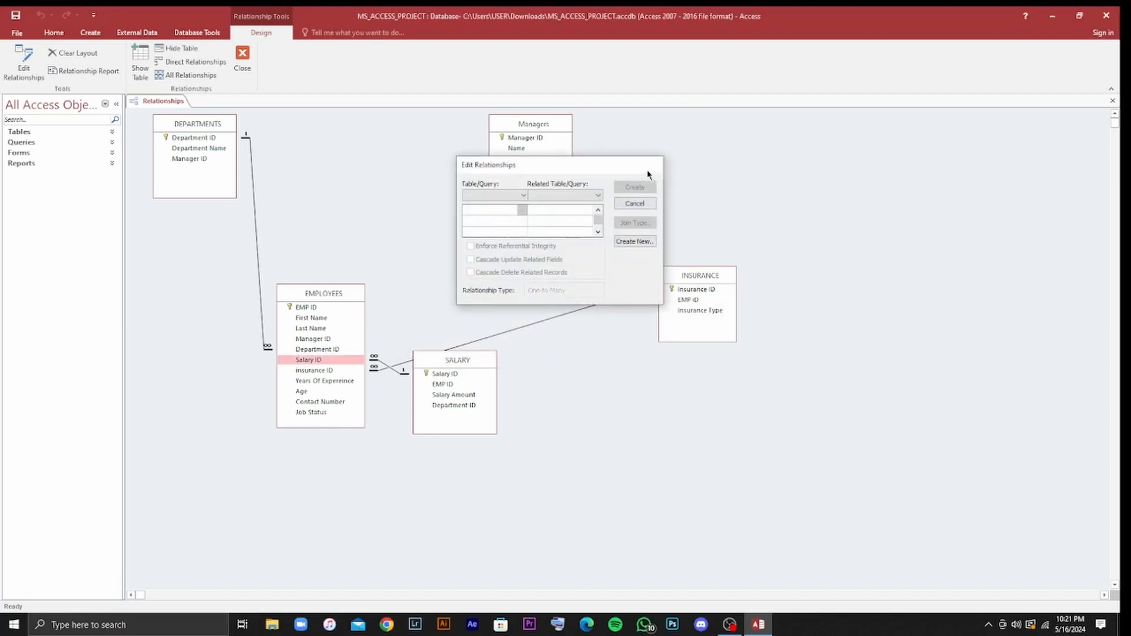
pyautogui.click(654, 181)
pyautogui.moveTo(486, 355); pyautogui.dragTo(535, 396)
pyautogui.click(525, 329)
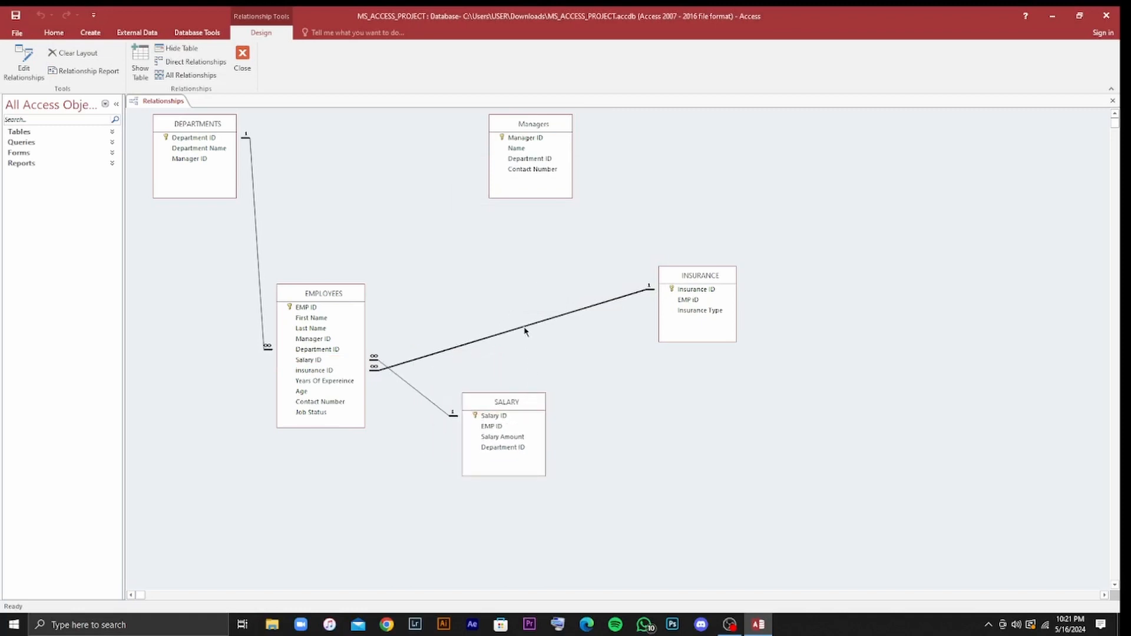
pyautogui.press('Delete')
pyautogui.click(539, 348)
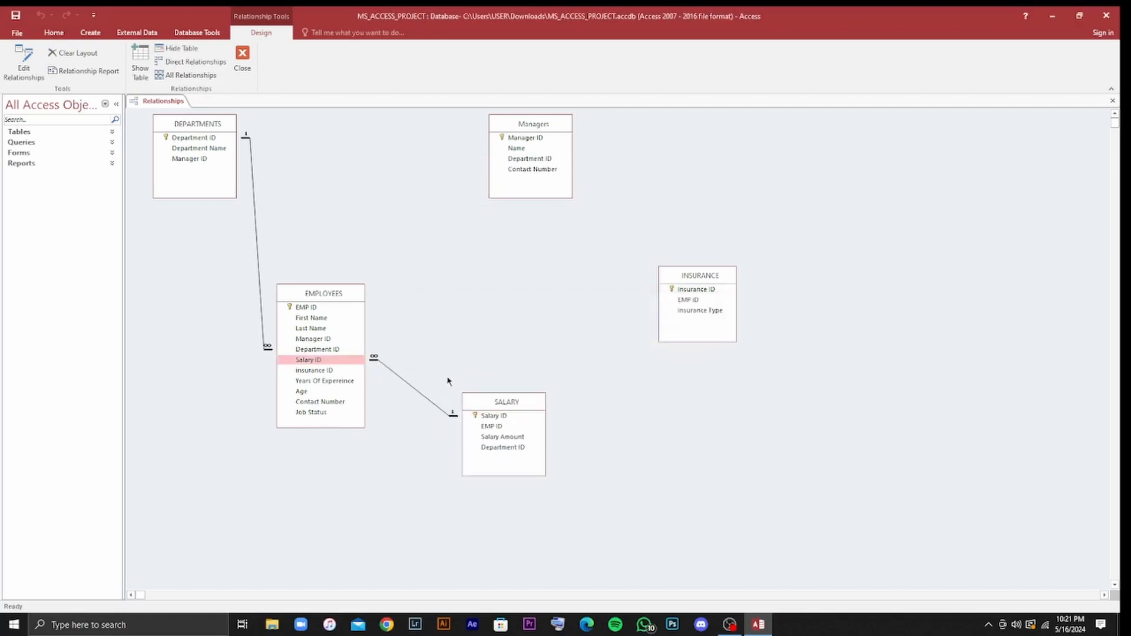
# Delete the relationships linking EMPLOYEES to SALARY and to DEPARTMENTS.
pyautogui.click(416, 391)
pyautogui.press('Delete')
pyautogui.click(539, 348)
pyautogui.click(254, 218)
pyautogui.press('Delete')
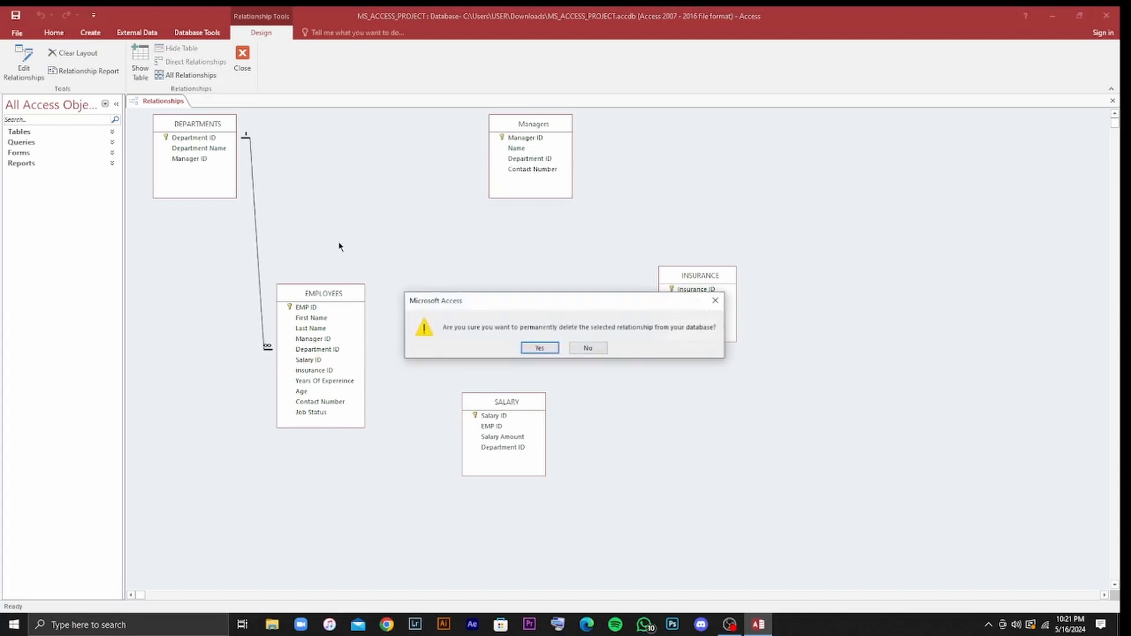
pyautogui.click(539, 347)
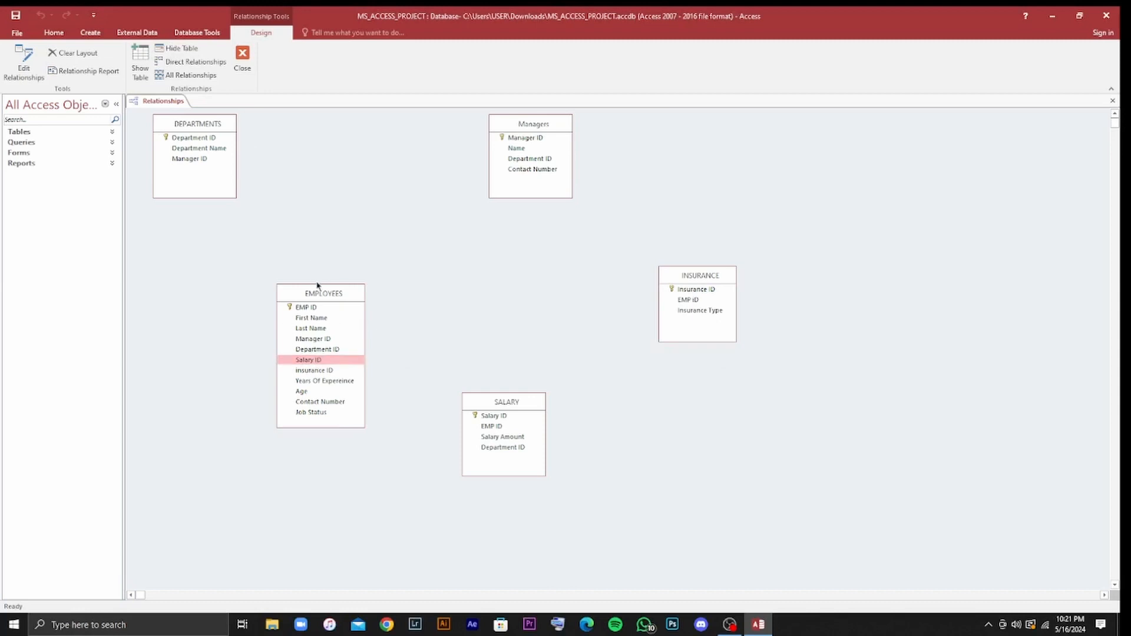
# Rearrange the diagram by shifting EMPLOYEES to the left and placing DEPARTMENTS between EMPLOYEES and INSURANCE.
pyautogui.moveTo(318, 289); pyautogui.dragTo(265, 287)
pyautogui.moveTo(217, 132); pyautogui.dragTo(480, 266)
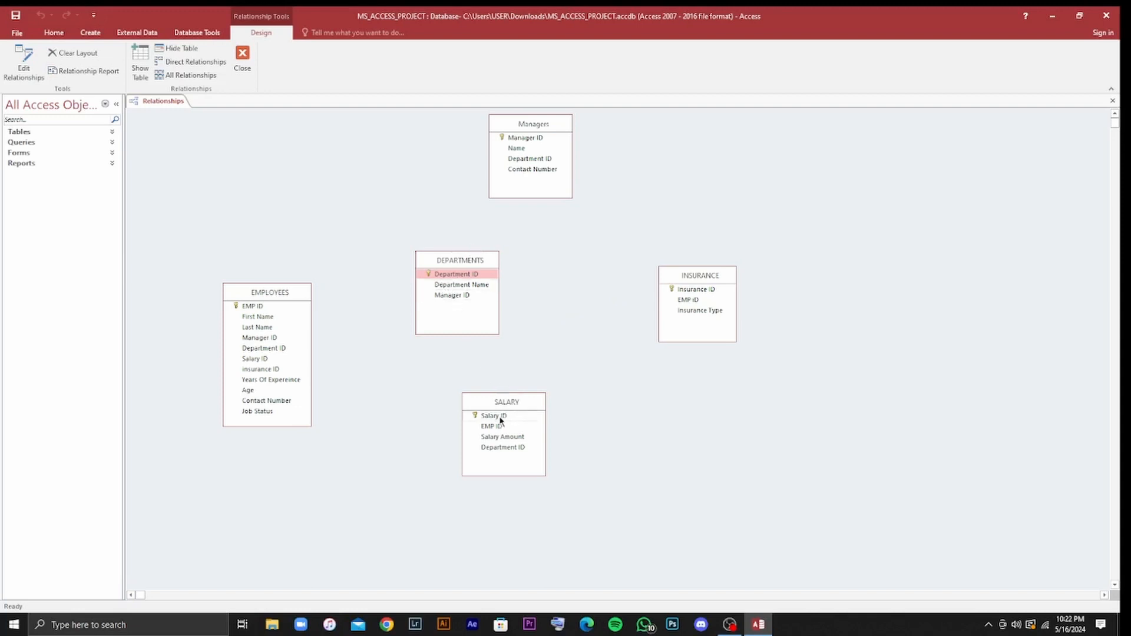
# Create a relationship from Salary ID in SALARY to Salary ID in EMPLOYEES with referential integrity enforced.
pyautogui.moveTo(498, 419); pyautogui.dragTo(265, 359)
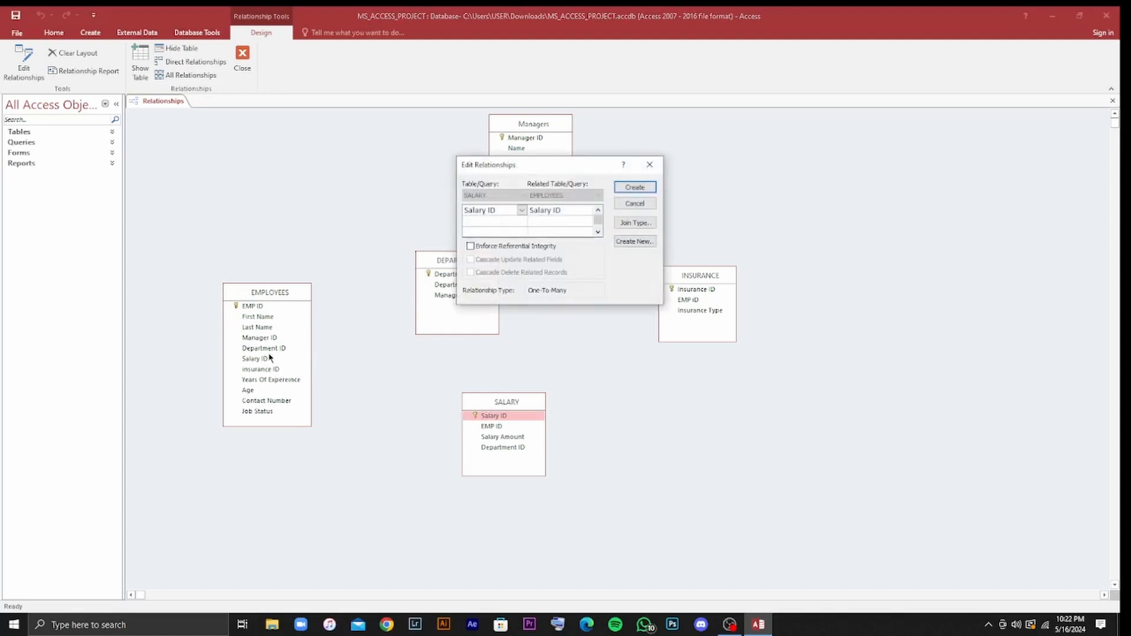
pyautogui.click(470, 247)
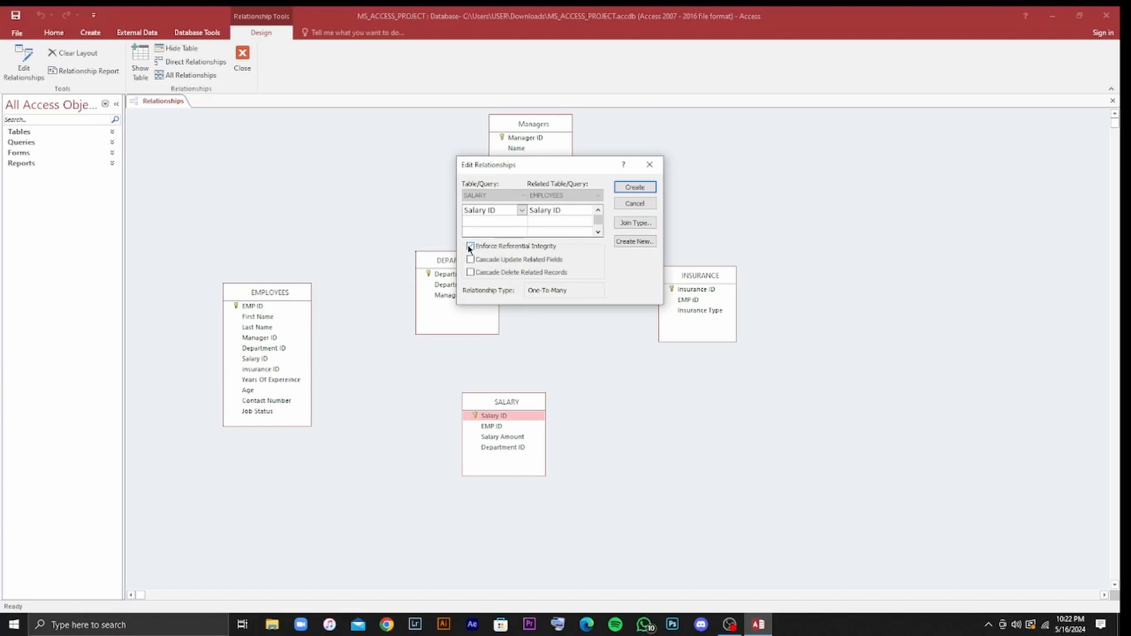
pyautogui.click(634, 187)
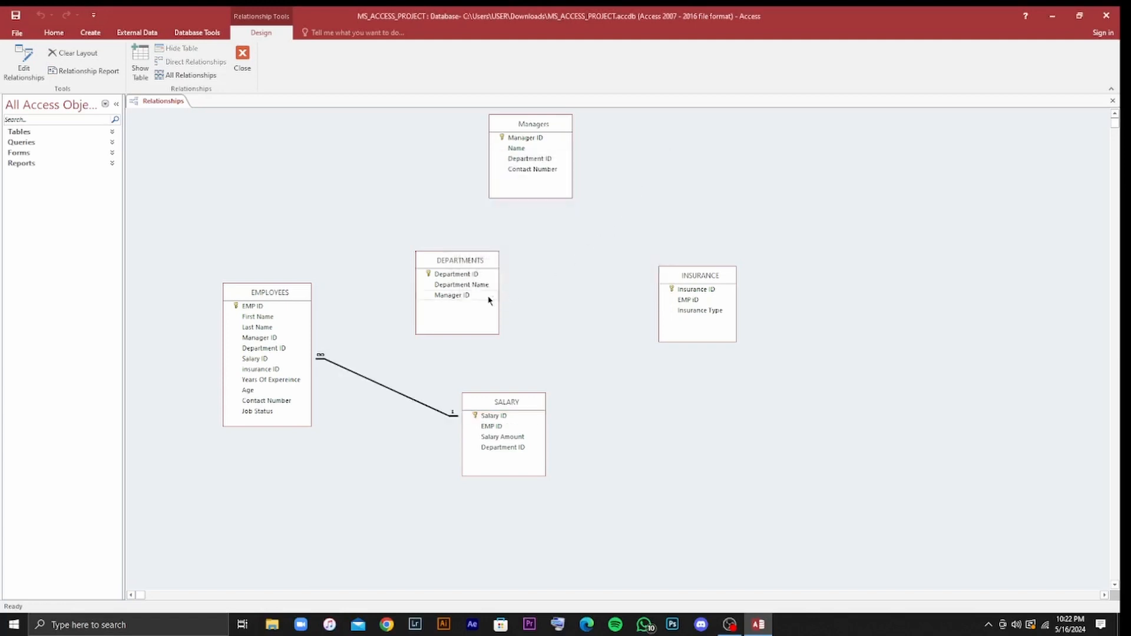
# Create a relationship from Insurance ID in INSURANCE to Insurance ID in EMPLOYEES with referential integrity enforced.
pyautogui.moveTo(689, 293); pyautogui.dragTo(275, 370)
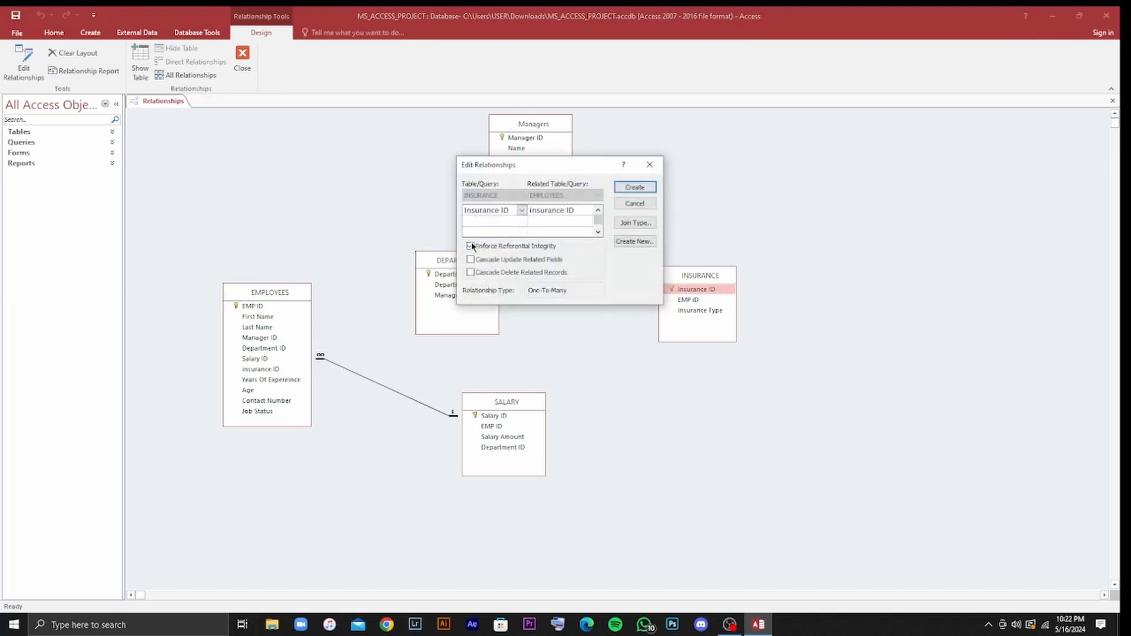
pyautogui.click(472, 246)
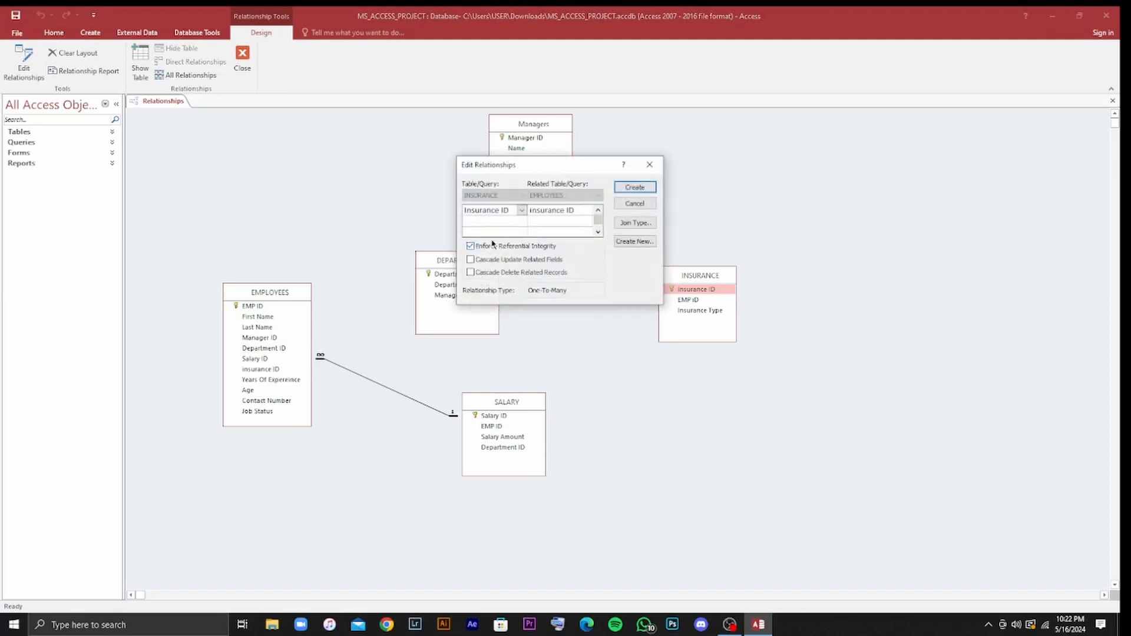
pyautogui.click(642, 187)
# Create a relationship from Manager ID in Managers to Manager ID in EMPLOYEES with referential integrity enforced.
pyautogui.moveTo(524, 138); pyautogui.dragTo(261, 339)
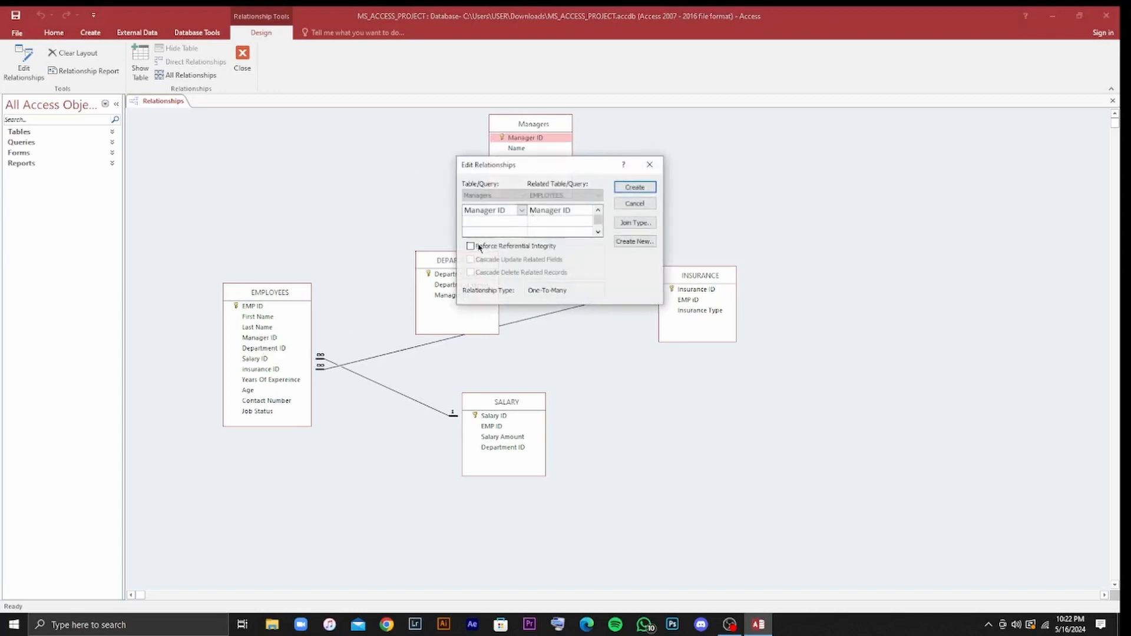
pyautogui.click(470, 247)
pyautogui.click(636, 189)
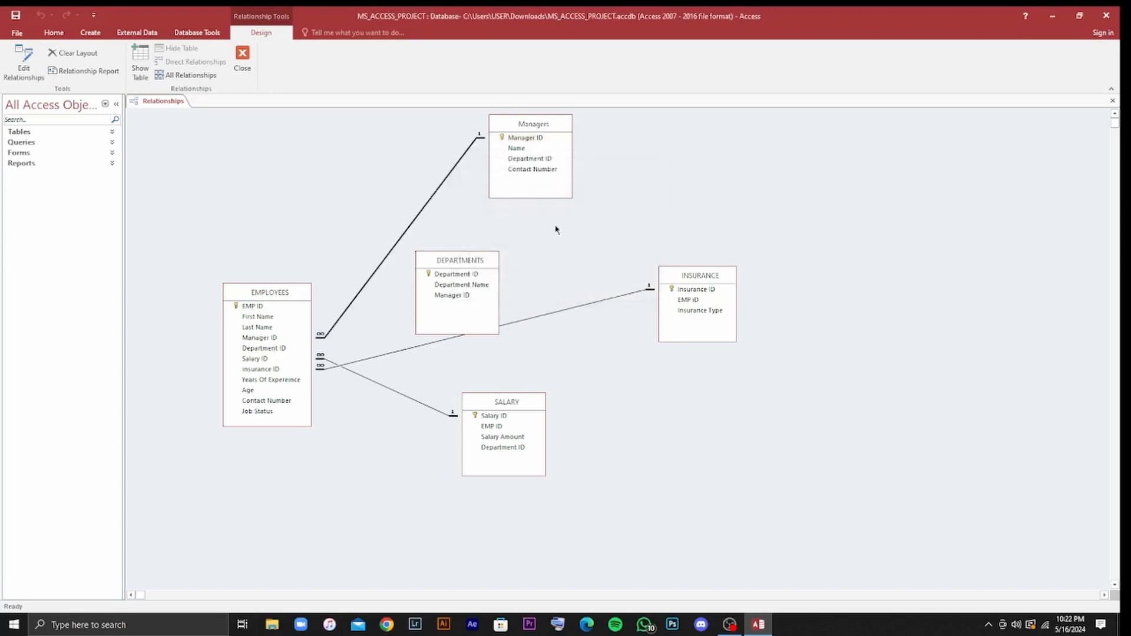
# Link Department ID in DEPARTMENTS to EMPLOYEES with referential integrity enforced, and shift DEPARTMENTS and SALARY up and to the right in the diagram.
pyautogui.moveTo(471, 281); pyautogui.dragTo(273, 350)
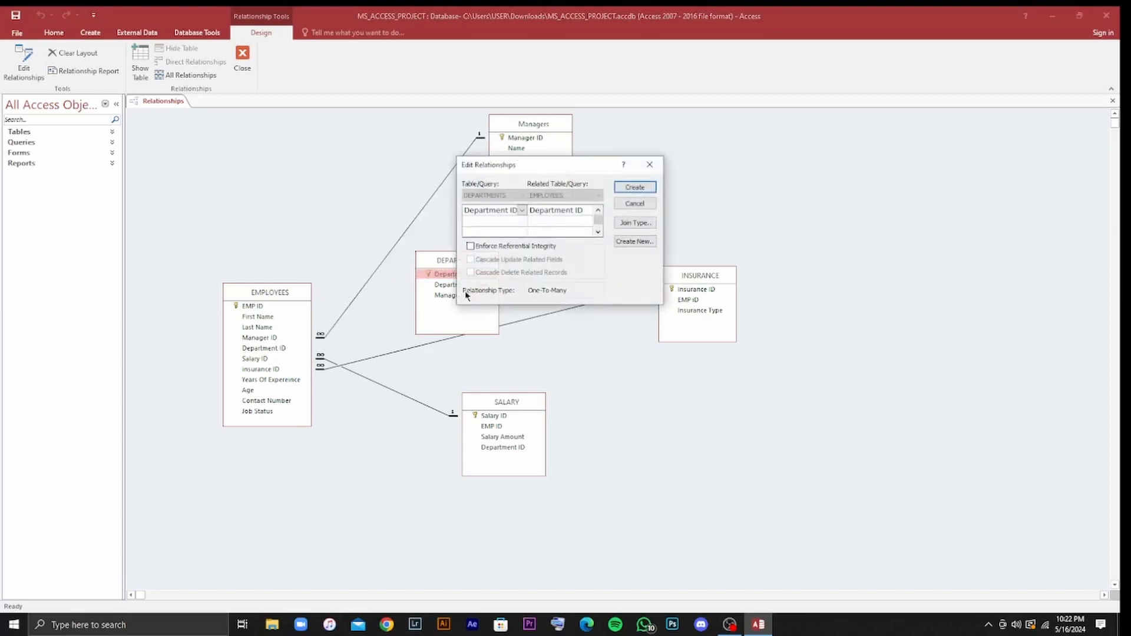
pyautogui.click(471, 246)
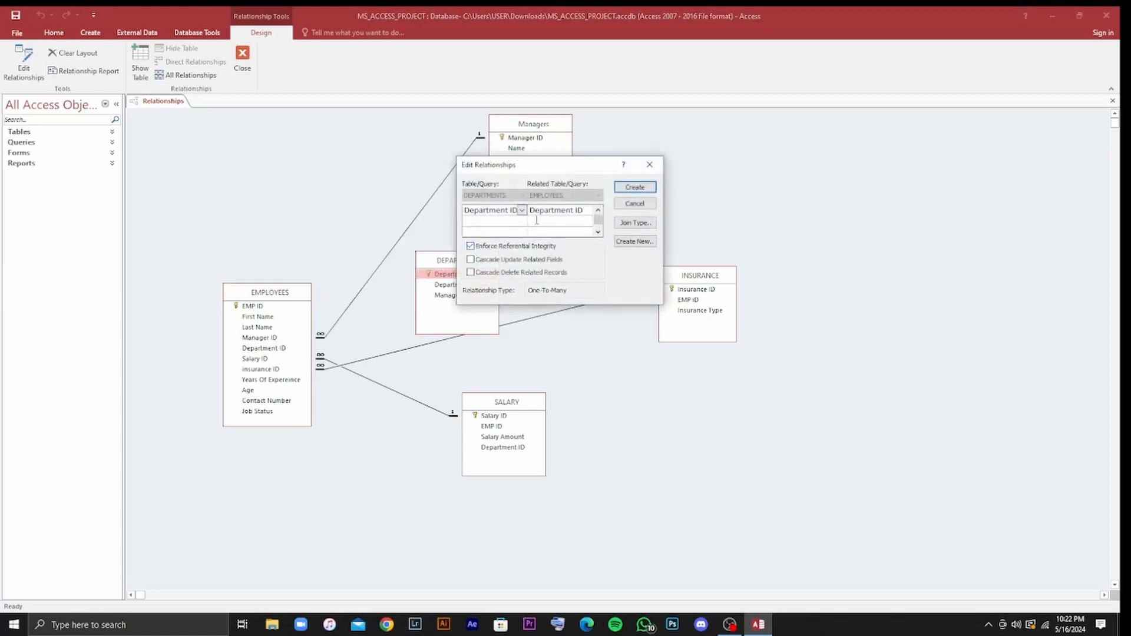
pyautogui.click(635, 188)
pyautogui.moveTo(478, 262); pyautogui.dragTo(541, 225)
pyautogui.moveTo(516, 404); pyautogui.dragTo(567, 361)
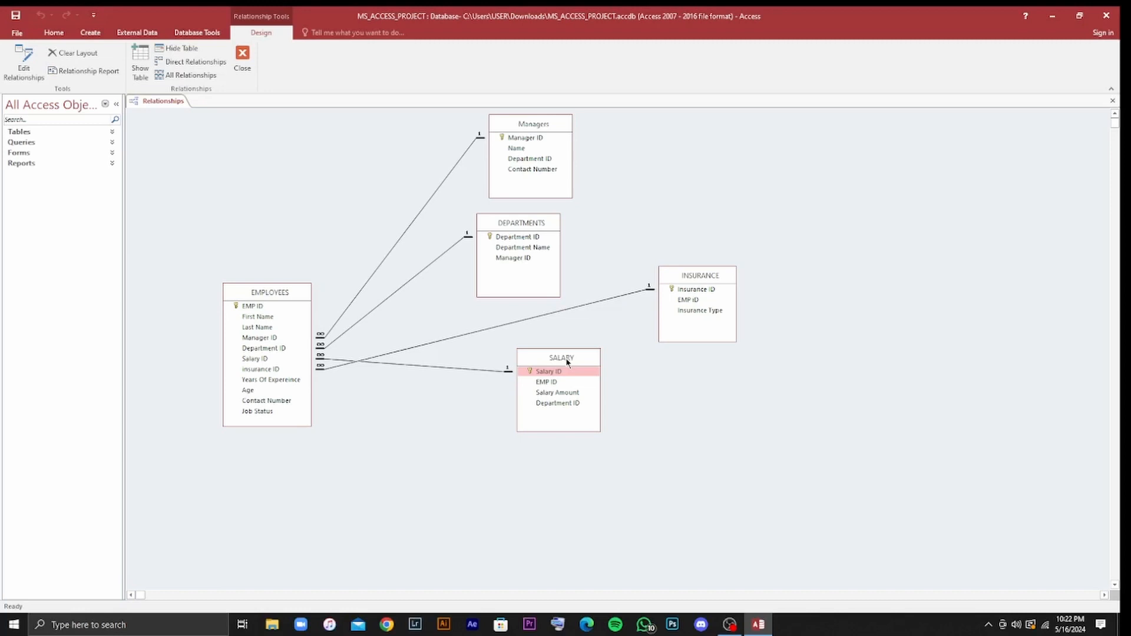
pyautogui.click(729, 624)
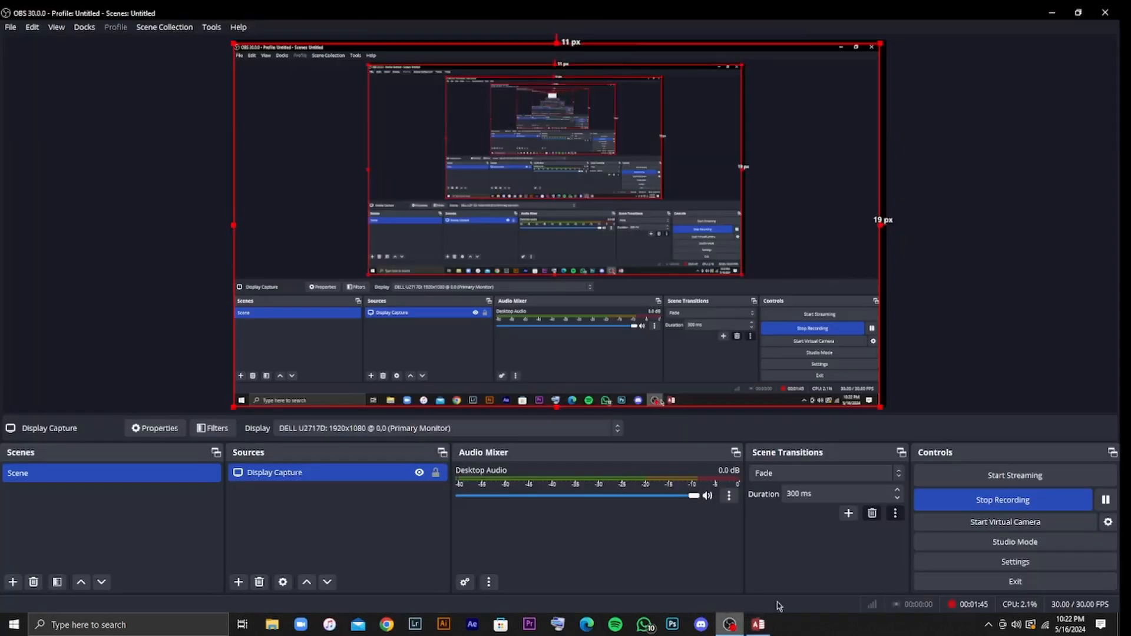
pyautogui.click(1035, 500)
pyautogui.click(1037, 500)
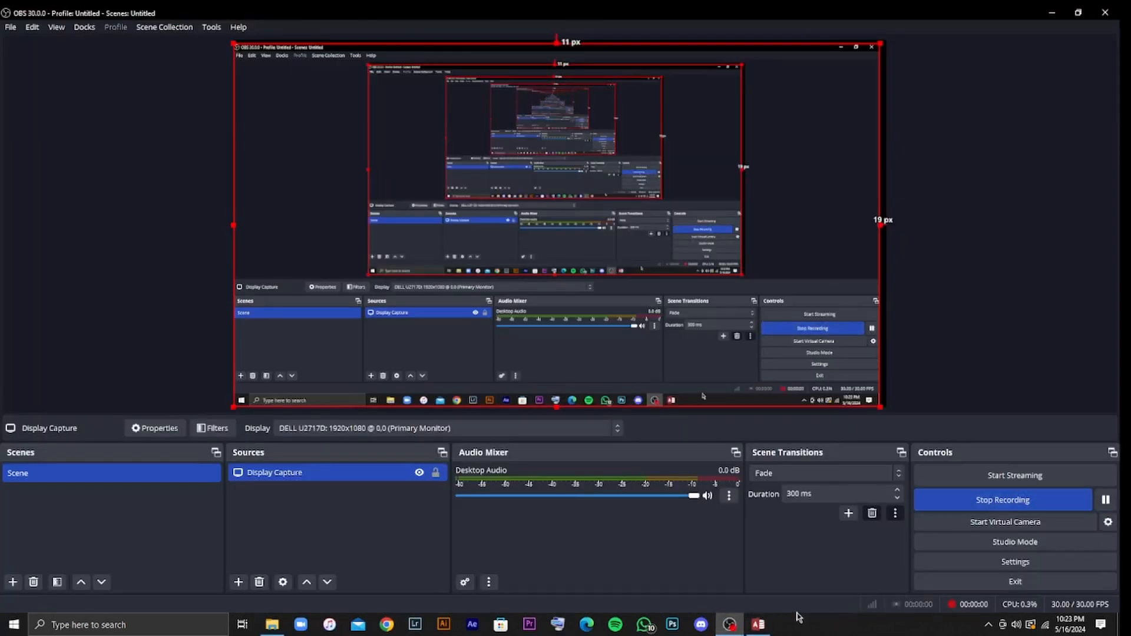
# Switch back to Access and close the open INSURANCE and DEPARTMENTS tables.
pyautogui.click(758, 624)
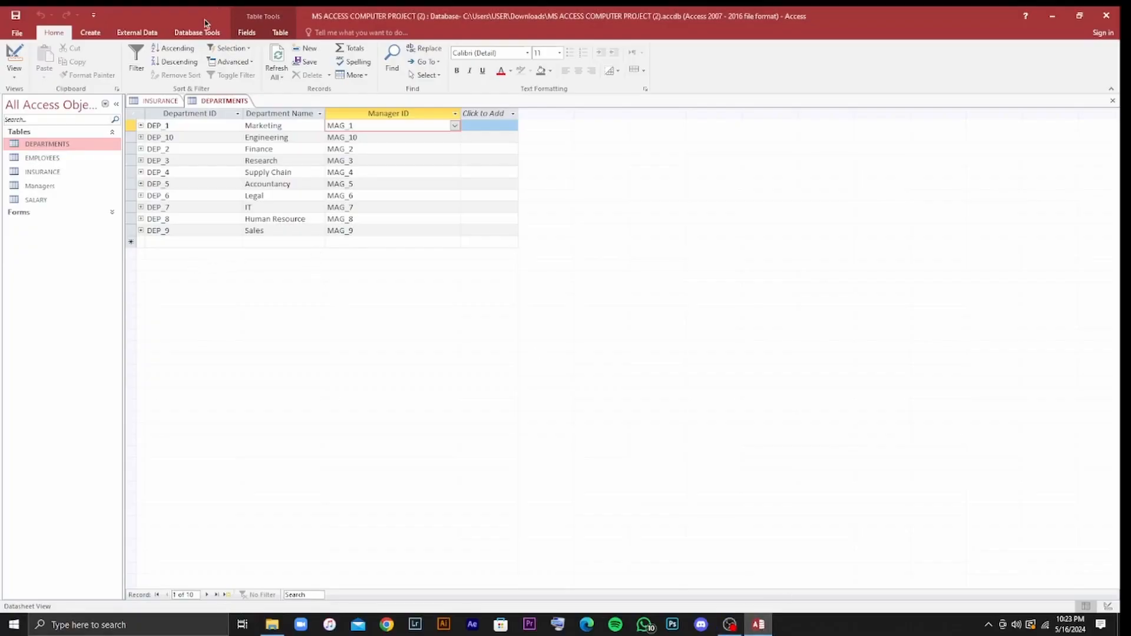
pyautogui.click(76, 156)
pyautogui.click(77, 170)
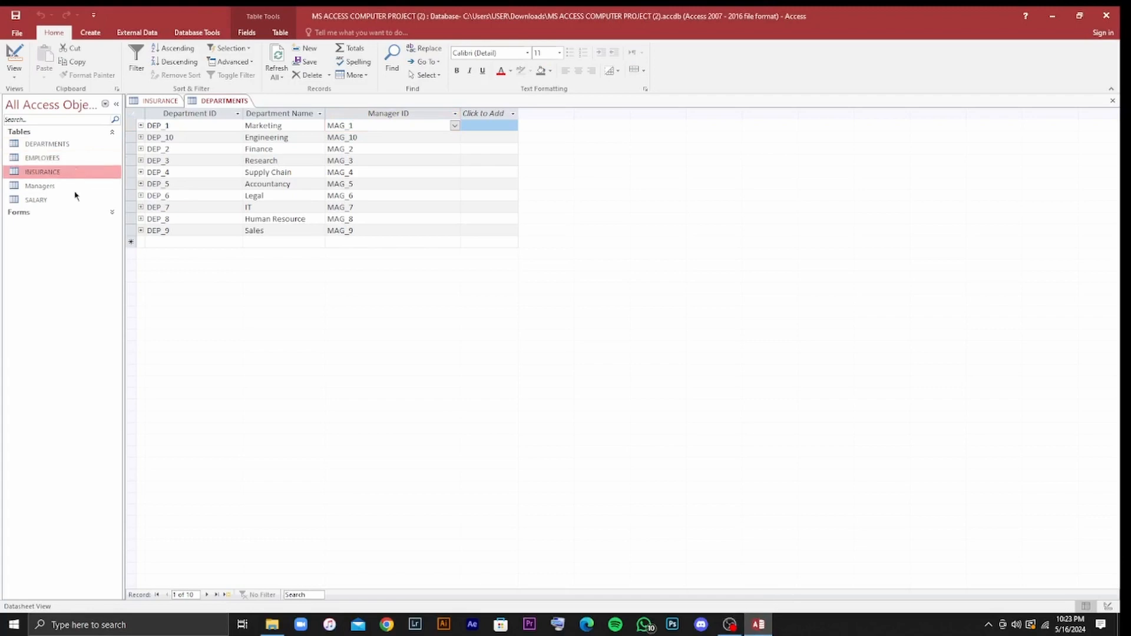
pyautogui.click(63, 148)
pyautogui.doubleClick(63, 147)
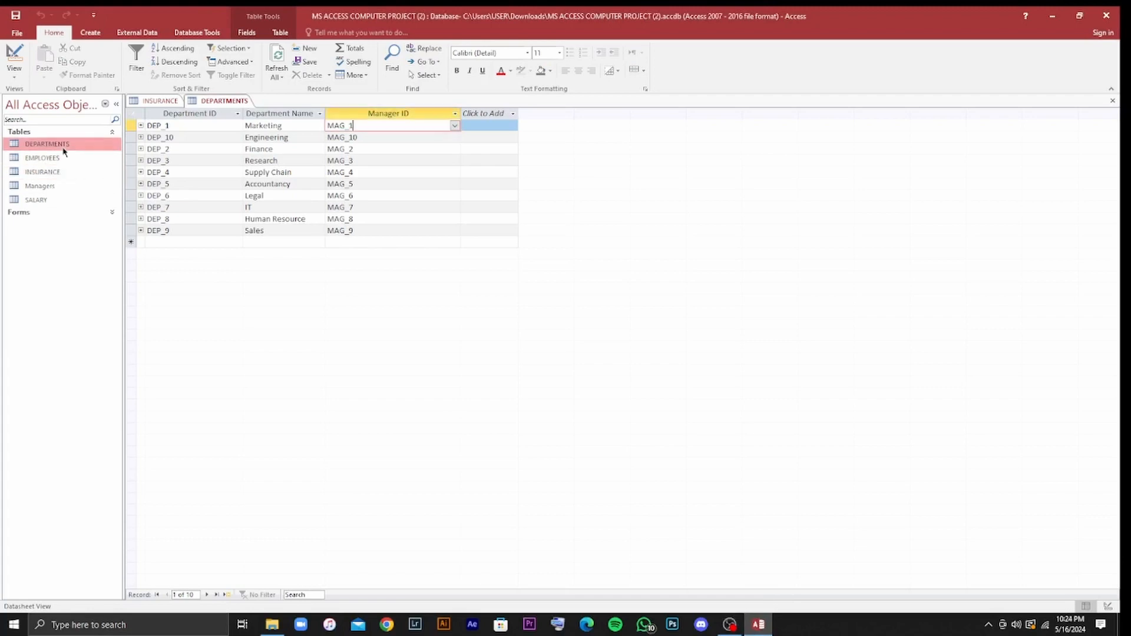
pyautogui.click(168, 101)
pyautogui.rightClick(170, 103)
pyautogui.click(190, 141)
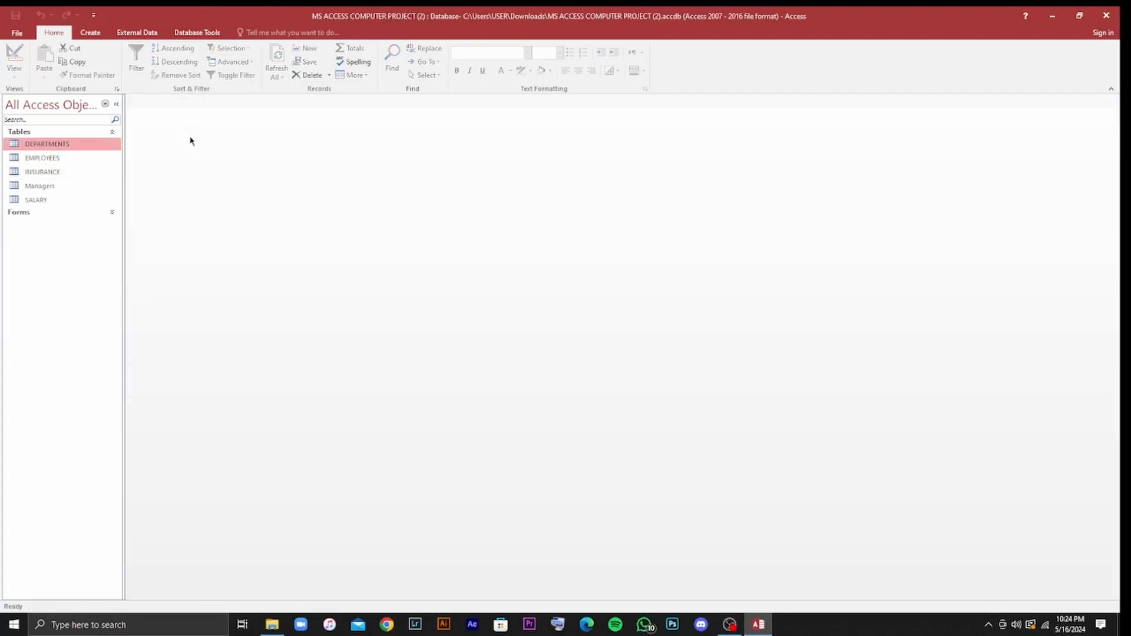
# Open the DEPARTMENTS table and switch it to Design View.
pyautogui.doubleClick(63, 148)
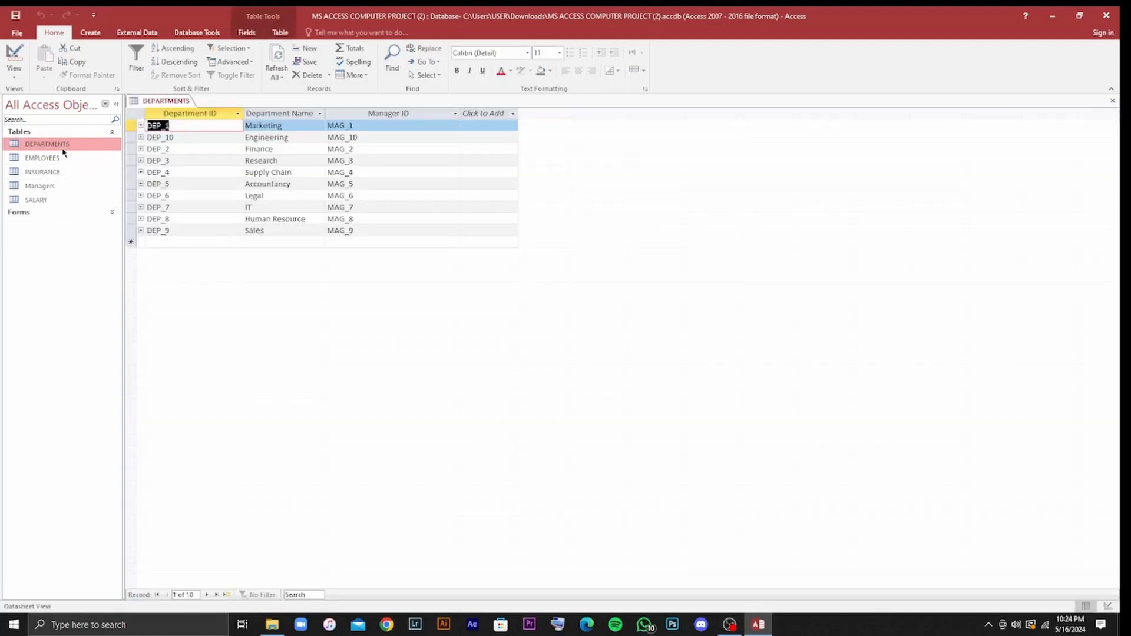
pyautogui.click(14, 73)
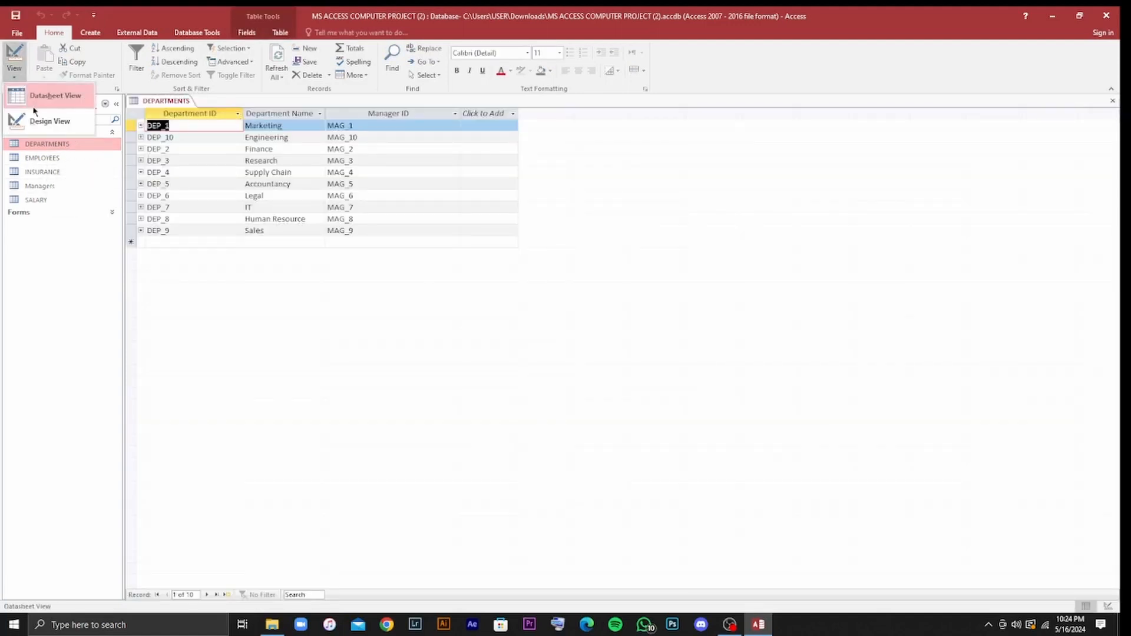
pyautogui.click(40, 120)
pyautogui.doubleClick(60, 143)
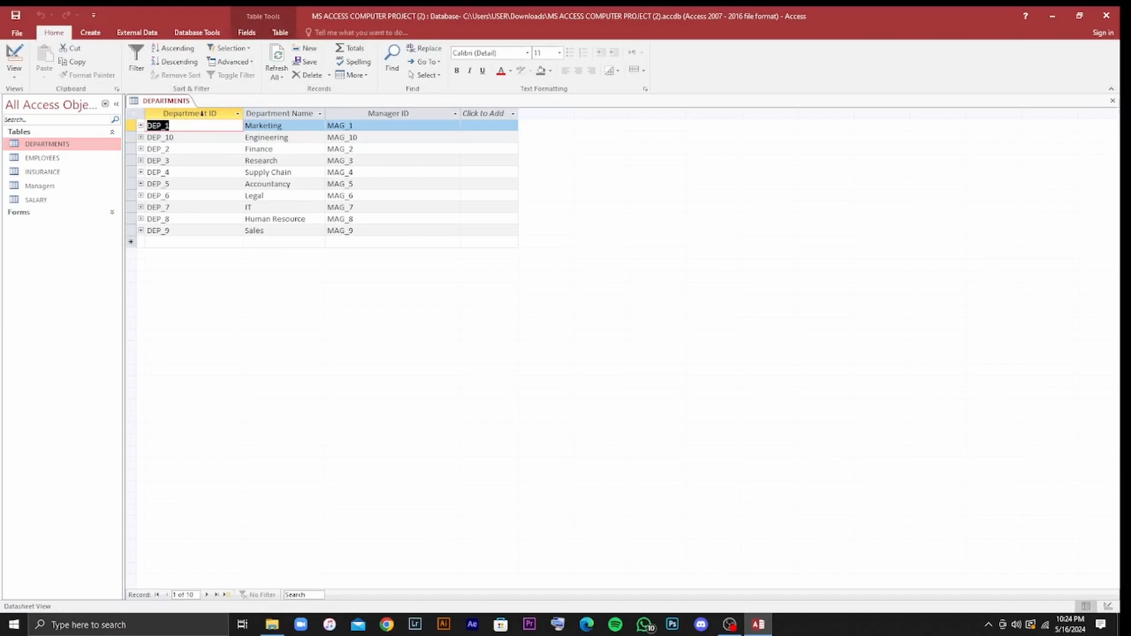
pyautogui.click(15, 72)
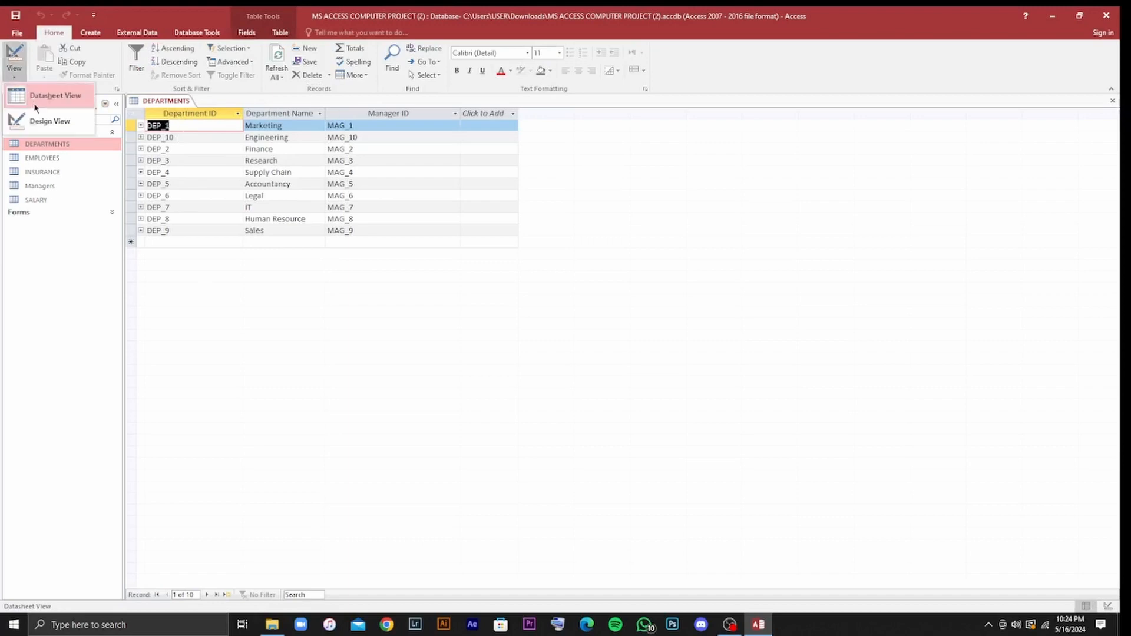
pyautogui.click(41, 118)
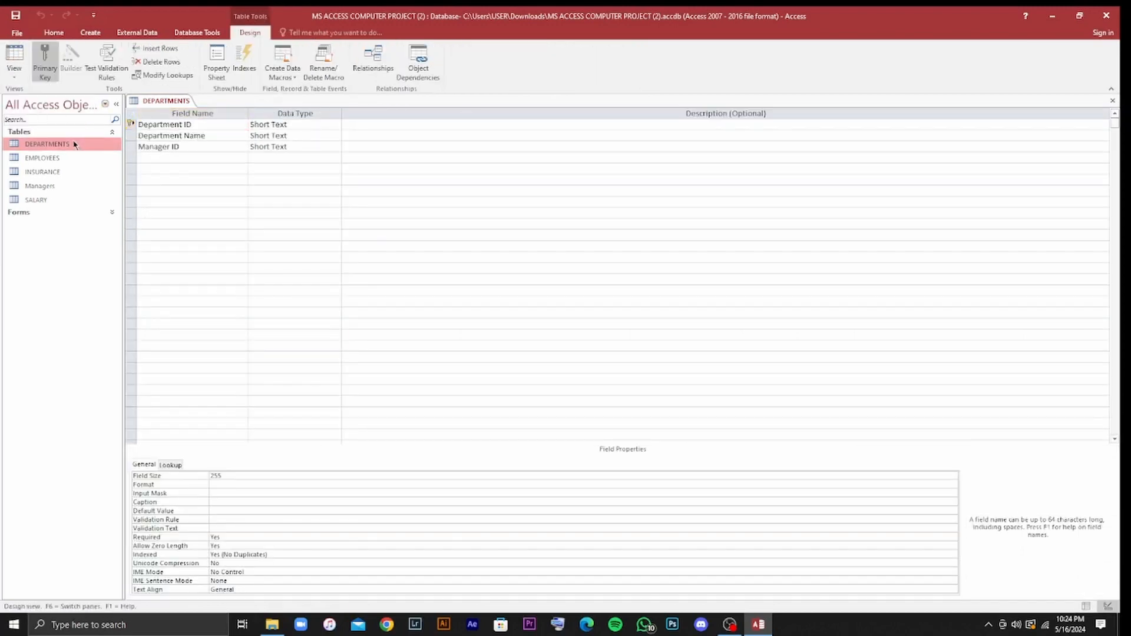
# Review the DEPARTMENTS records in Datasheet View and return the table to Design View.
pyautogui.doubleClick(73, 144)
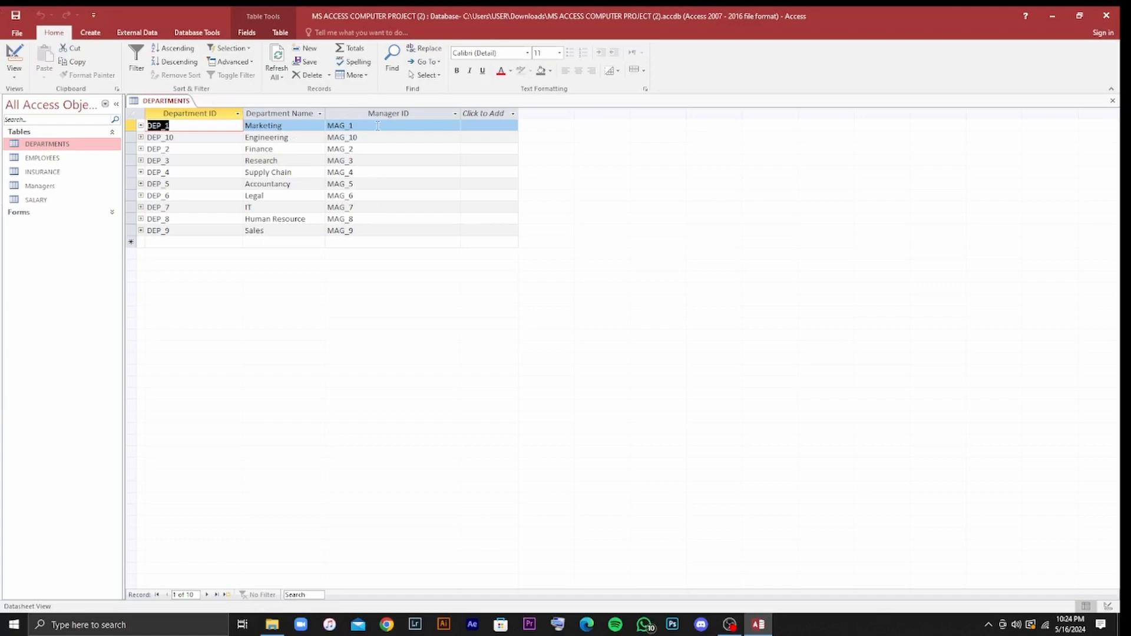
pyautogui.click(15, 74)
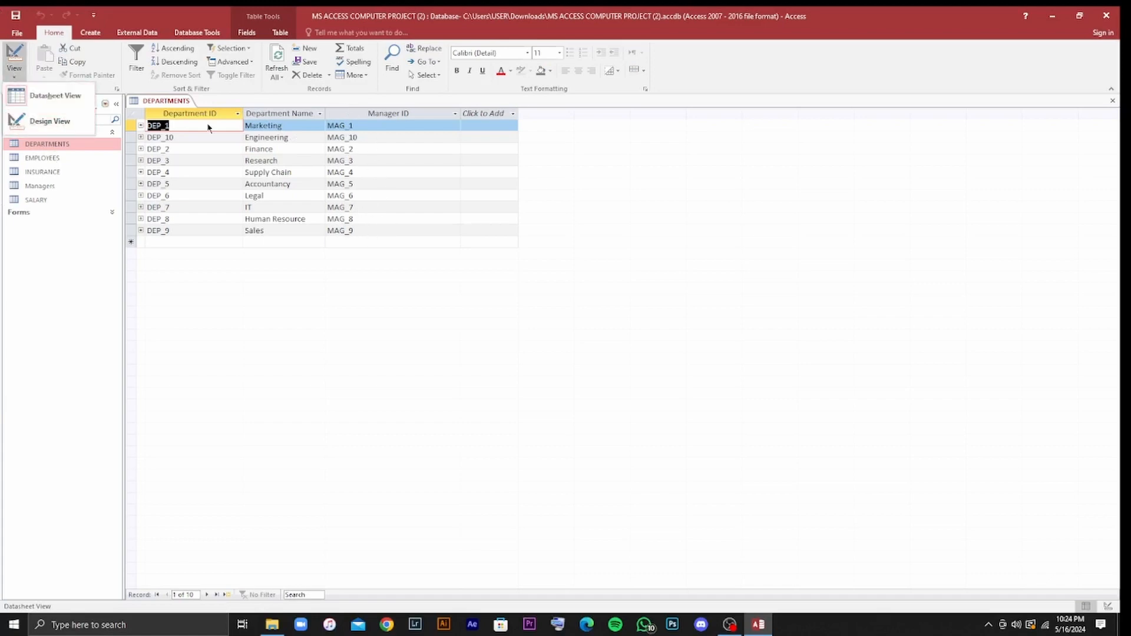
pyautogui.click(169, 103)
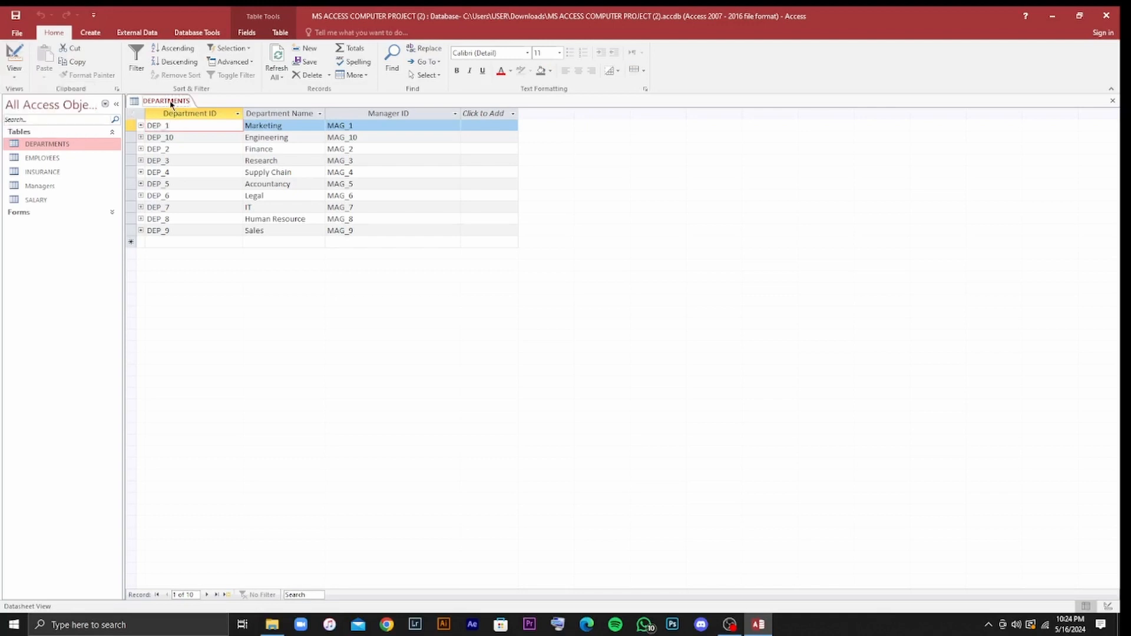
pyautogui.click(53, 144)
pyautogui.click(14, 71)
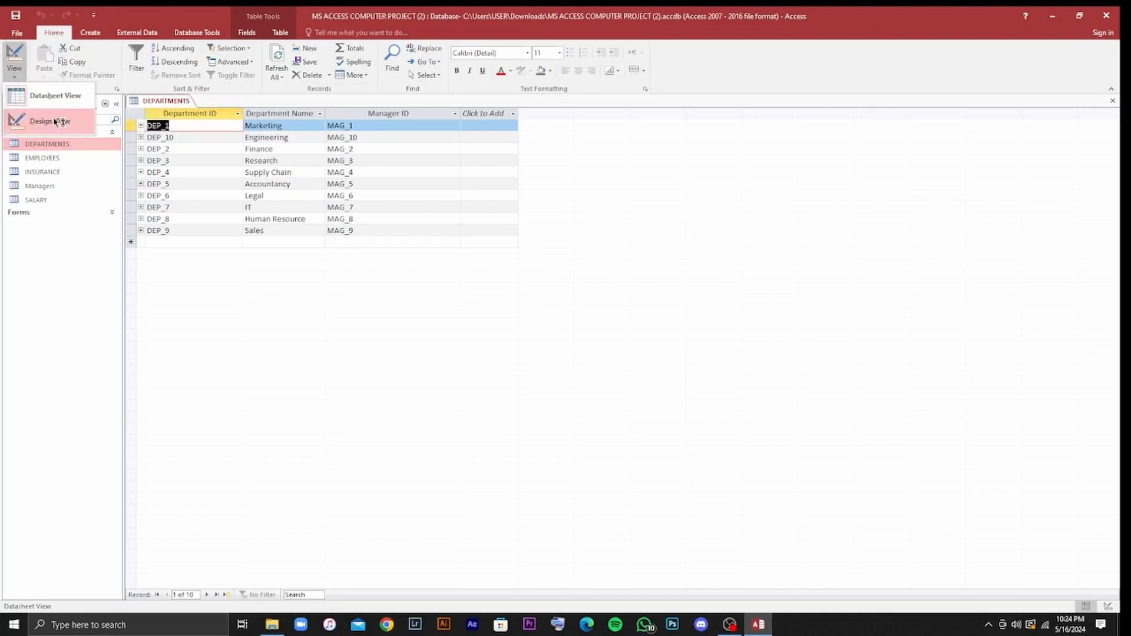
pyautogui.click(52, 119)
# Change the Manager ID field's lookup Display Control to Text Box and back to Combo Box.
pyautogui.click(210, 148)
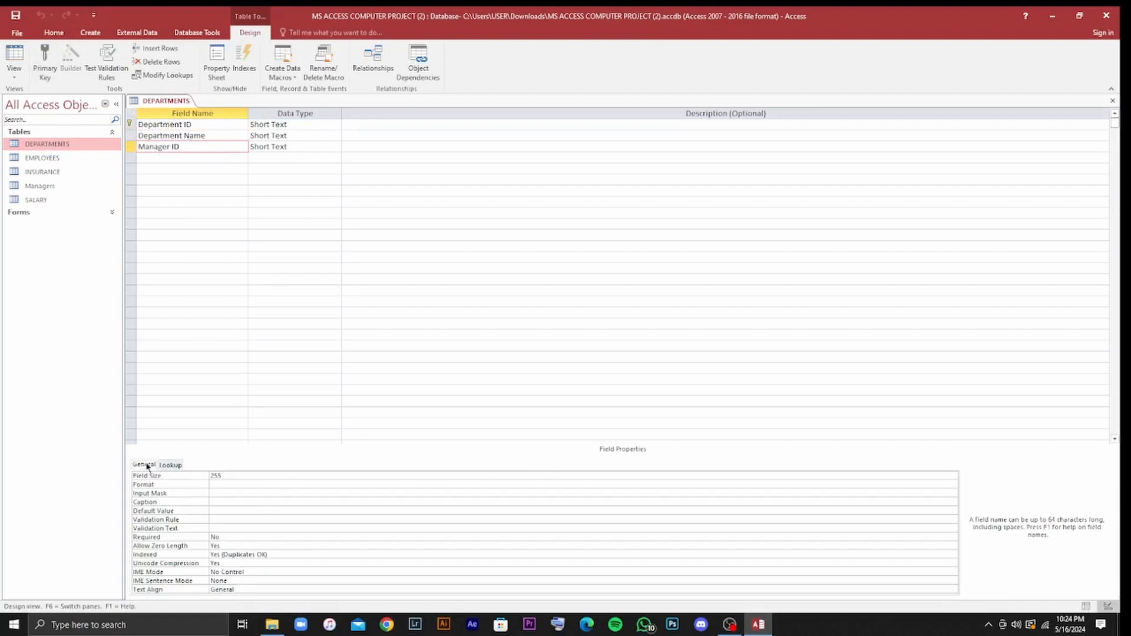
pyautogui.click(165, 466)
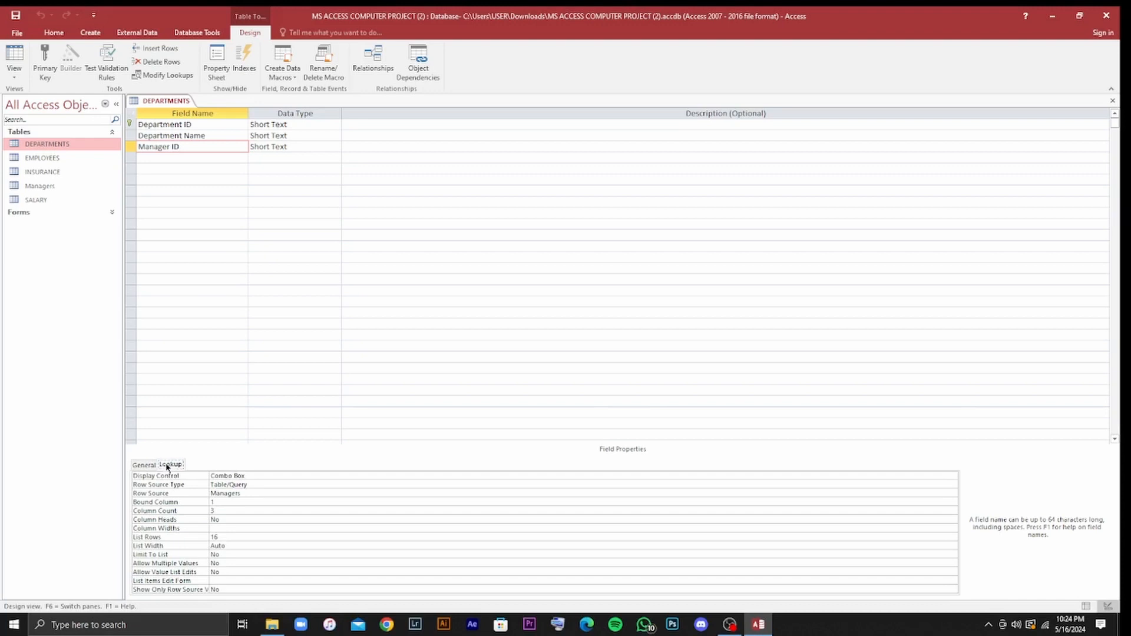
pyautogui.click(246, 476)
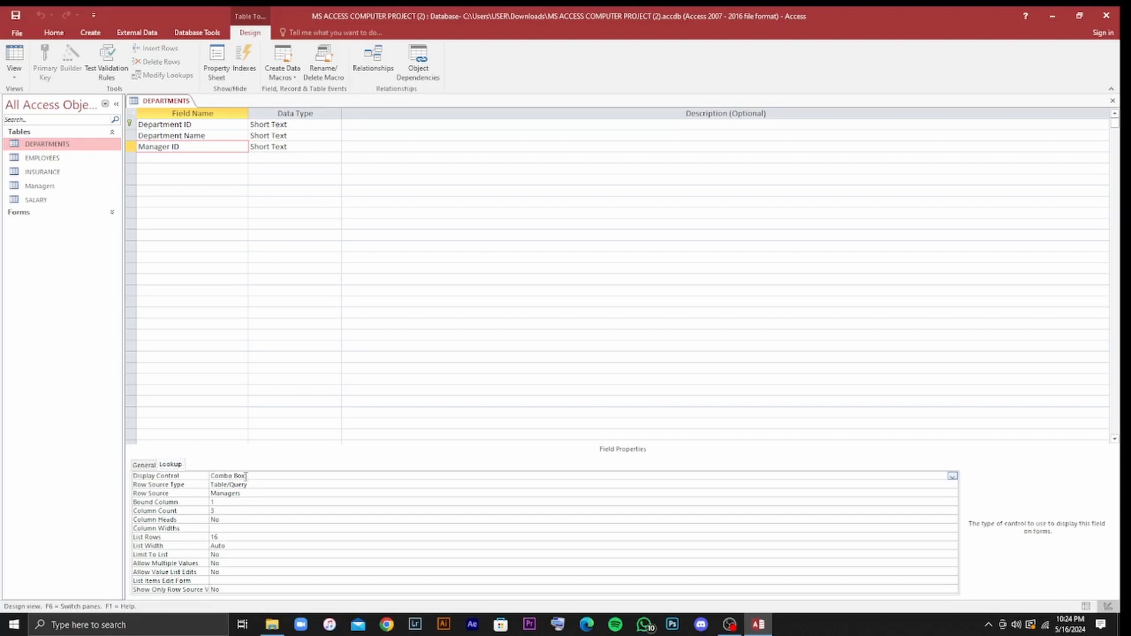
pyautogui.click(951, 477)
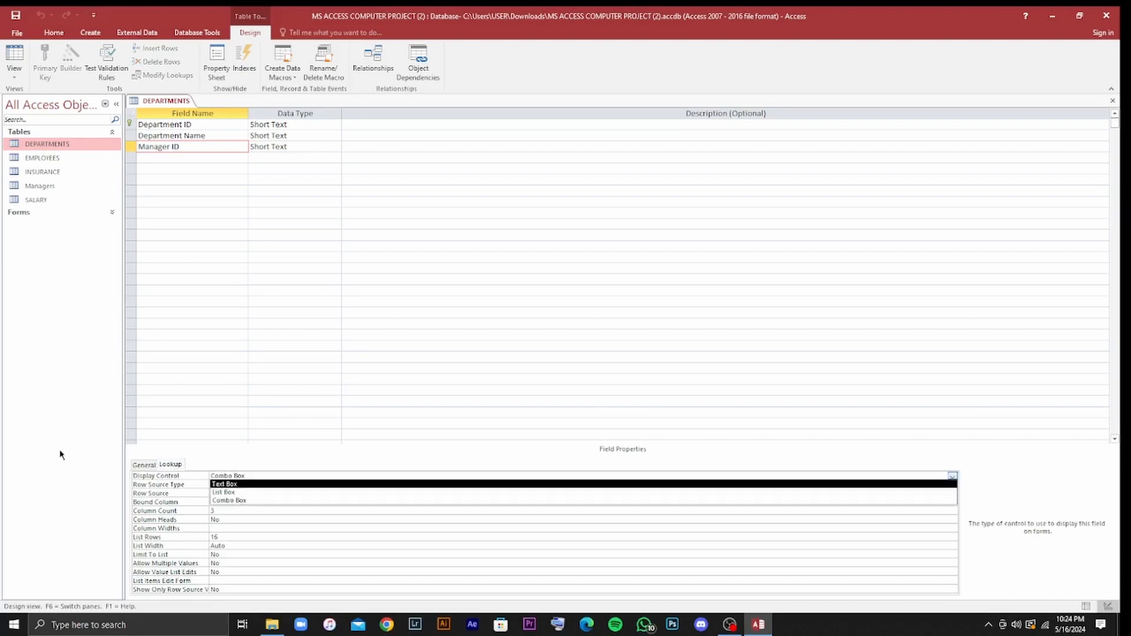
pyautogui.click(233, 485)
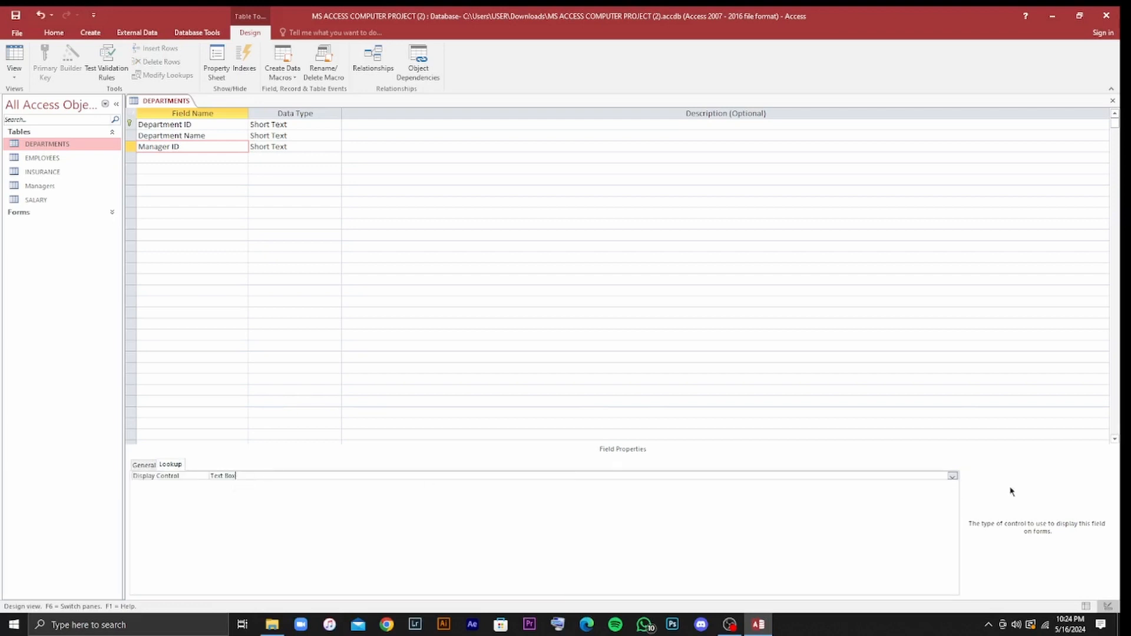
pyautogui.click(952, 476)
pyautogui.click(889, 502)
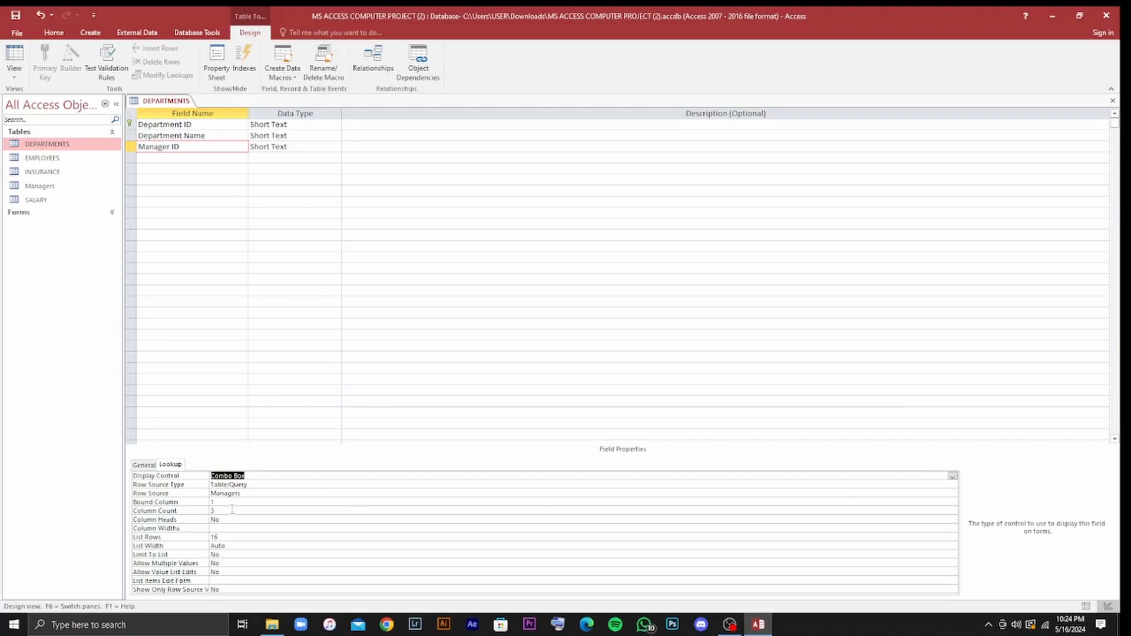
# Cycle the Manager ID field's lookup Row Source through the available tables, ending on Managers.
pyautogui.doubleClick(258, 494)
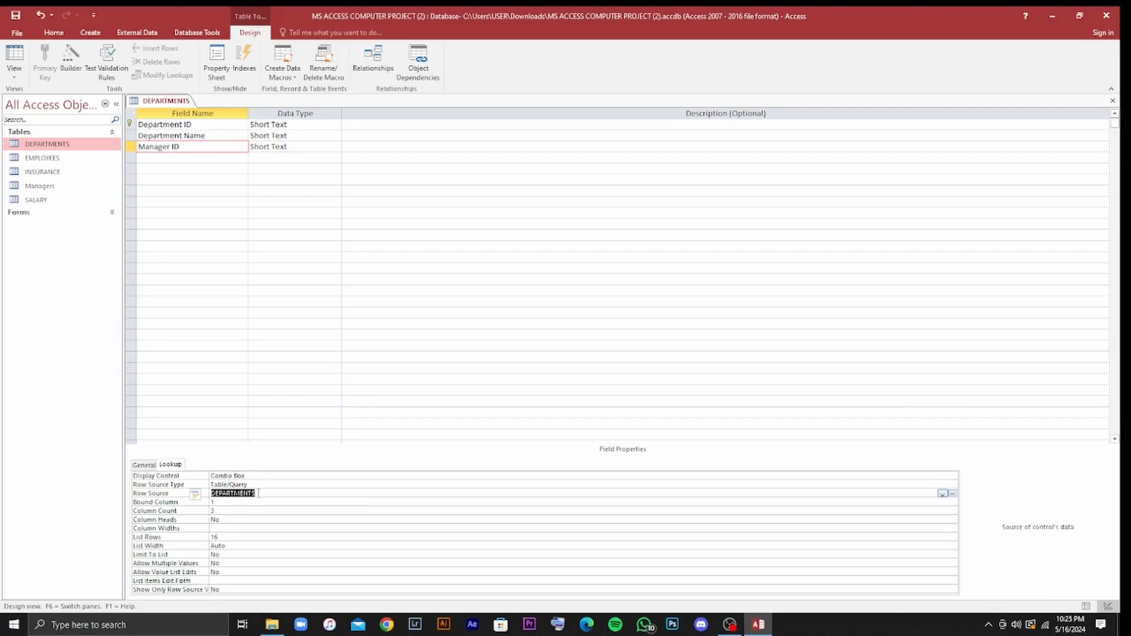
pyautogui.doubleClick(258, 494)
pyautogui.doubleClick(258, 494)
pyautogui.doubleClick(258, 494)
# Review the Manager ID field's General properties and return to its Lookup properties.
pyautogui.click(255, 442)
pyautogui.click(148, 467)
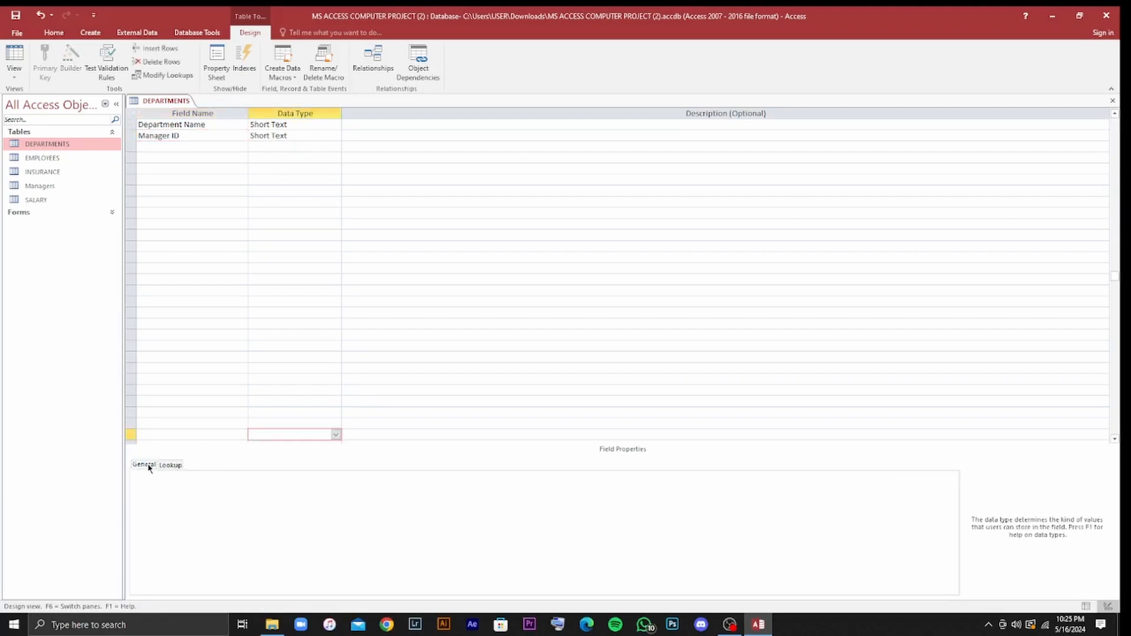
pyautogui.click(200, 137)
pyautogui.scroll(1, 230, 294)
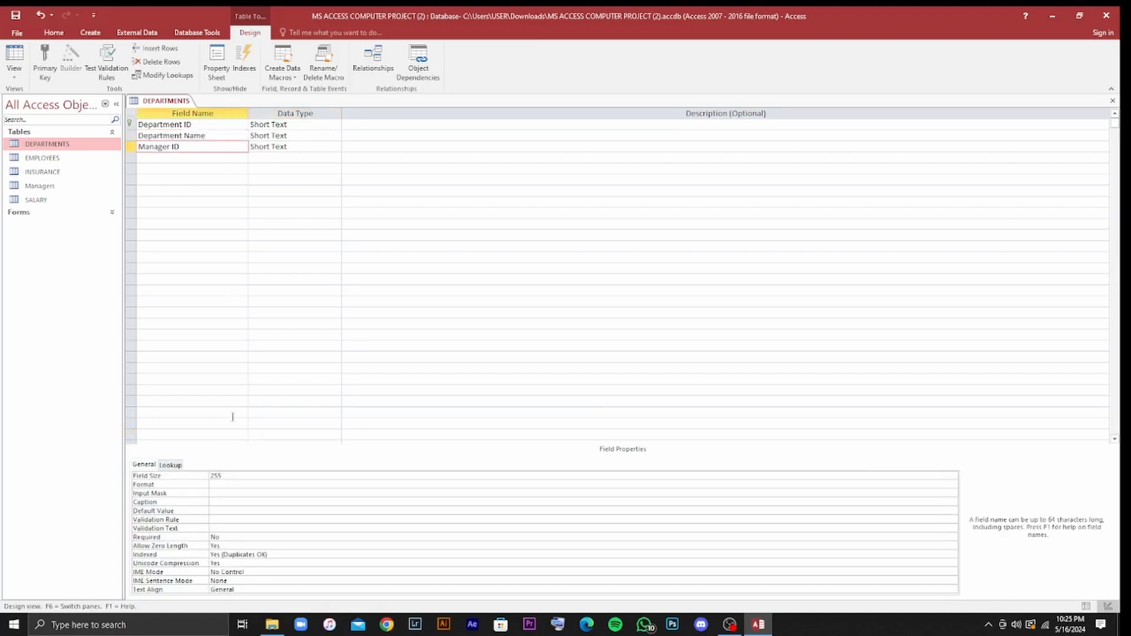
pyautogui.click(170, 465)
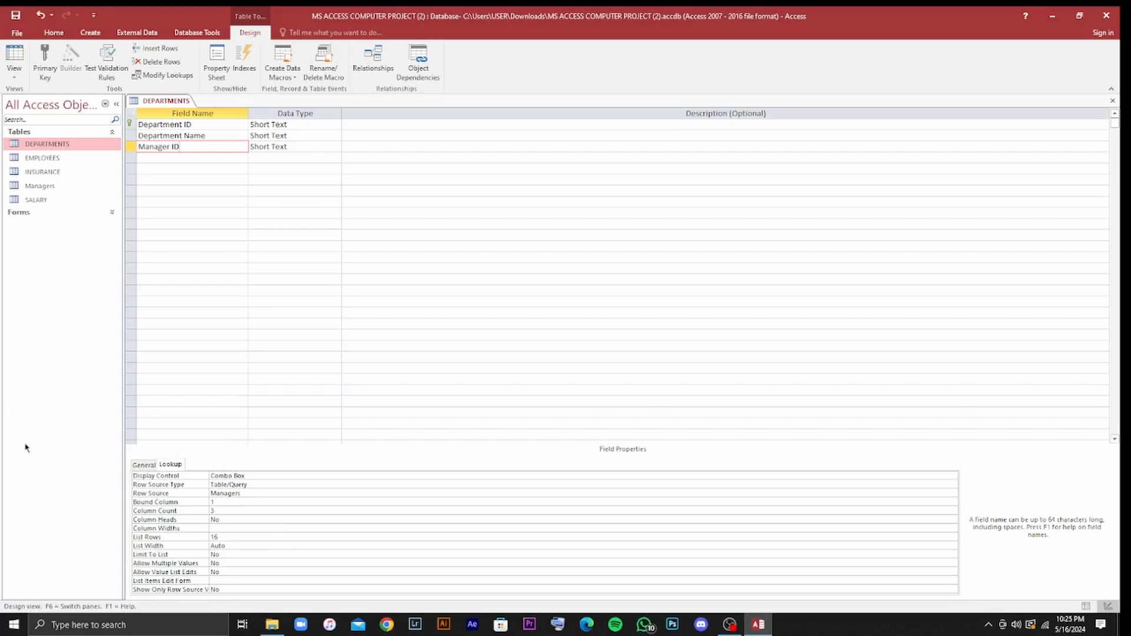
# Save the DEPARTMENTS table, switch it to Datasheet View and view the lookup list of the first record's Manager ID.
pyautogui.click(227, 511)
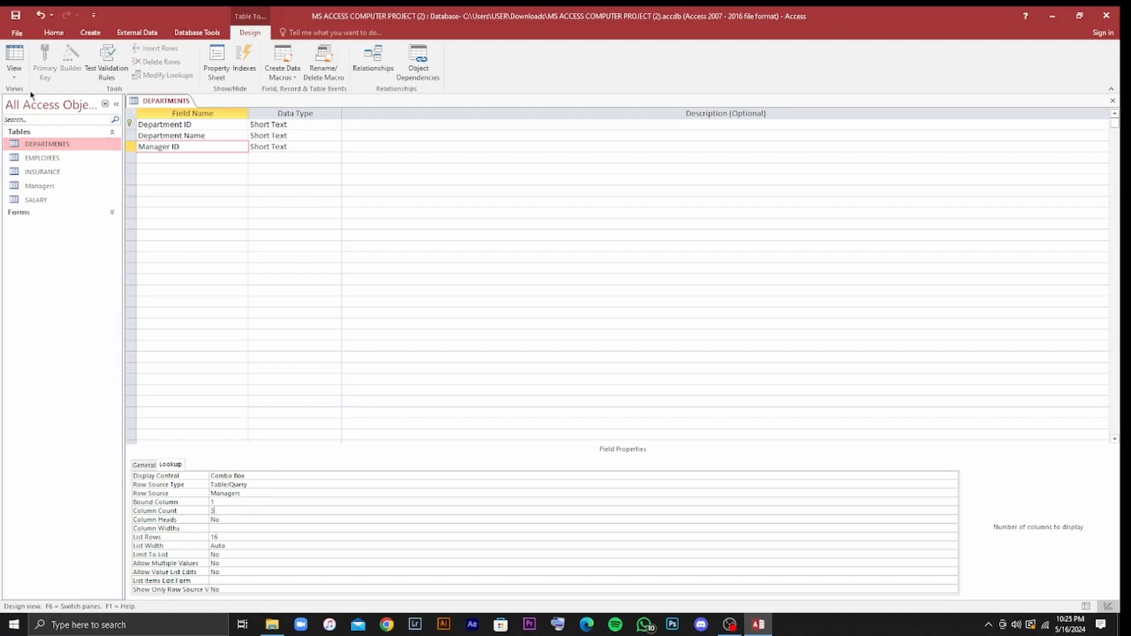
pyautogui.click(14, 61)
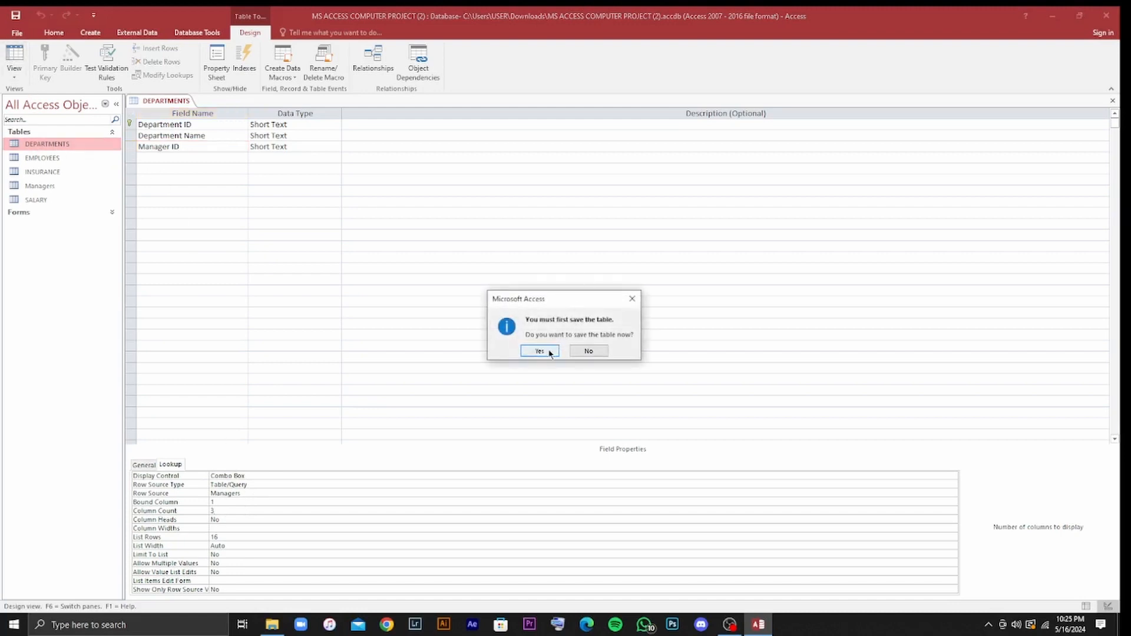
pyautogui.click(539, 351)
pyautogui.click(361, 127)
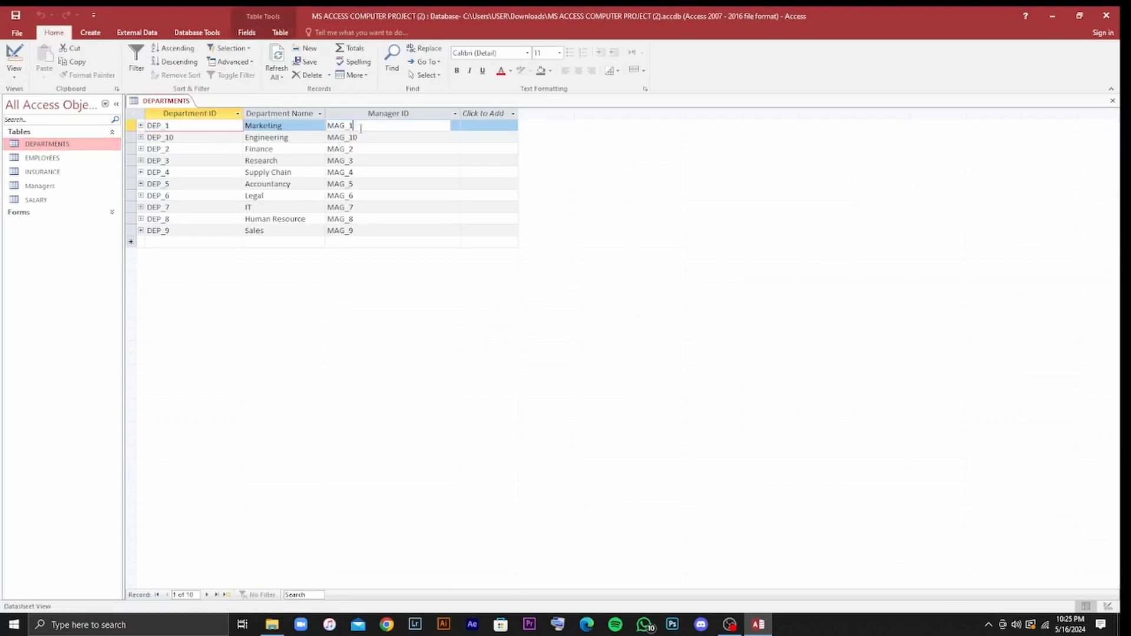
pyautogui.click(454, 126)
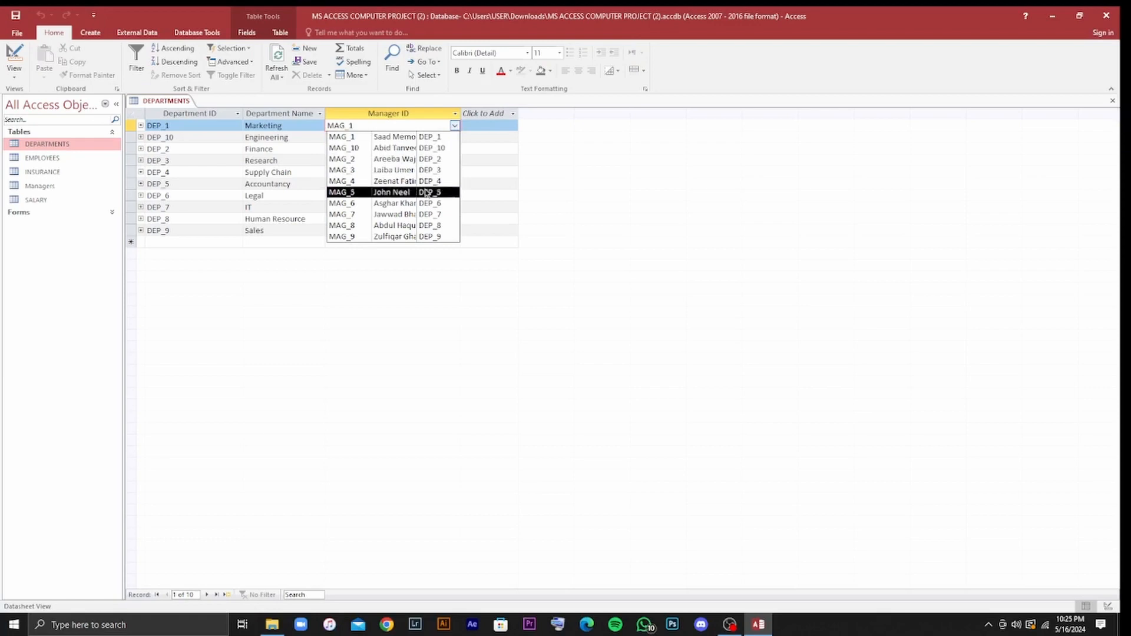
pyautogui.click(455, 125)
# Open the Managers table and view the lookup list of the first record's Department ID.
pyautogui.click(64, 186)
pyautogui.doubleClick(64, 186)
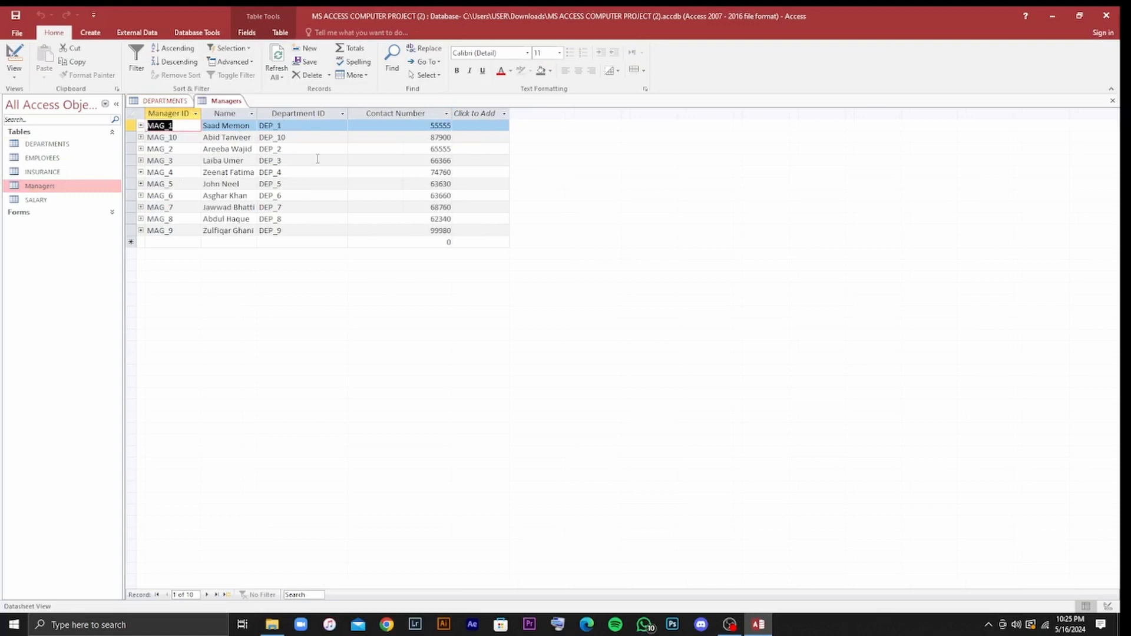
pyautogui.click(321, 127)
pyautogui.click(348, 123)
pyautogui.click(345, 126)
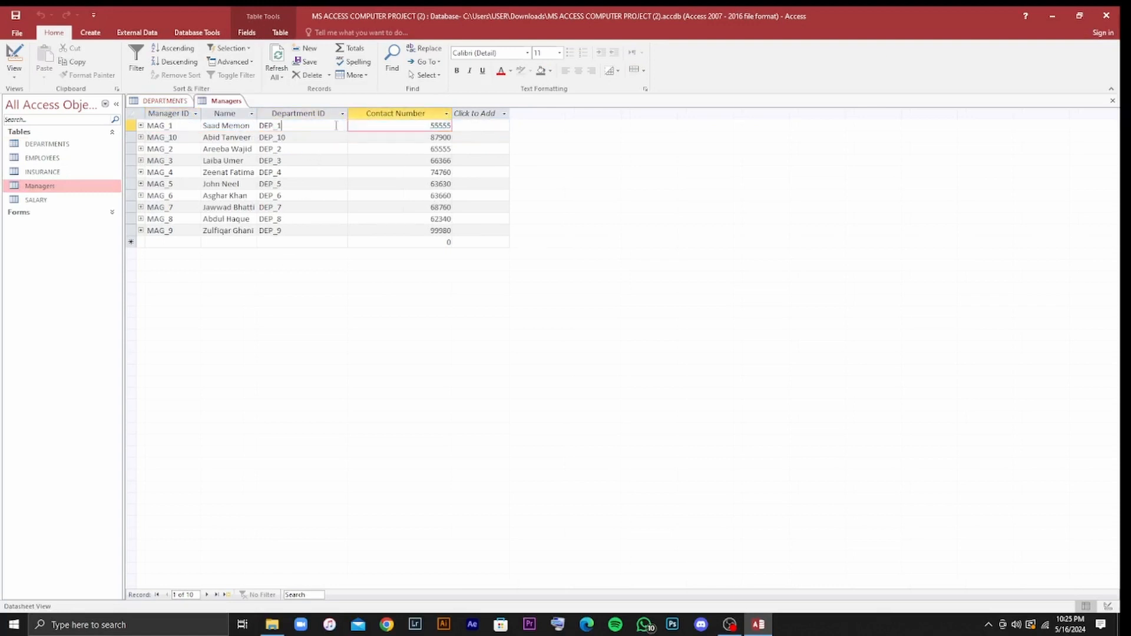
pyautogui.click(343, 126)
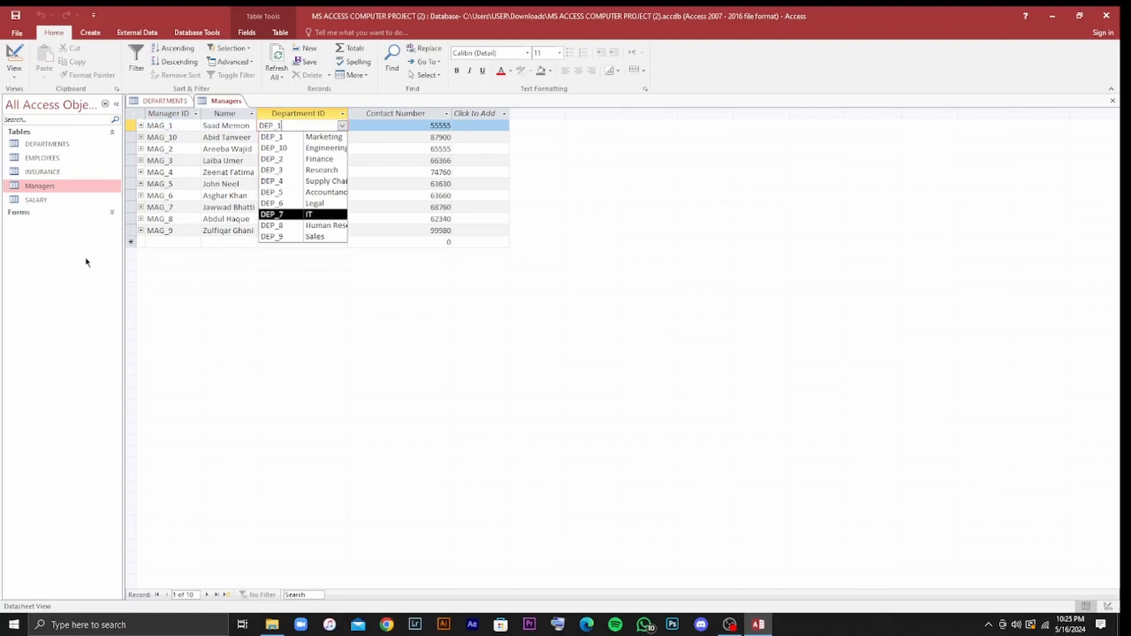
# Expand the Forms group among the database objects and close all open tables.
pyautogui.click(106, 213)
pyautogui.click(90, 32)
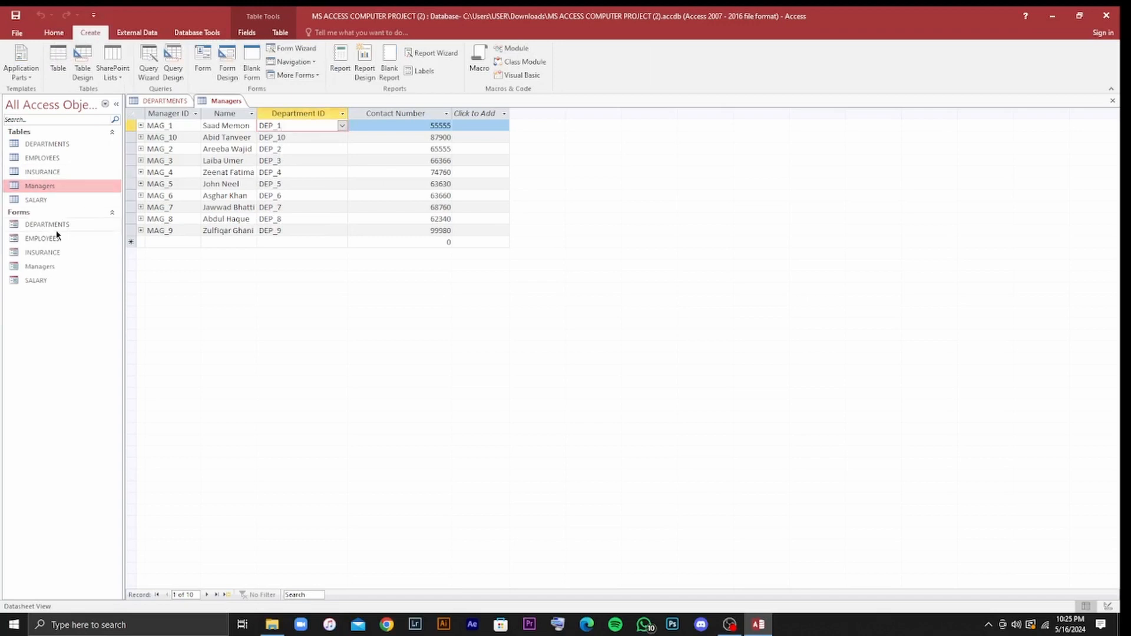
pyautogui.rightClick(64, 268)
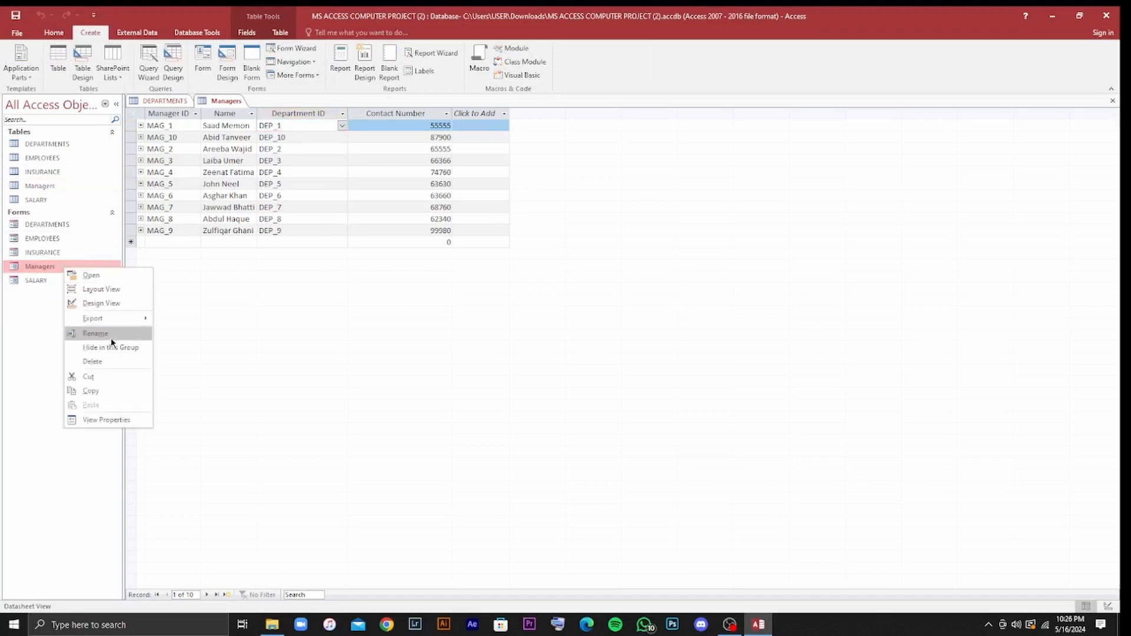
pyautogui.click(328, 390)
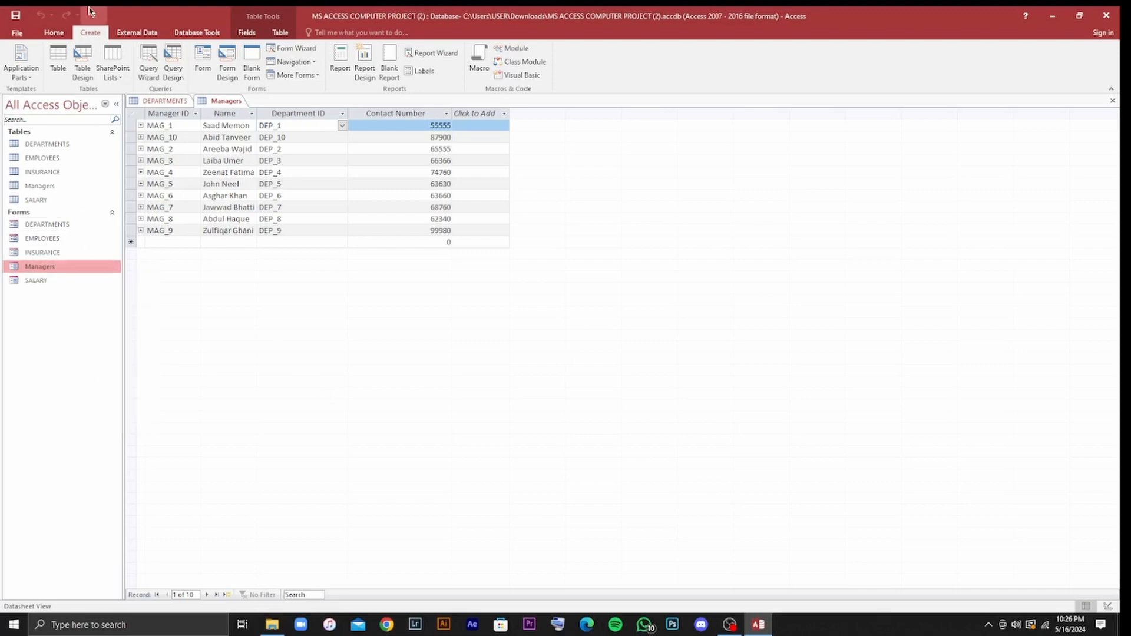
pyautogui.doubleClick(91, 31)
pyautogui.doubleClick(90, 33)
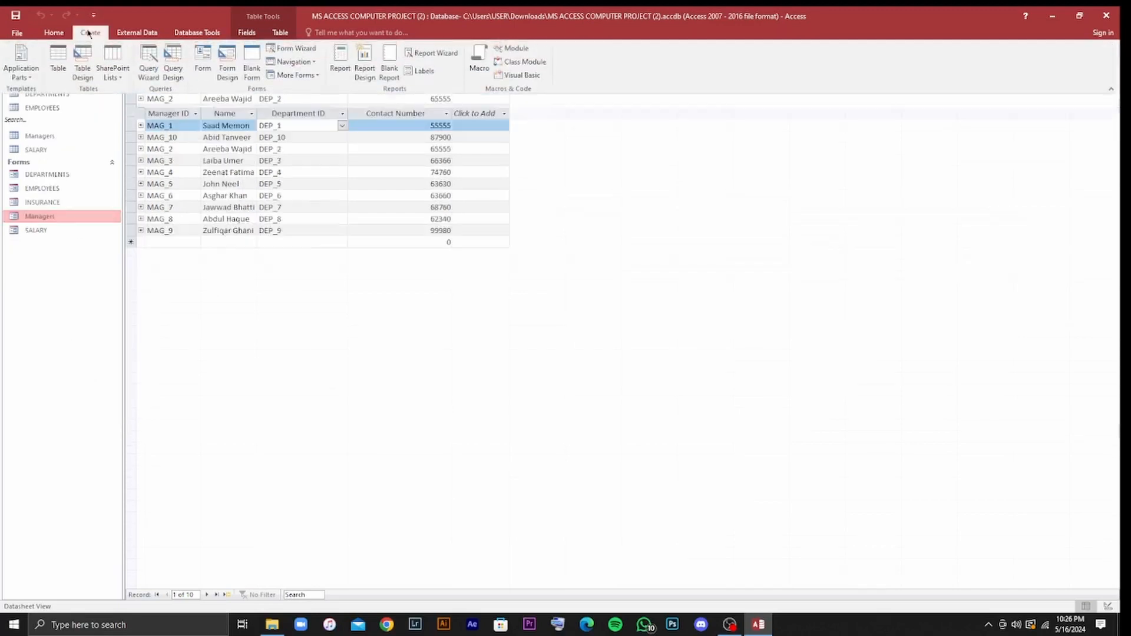
pyautogui.rightClick(160, 103)
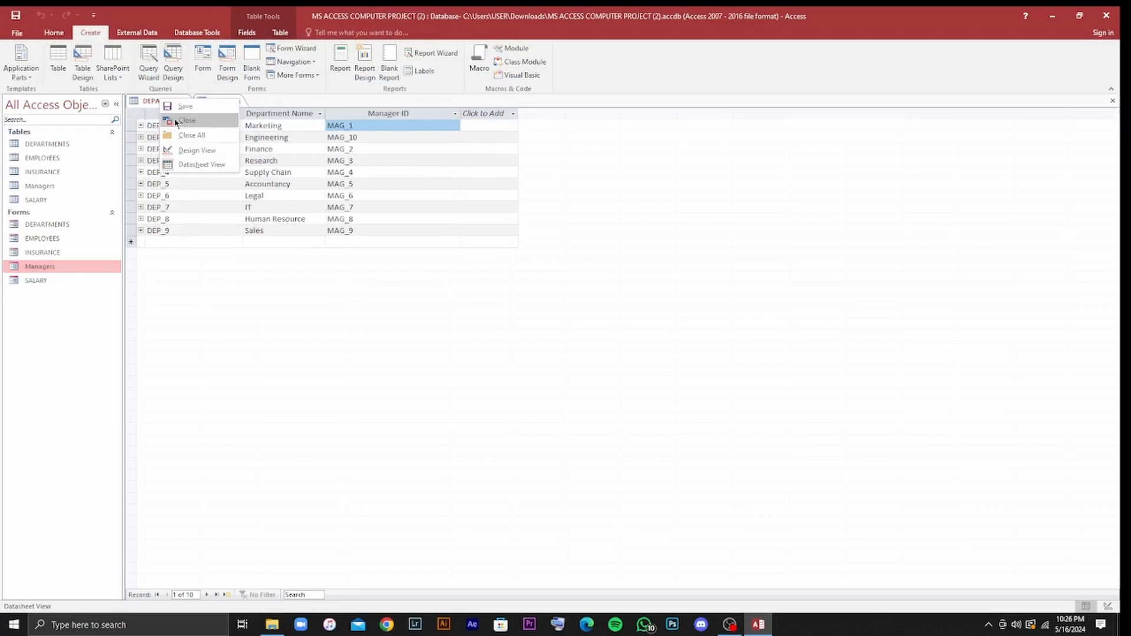
pyautogui.click(179, 134)
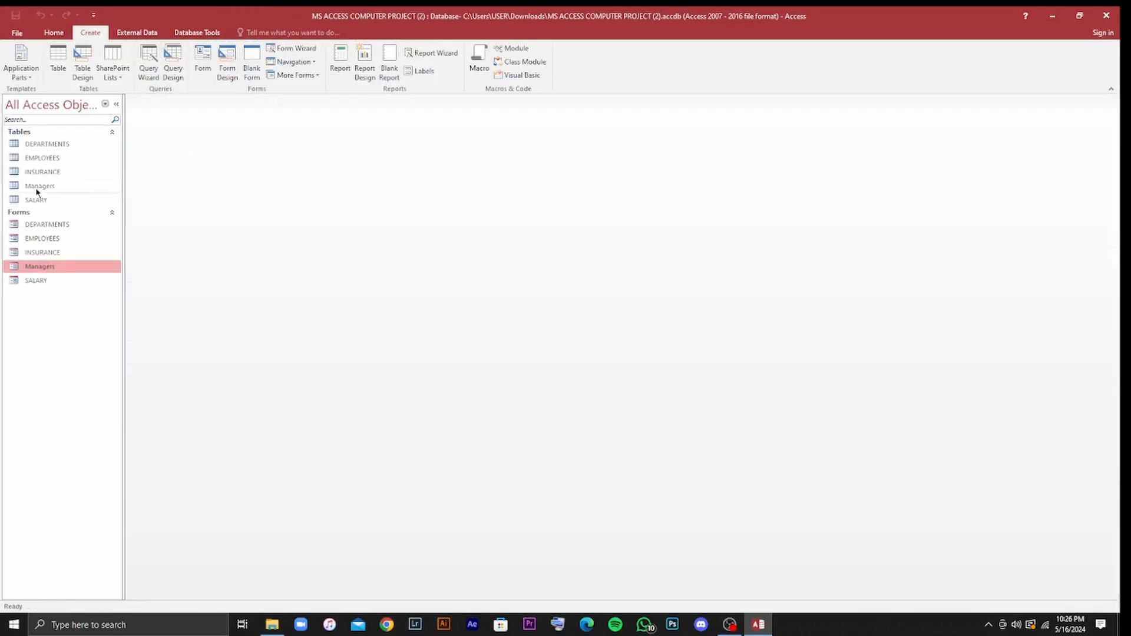
# Create a form from the Managers table and step between the records of its employee subform.
pyautogui.doubleClick(36, 186)
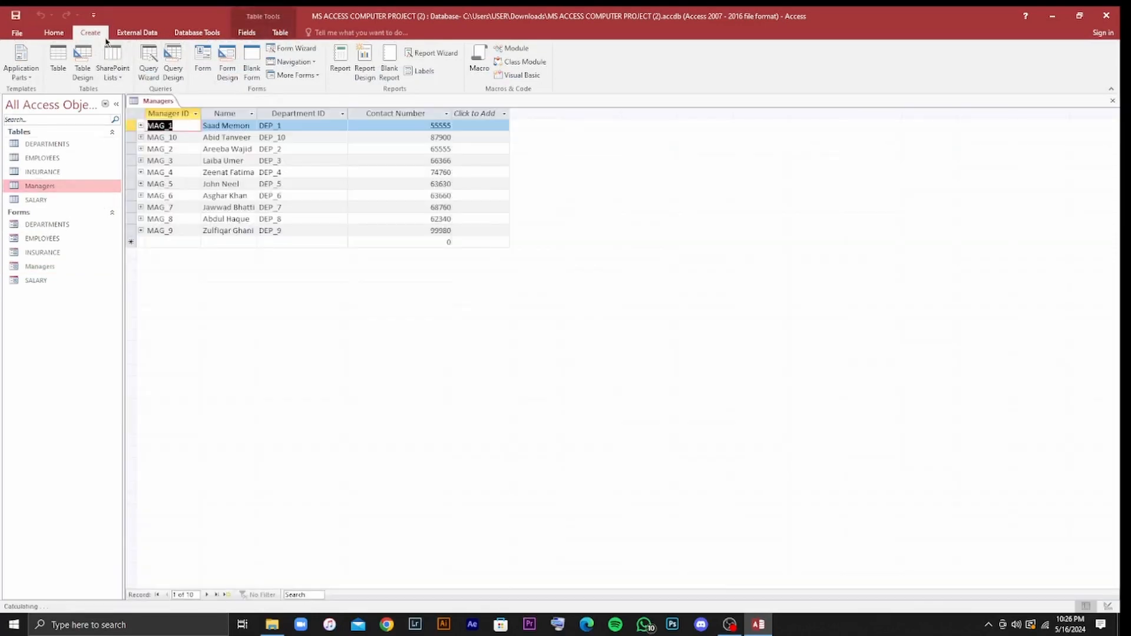
pyautogui.click(199, 61)
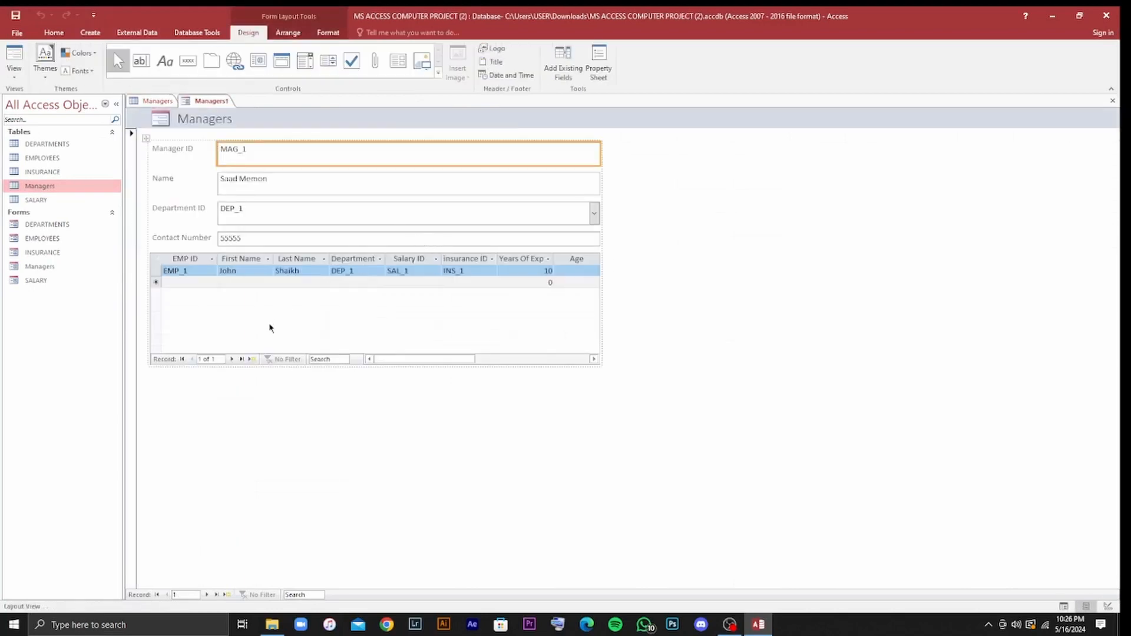
pyautogui.click(251, 359)
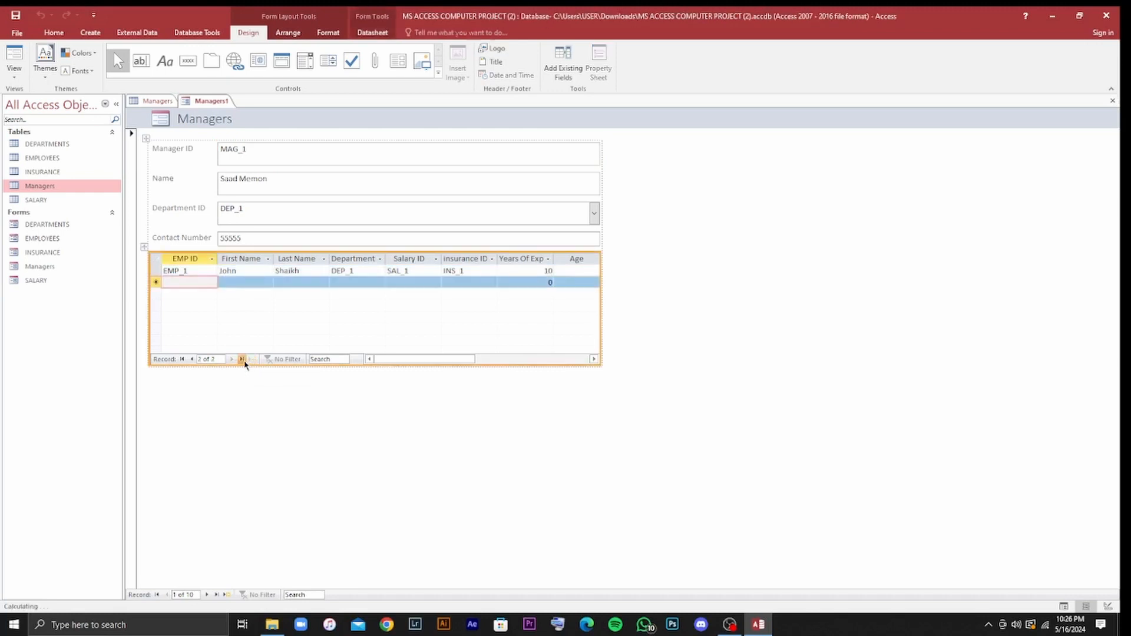
pyautogui.click(242, 360)
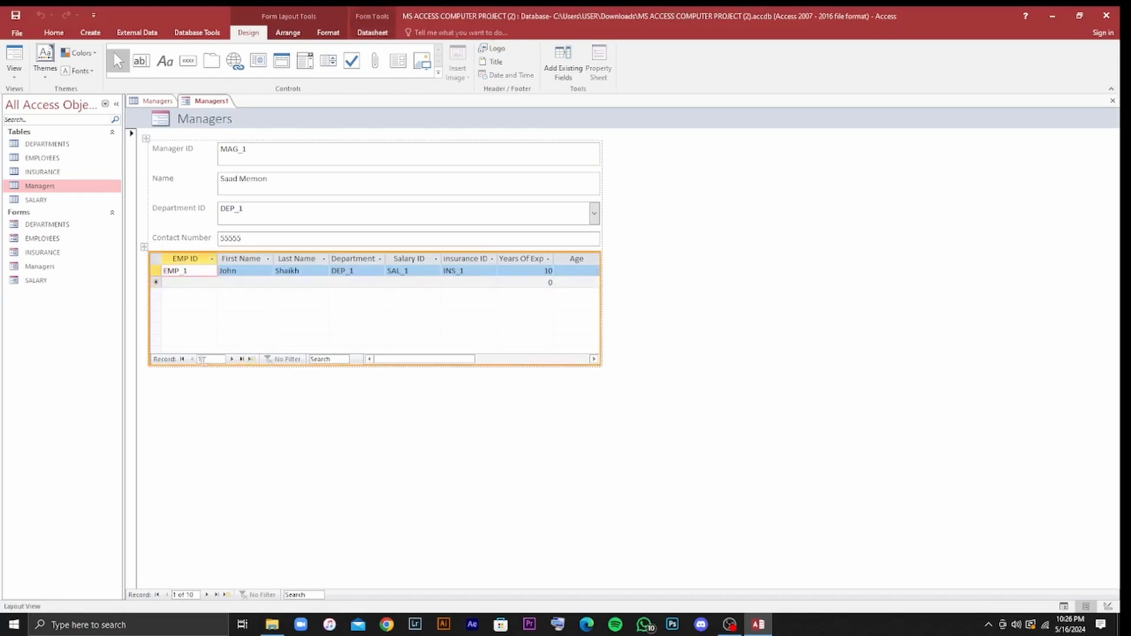
# Open the SALARY table and the existing Managers form, and step through the form's employee subform records.
pyautogui.doubleClick(64, 200)
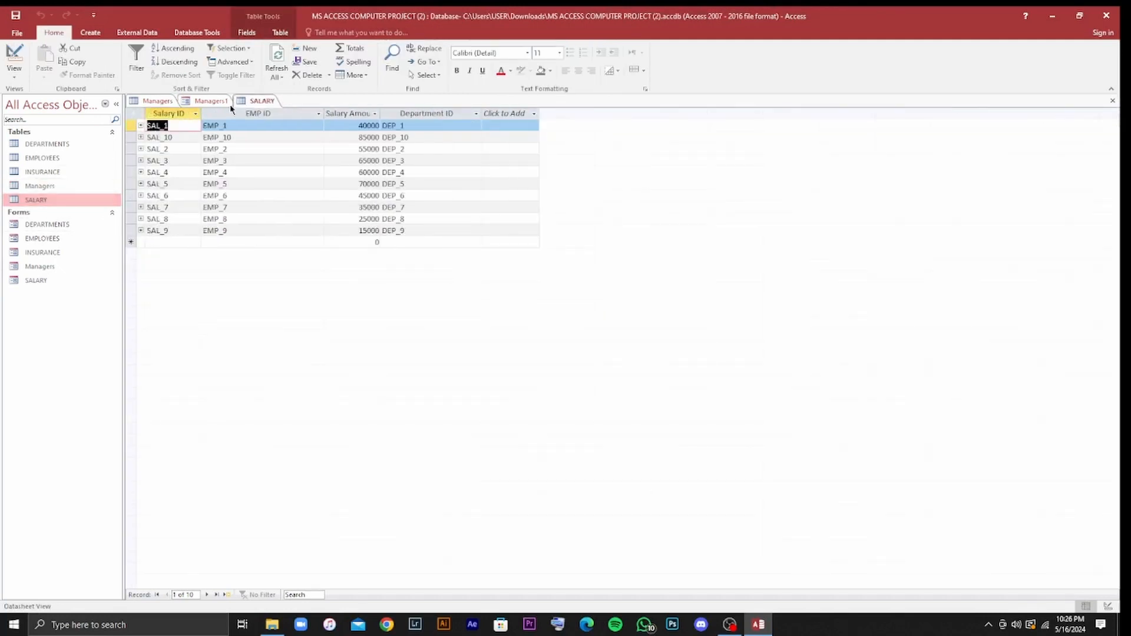
pyautogui.click(188, 109)
pyautogui.doubleClick(41, 266)
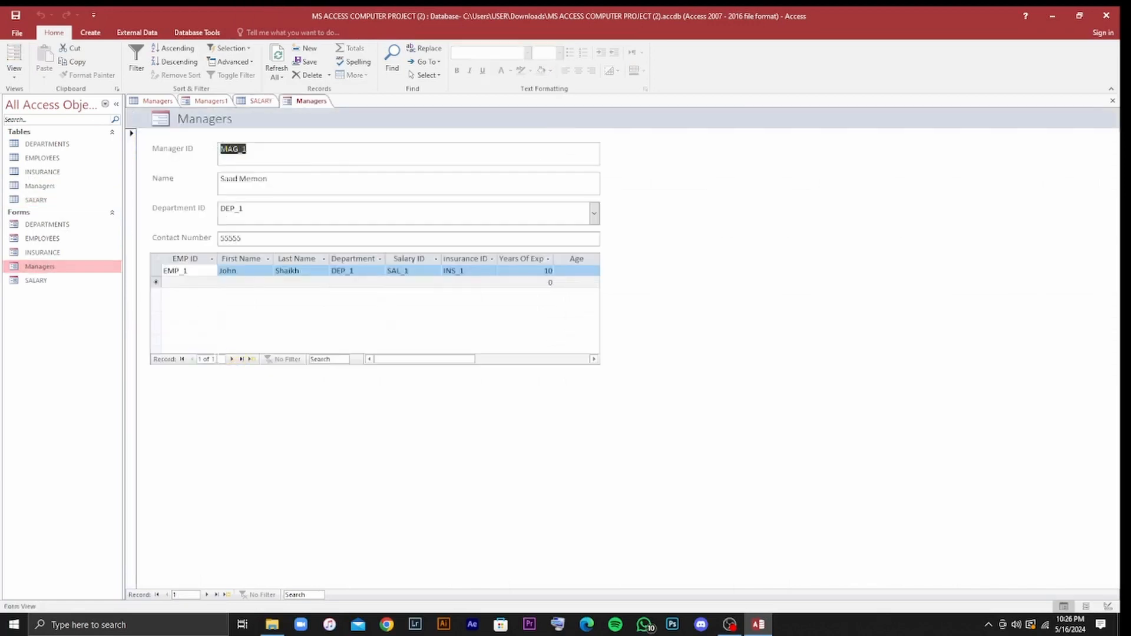
pyautogui.click(200, 358)
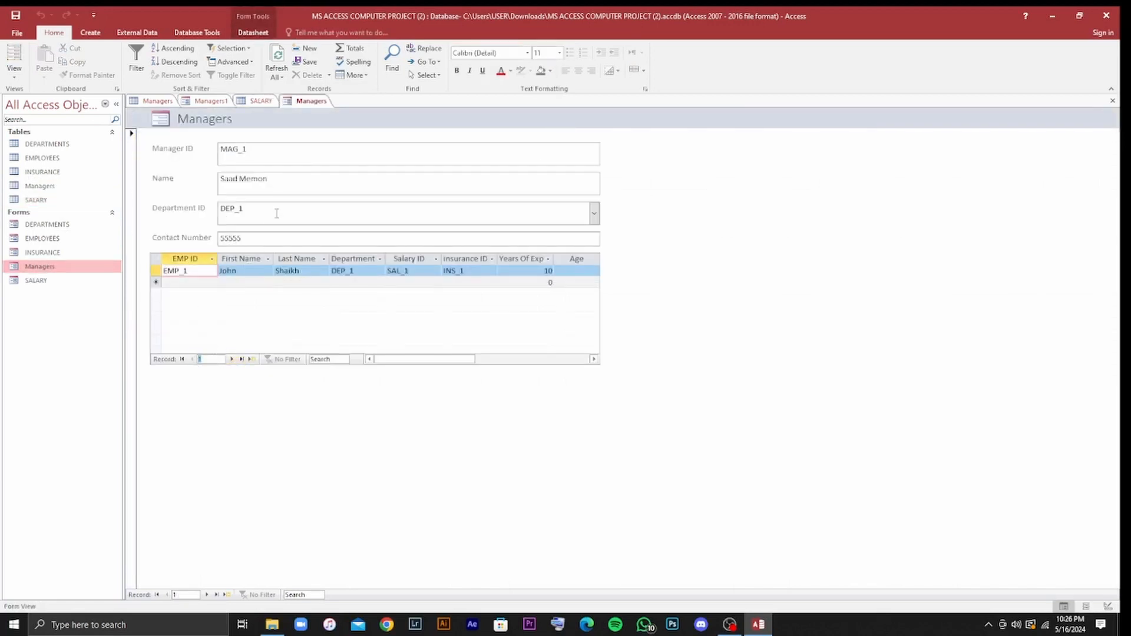
pyautogui.click(253, 359)
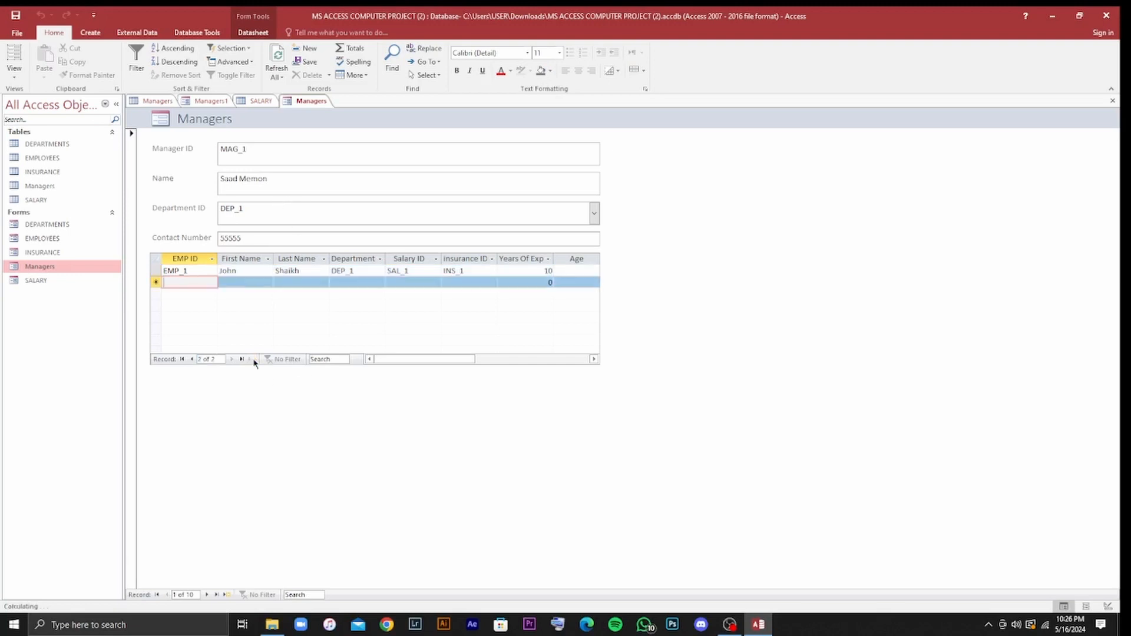
pyautogui.click(191, 359)
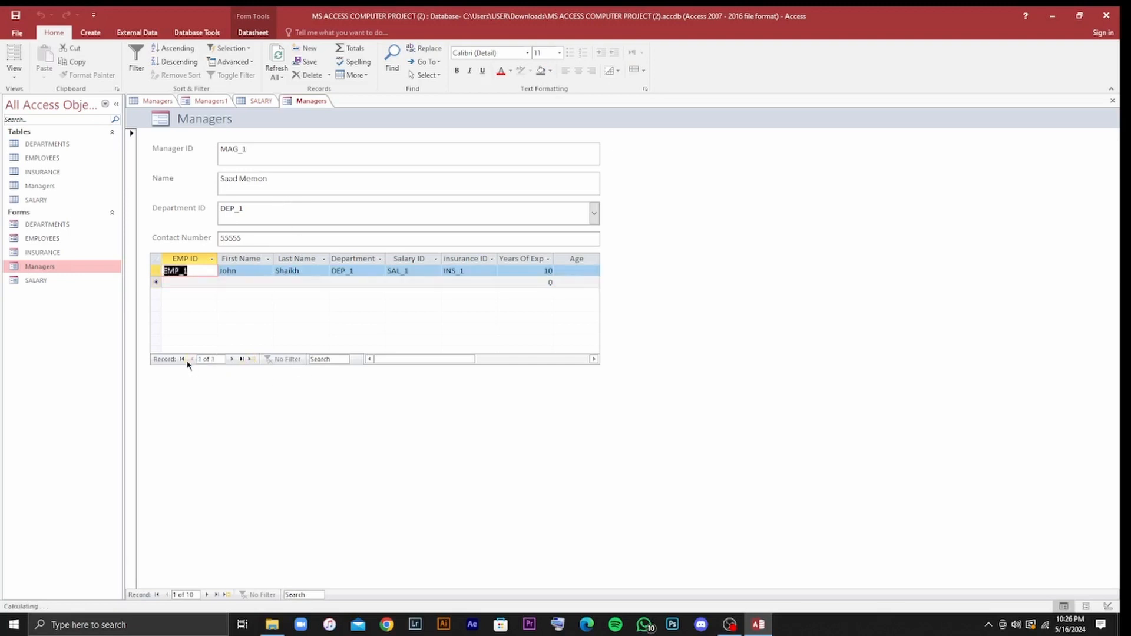
pyautogui.click(251, 360)
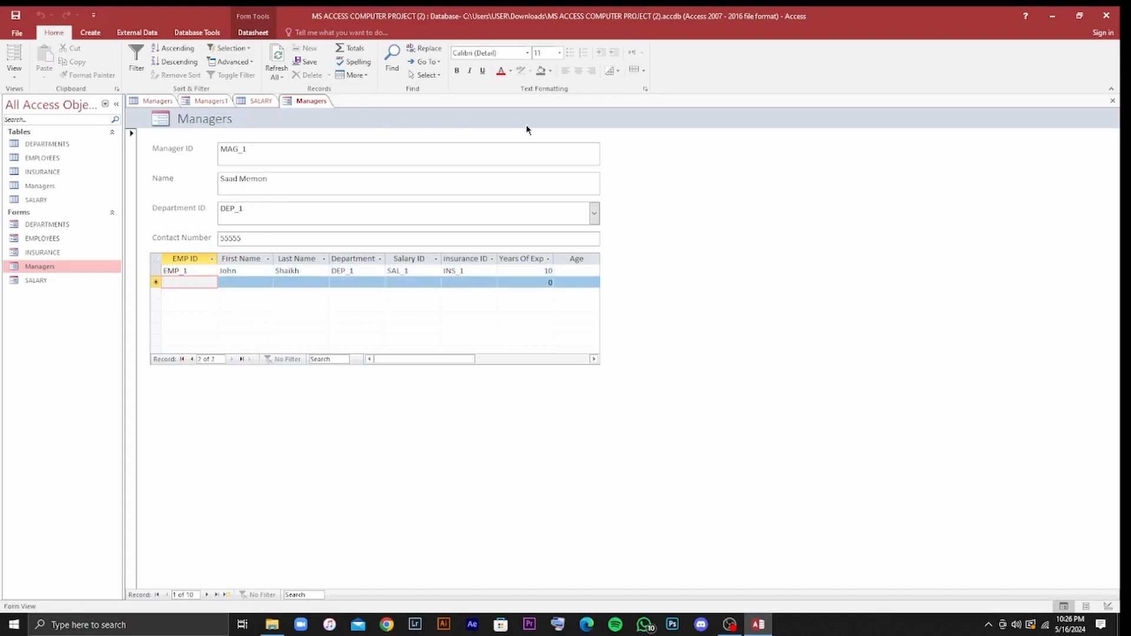
pyautogui.click(311, 361)
# Refresh the records of the Managers form and open the INSURANCE form.
pyautogui.click(277, 75)
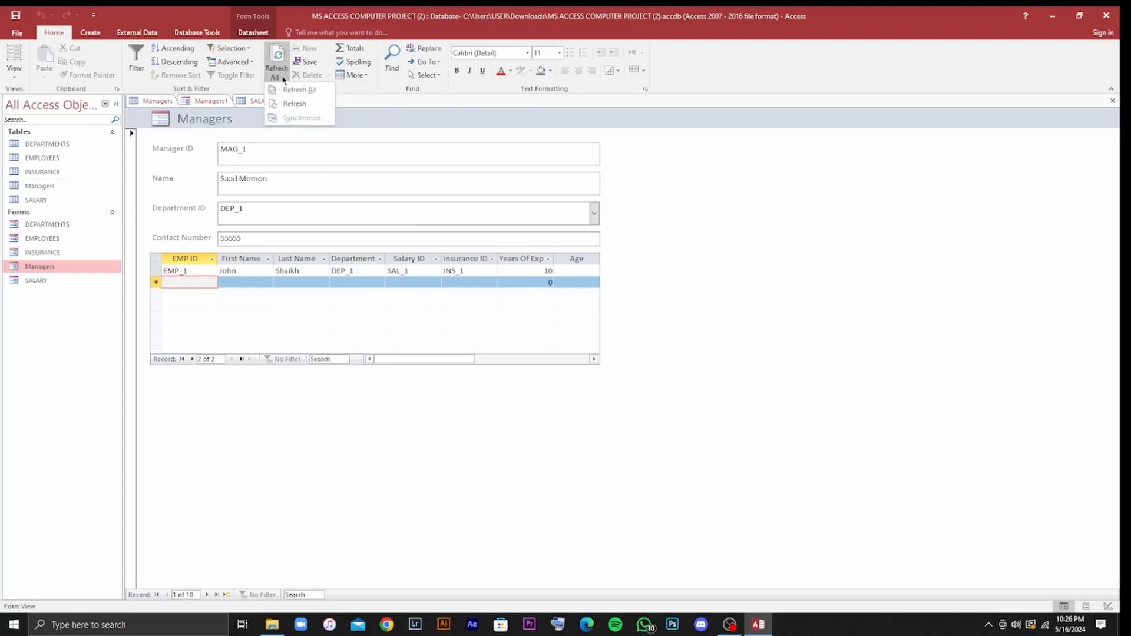
pyautogui.click(294, 103)
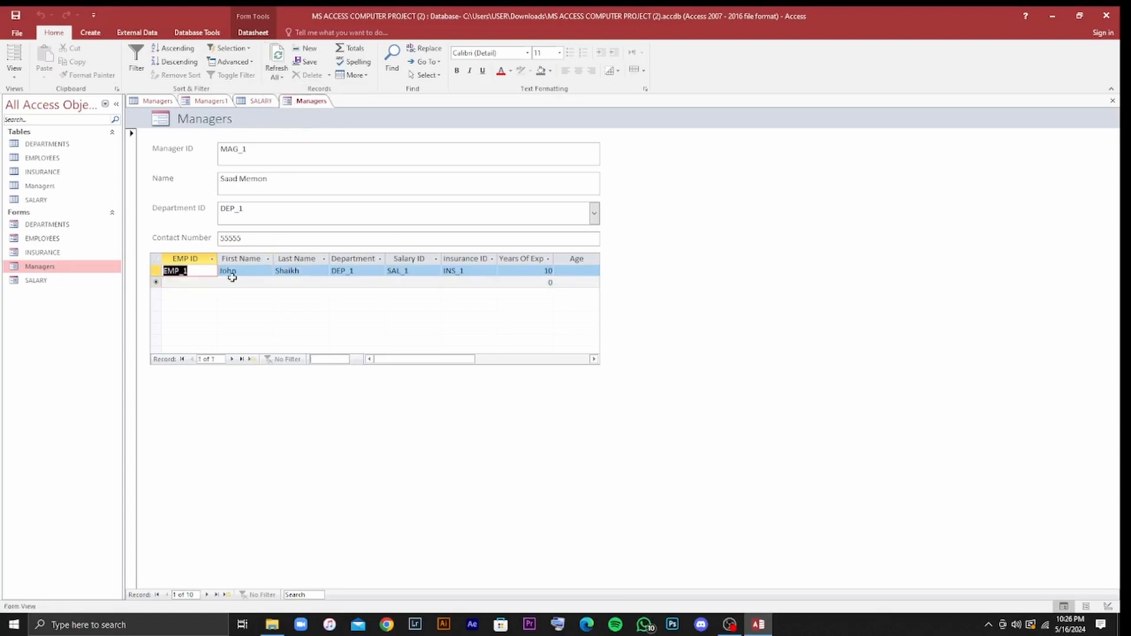
pyautogui.doubleClick(74, 252)
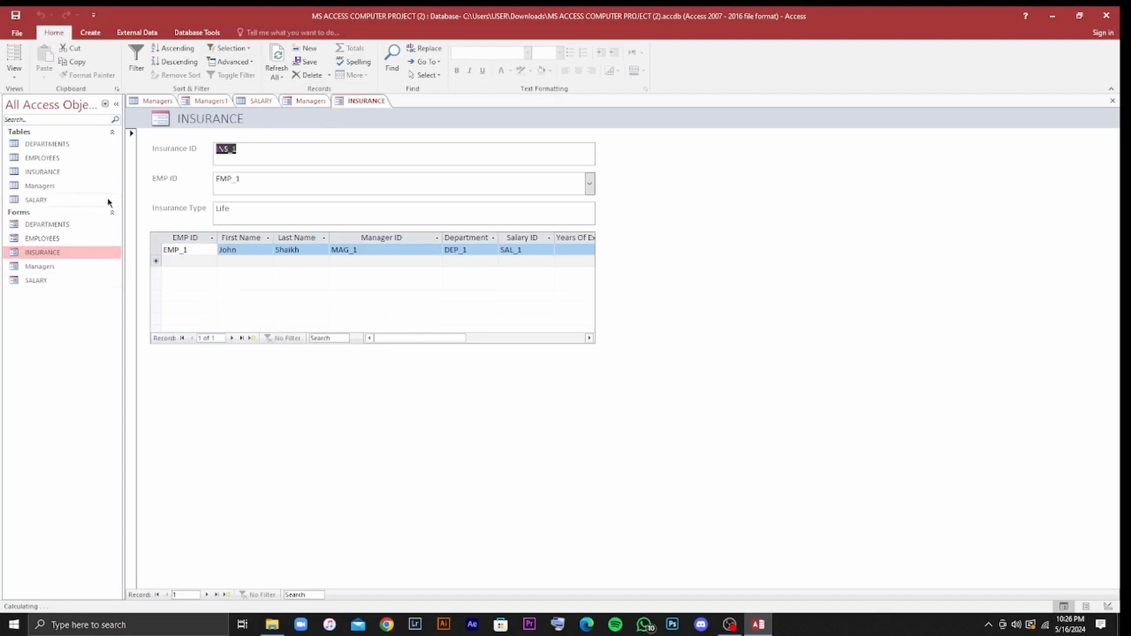
# Close all open objects and save the newly created form as Managers1.
pyautogui.rightClick(154, 102)
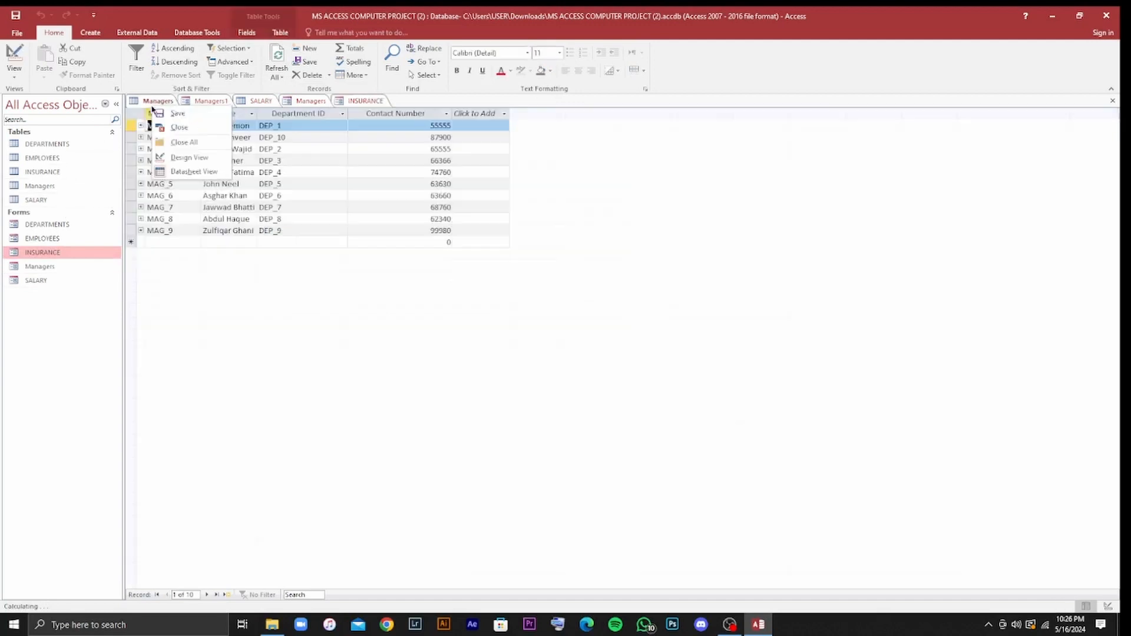
pyautogui.click(177, 135)
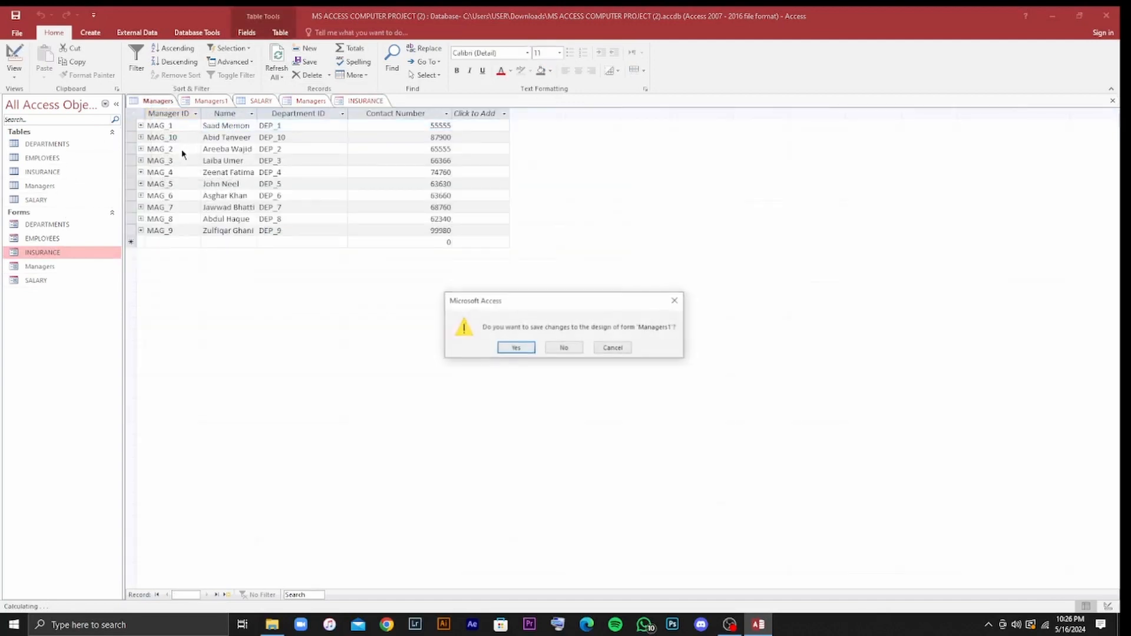
pyautogui.click(516, 348)
pyautogui.click(562, 241)
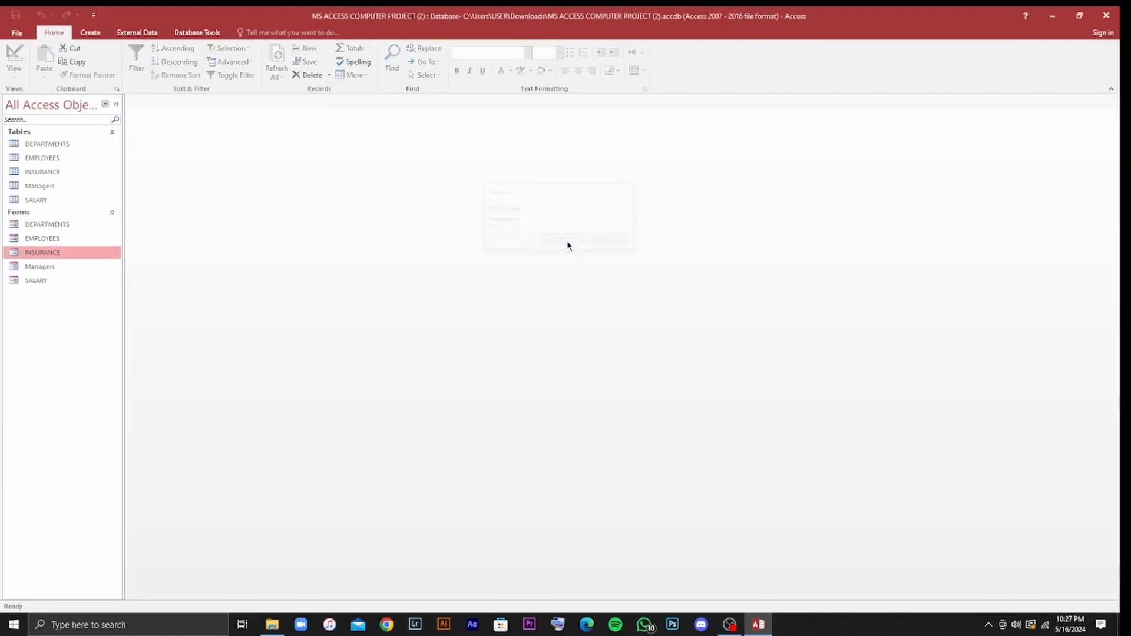
# Reopen the Managers form and examine its employee subform's record navigation, Department ID list and record search.
pyautogui.doubleClick(39, 266)
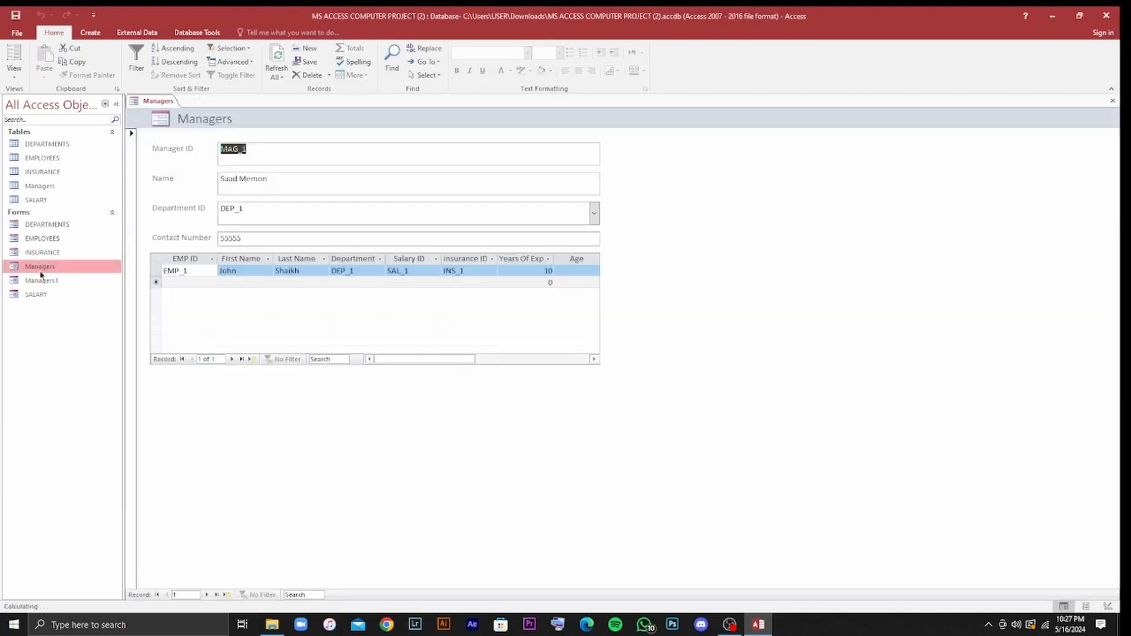
pyautogui.click(252, 359)
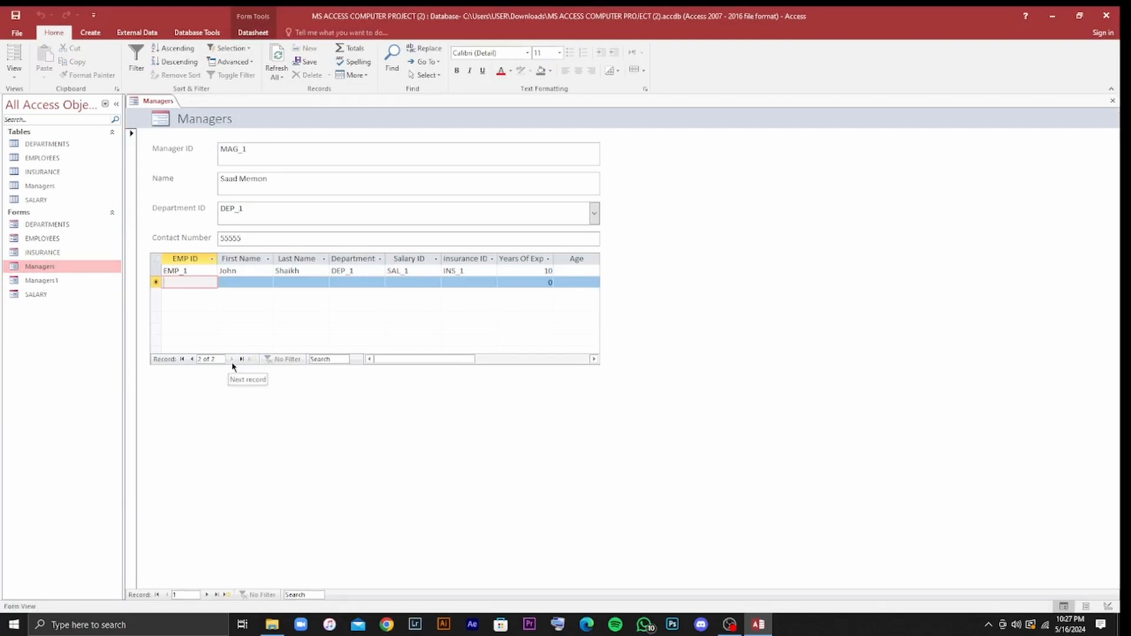
pyautogui.click(242, 359)
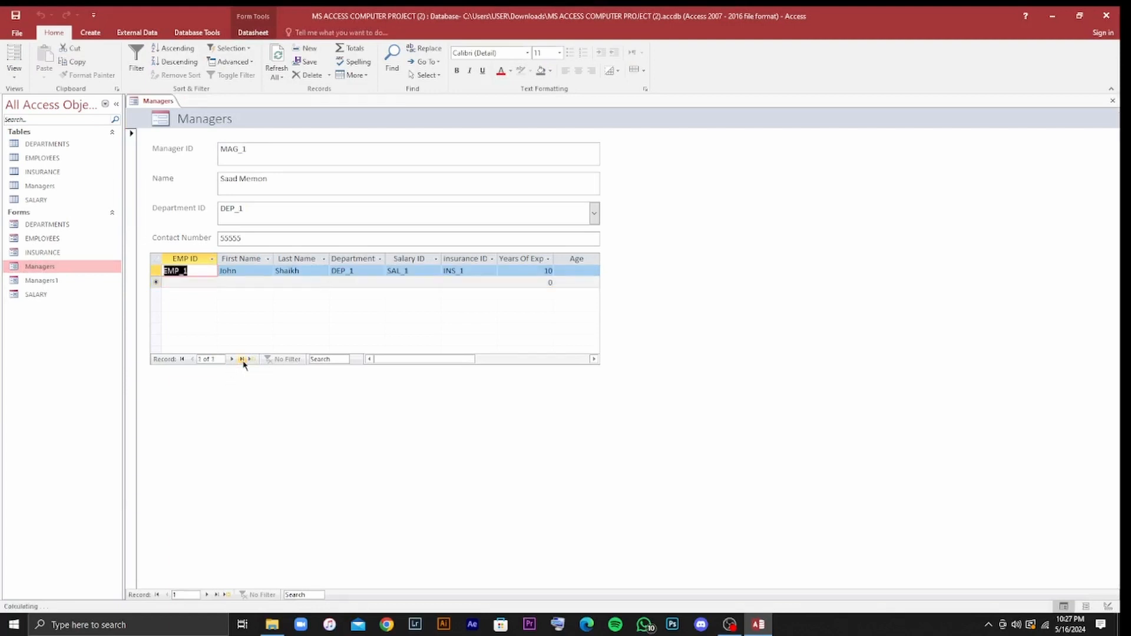
pyautogui.click(189, 282)
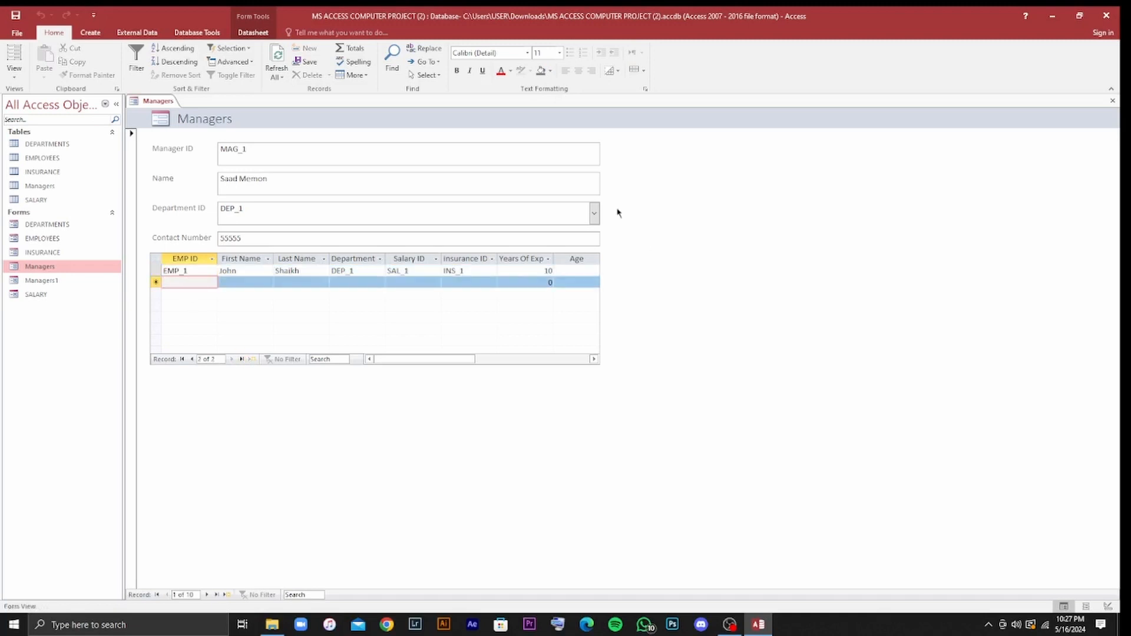
pyautogui.click(594, 214)
pyautogui.click(610, 241)
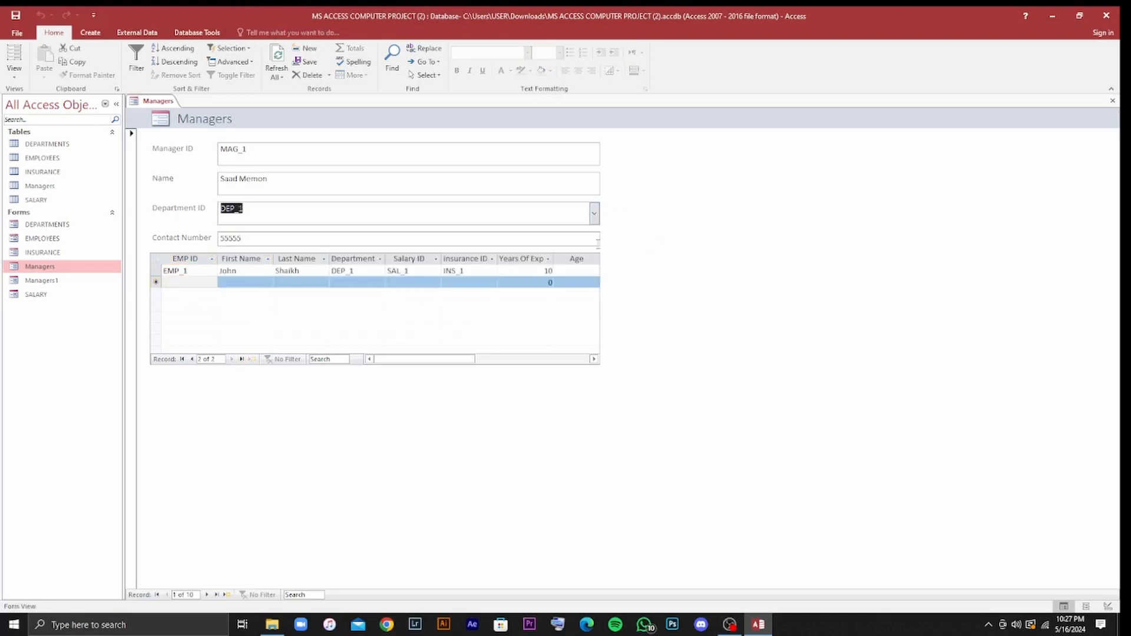
pyautogui.click(333, 360)
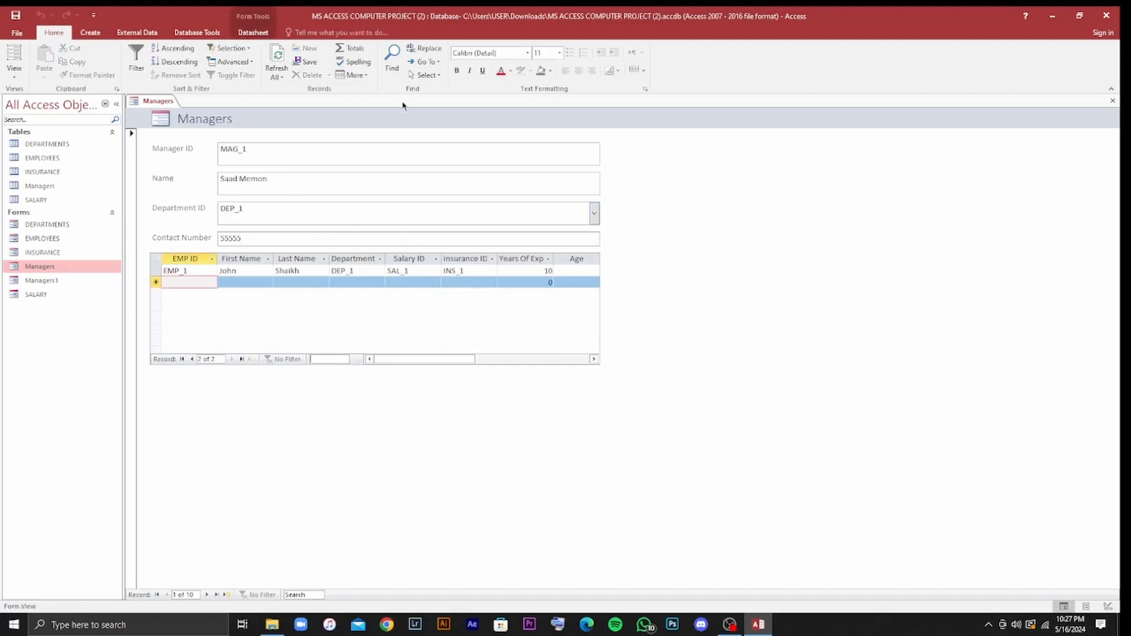
pyautogui.click(130, 137)
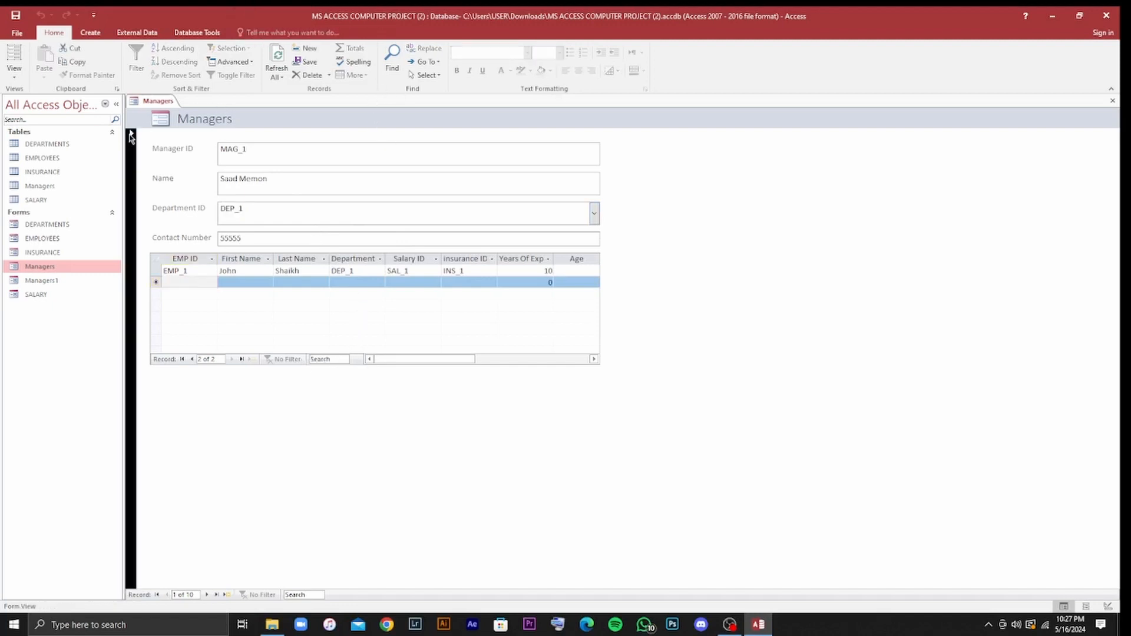
pyautogui.click(729, 624)
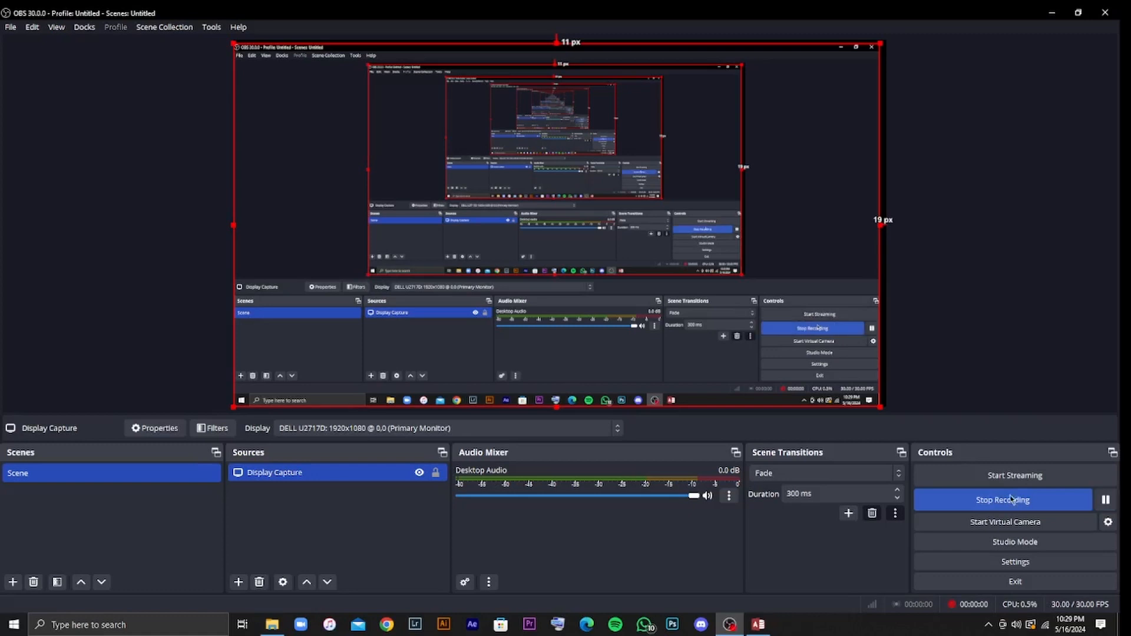
pyautogui.click(1001, 510)
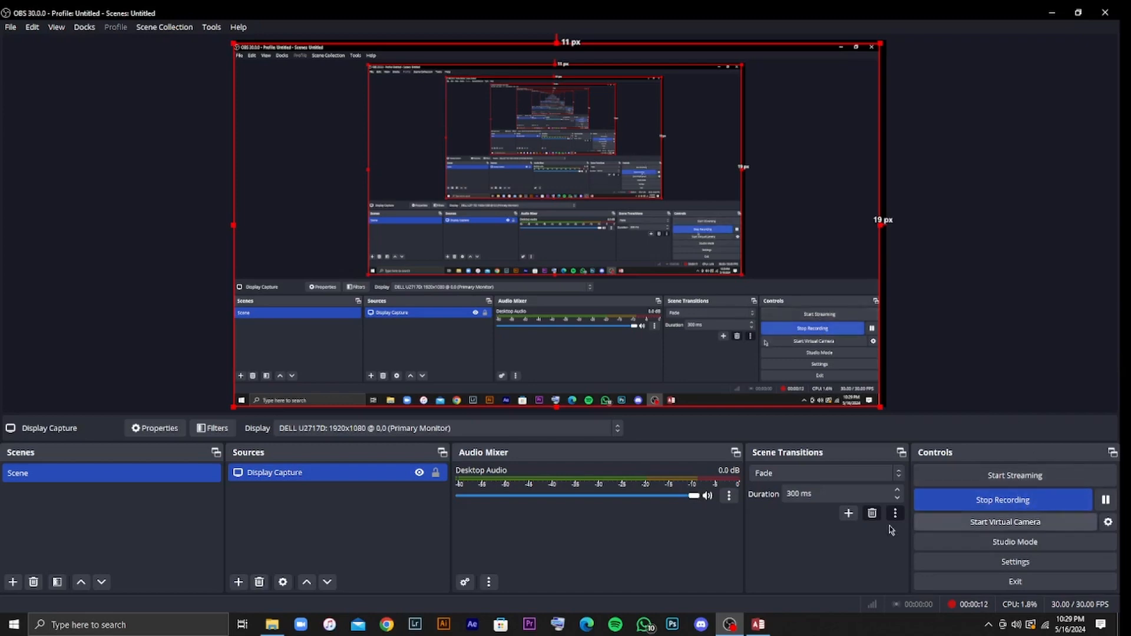
# Switch to Access, bring up the EMPLOYEES form in Layout View, and go to its last record.
pyautogui.click(764, 626)
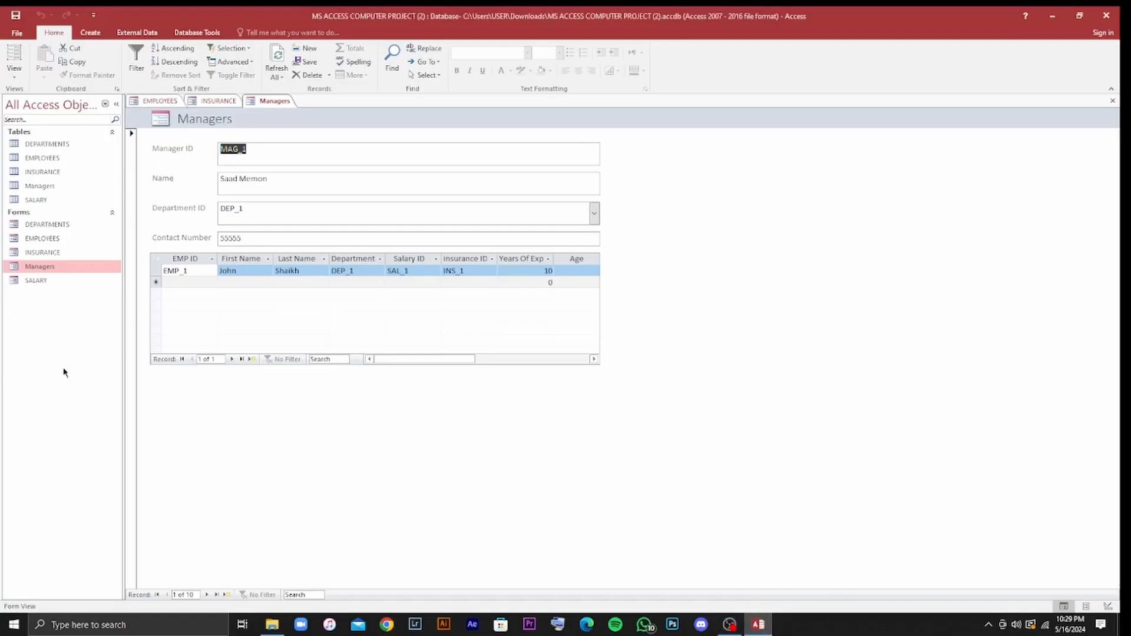
pyautogui.doubleClick(66, 234)
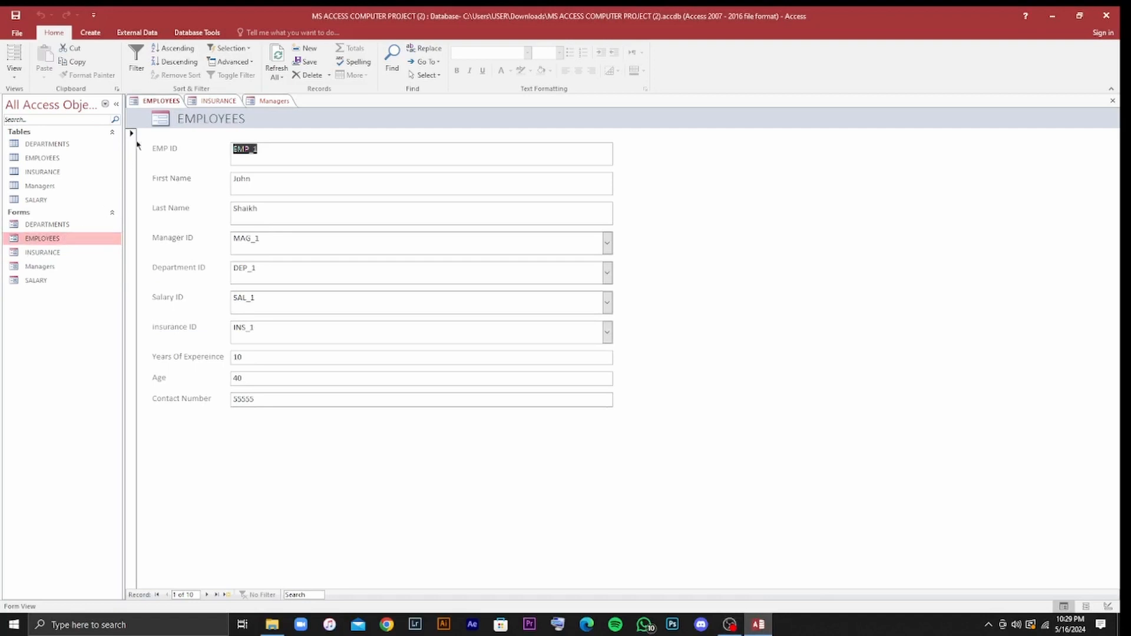
pyautogui.rightClick(140, 101)
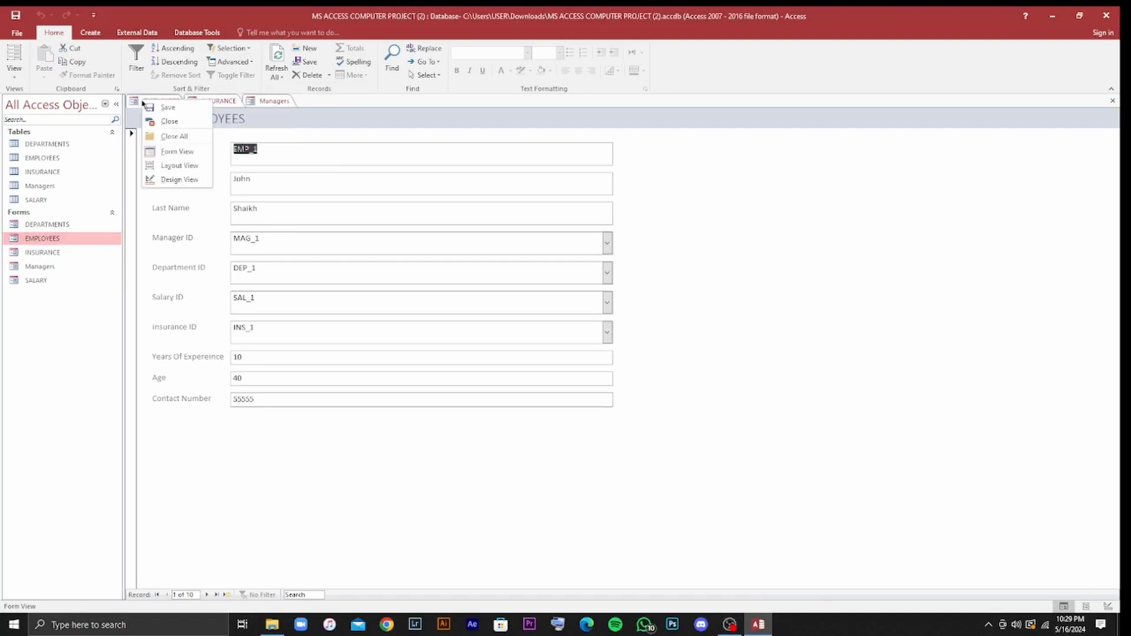
pyautogui.click(180, 165)
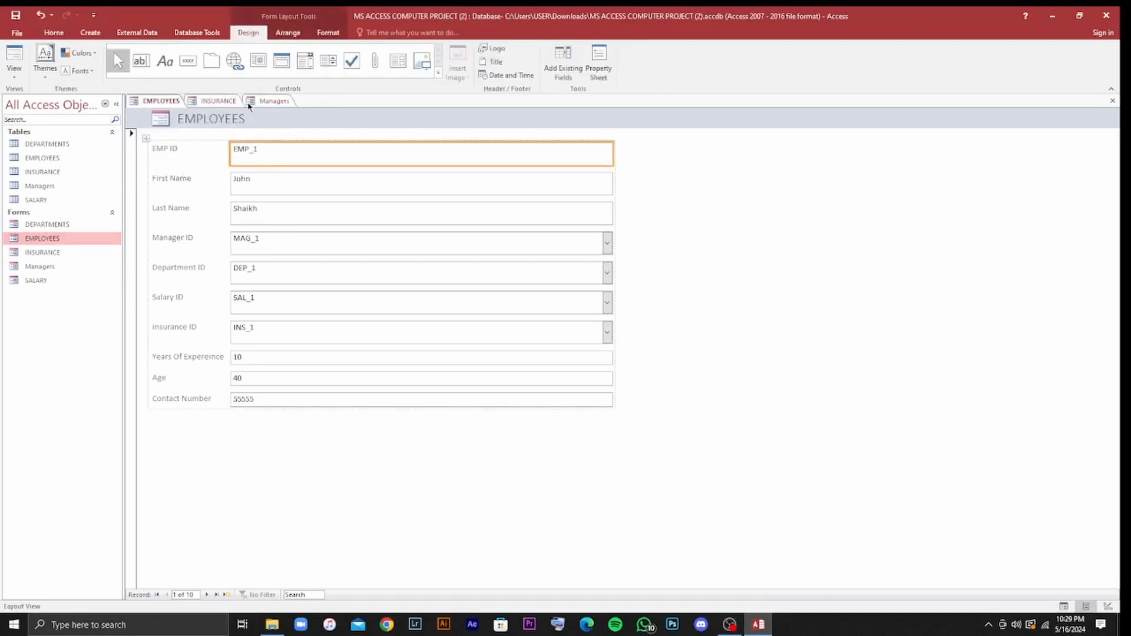
pyautogui.click(282, 182)
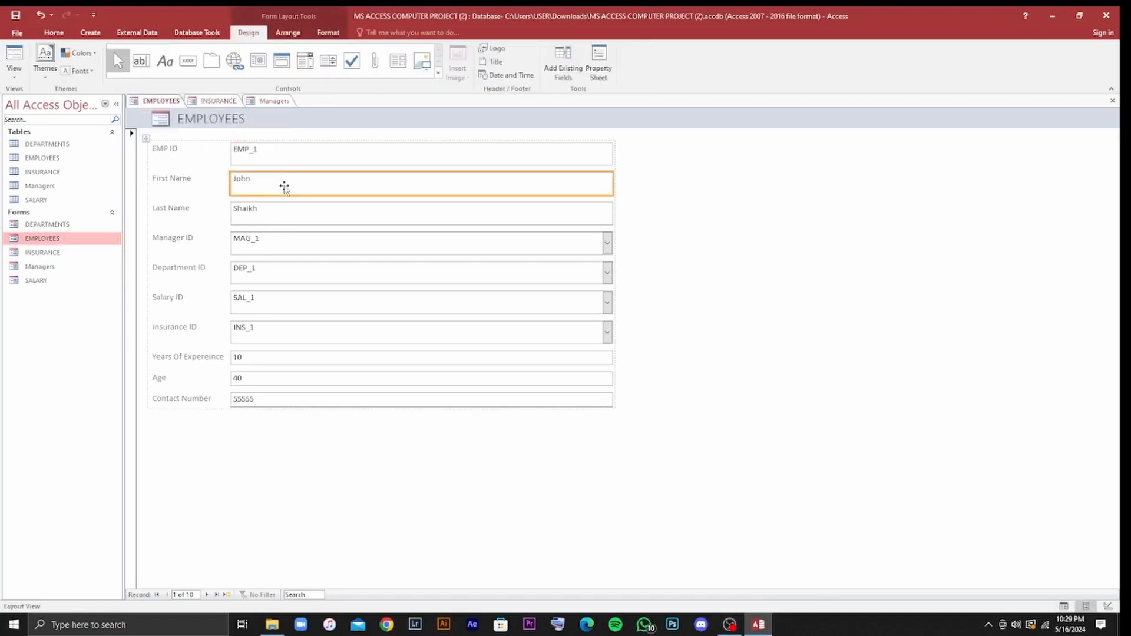
pyautogui.click(217, 595)
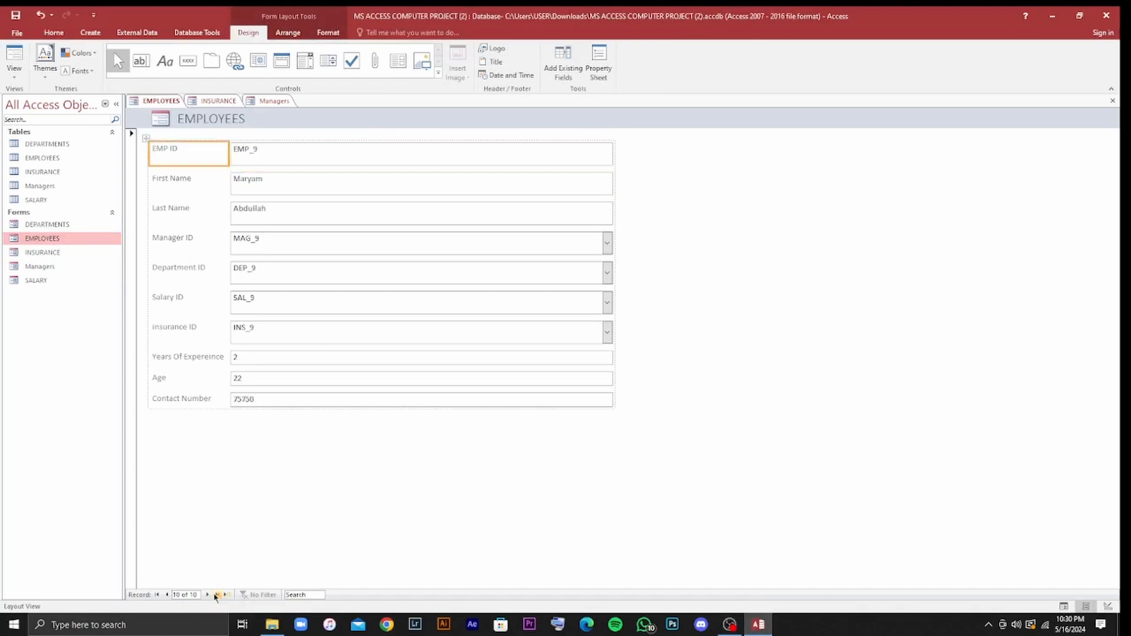
# Return the EMPLOYEES form to Form View and enter fr56er67rf67 as the EMP ID of a new record.
pyautogui.rightClick(147, 101)
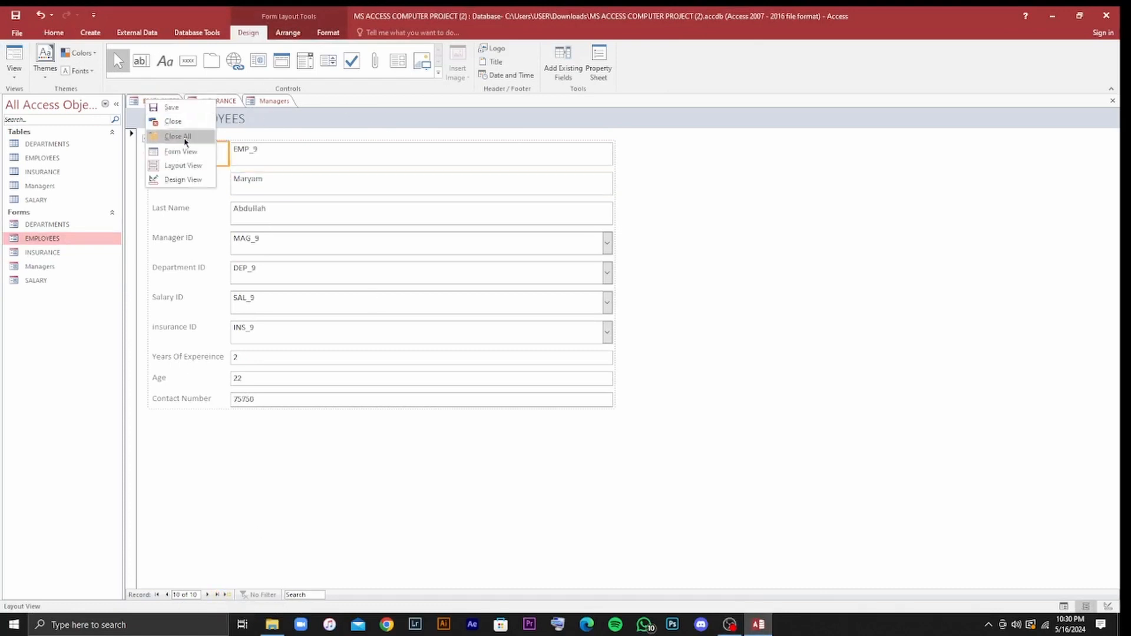
pyautogui.click(180, 152)
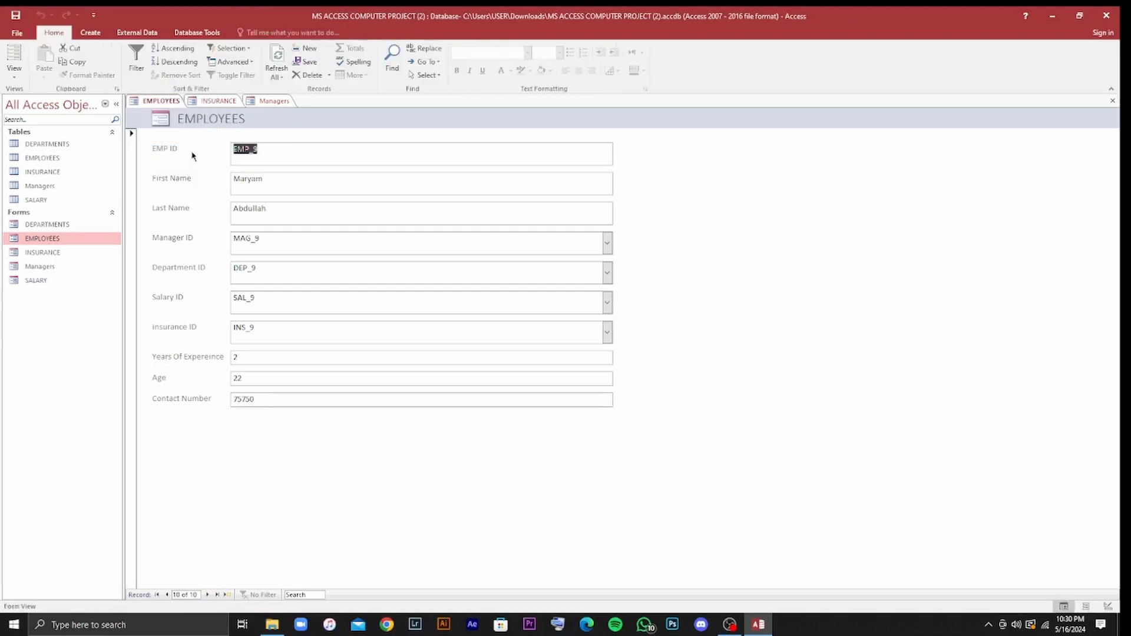
pyautogui.click(226, 595)
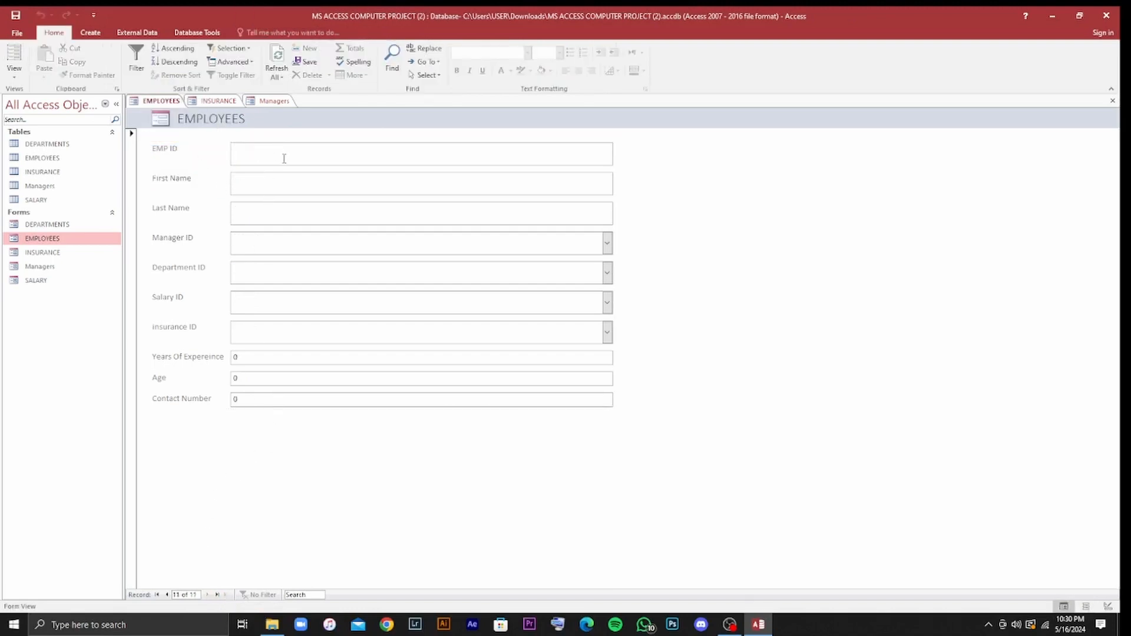
pyautogui.write('fr56er67rf67')
# Browse the INSURANCE, EMPLOYEES and SALARY forms, ending on the Managers form.
pyautogui.doubleClick(74, 265)
pyautogui.click(75, 254)
pyautogui.doubleClick(74, 255)
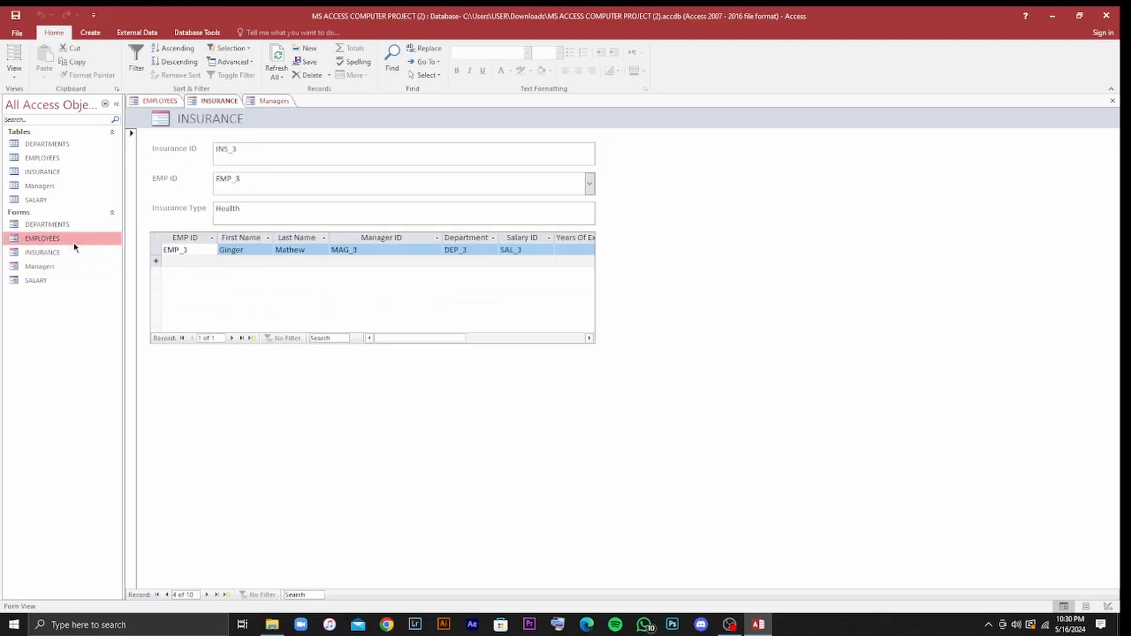
pyautogui.doubleClick(74, 241)
pyautogui.doubleClick(73, 268)
pyautogui.click(71, 282)
pyautogui.doubleClick(72, 282)
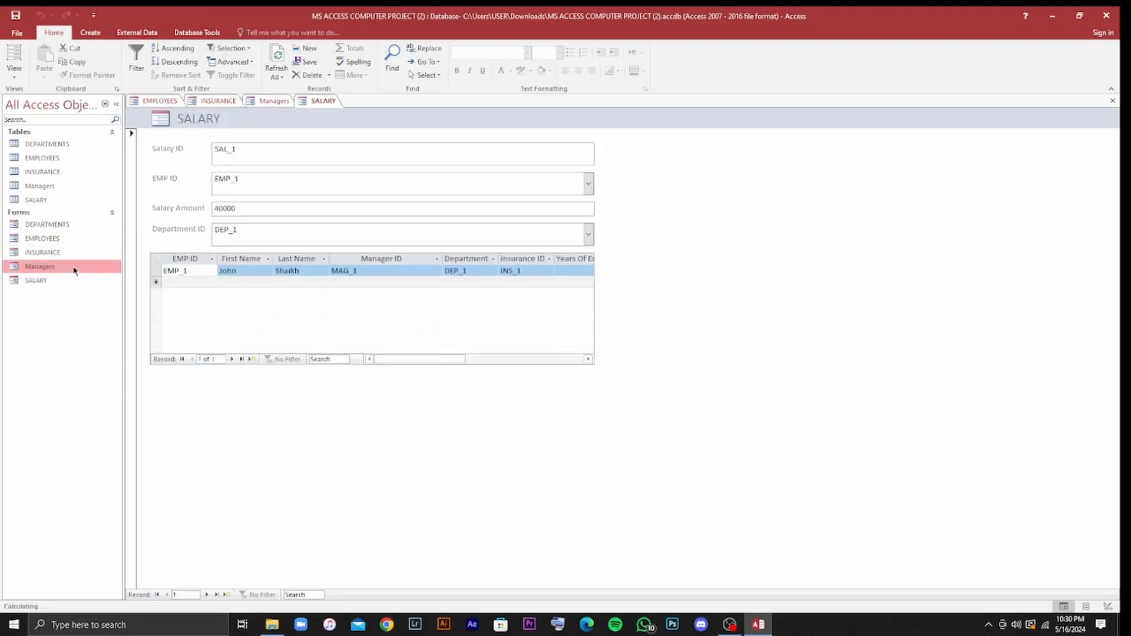
pyautogui.doubleClick(75, 266)
# Go to the last and new blank records of the Managers form and step back through all records to the first.
pyautogui.click(218, 595)
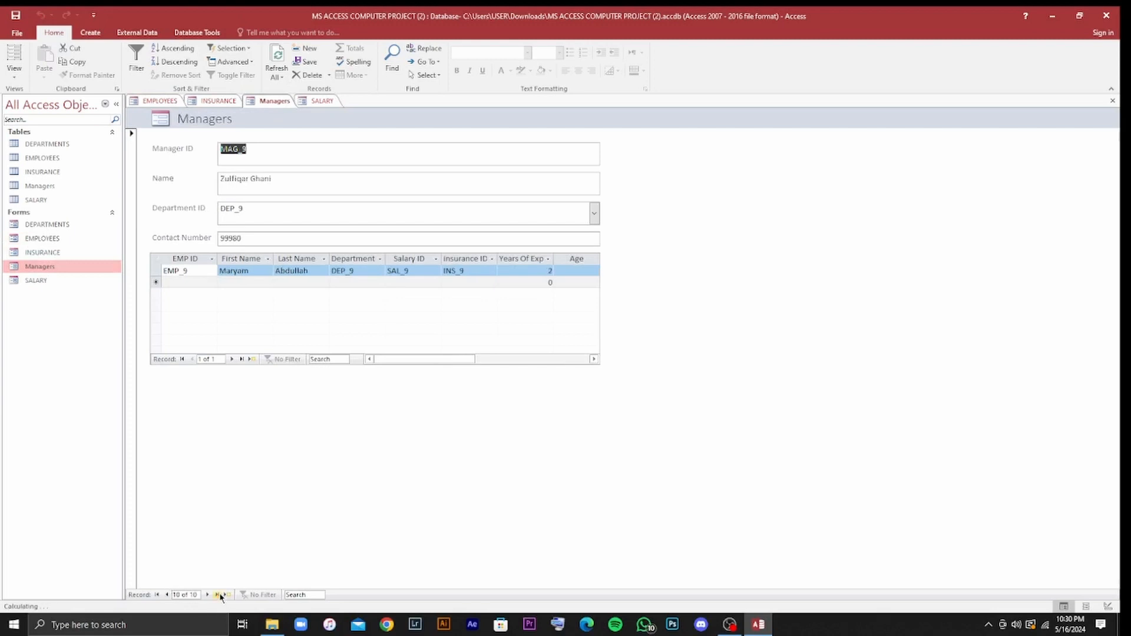
pyautogui.click(228, 594)
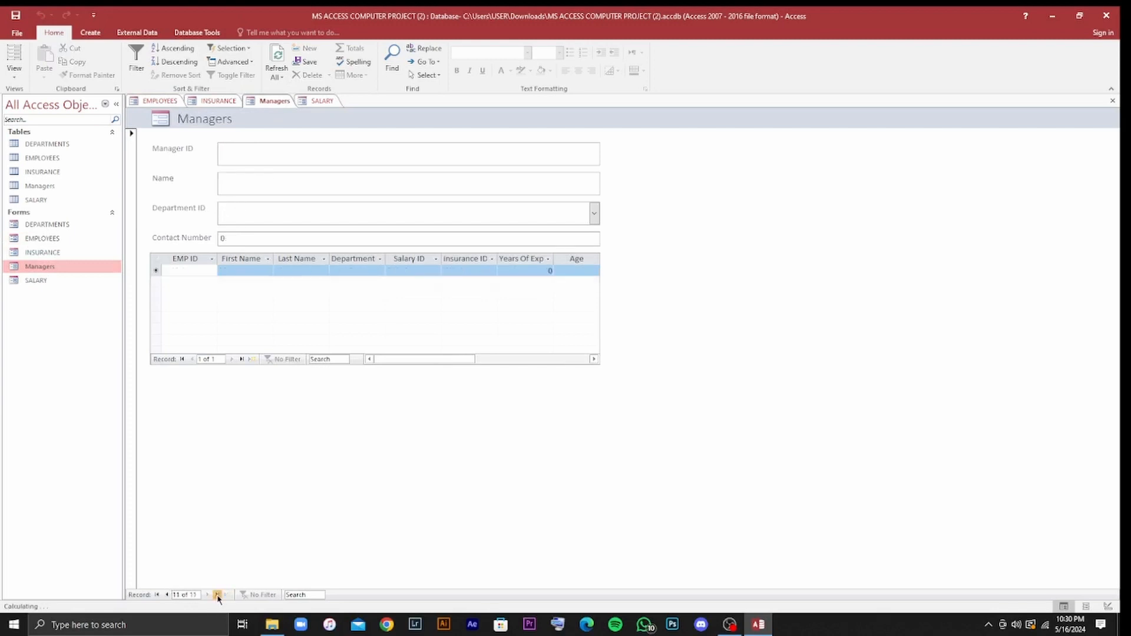
pyautogui.click(216, 595)
pyautogui.click(209, 594)
pyautogui.click(168, 595)
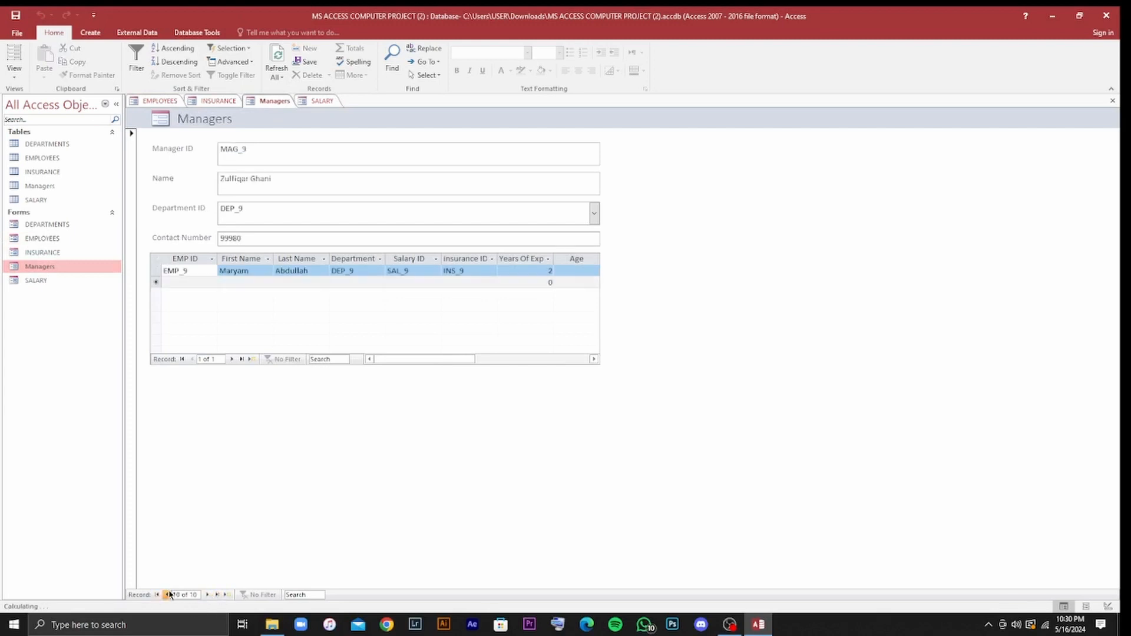
pyautogui.click(168, 595)
pyautogui.click(169, 595)
pyautogui.click(169, 595)
pyautogui.click(169, 595)
pyautogui.click(169, 595)
pyautogui.click(169, 595)
pyautogui.click(169, 595)
pyautogui.click(169, 595)
pyautogui.click(169, 595)
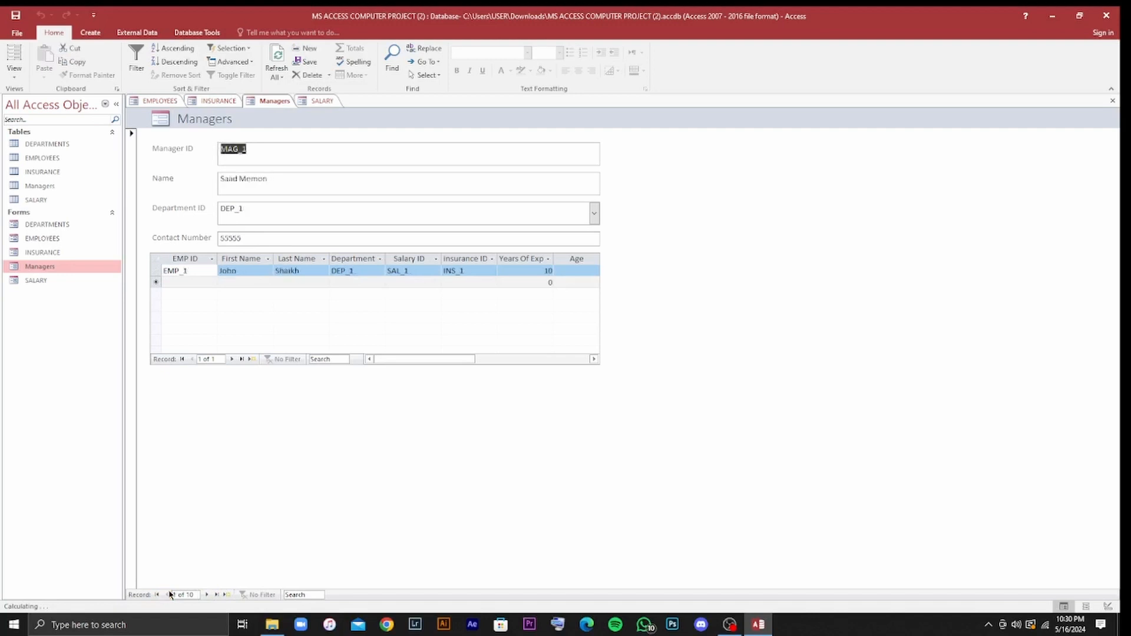
pyautogui.click(729, 624)
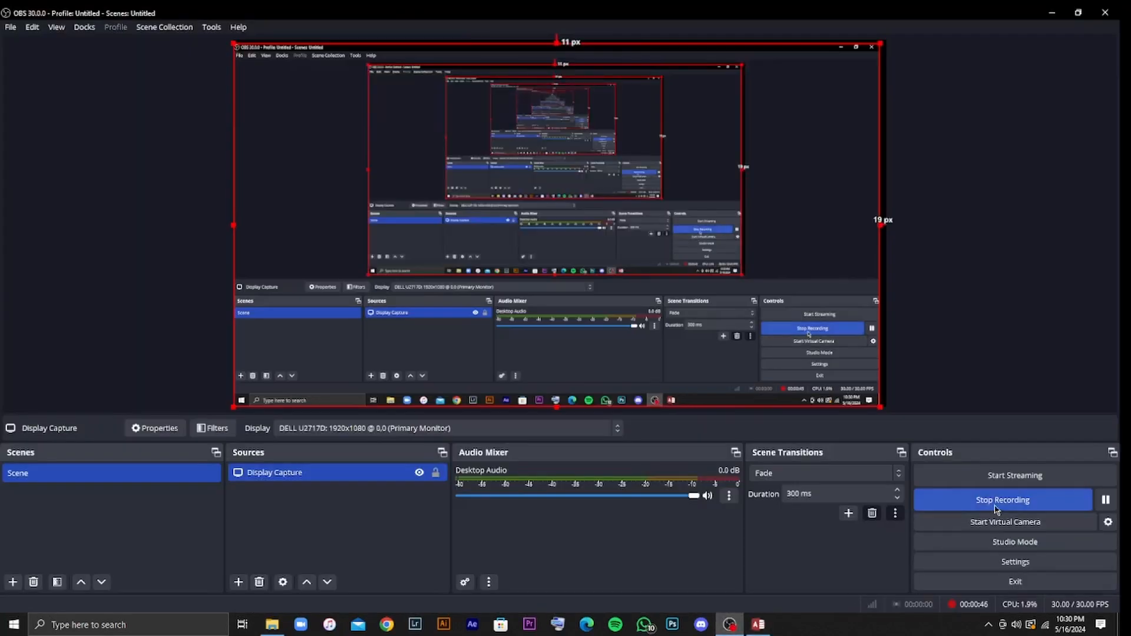
pyautogui.click(1009, 508)
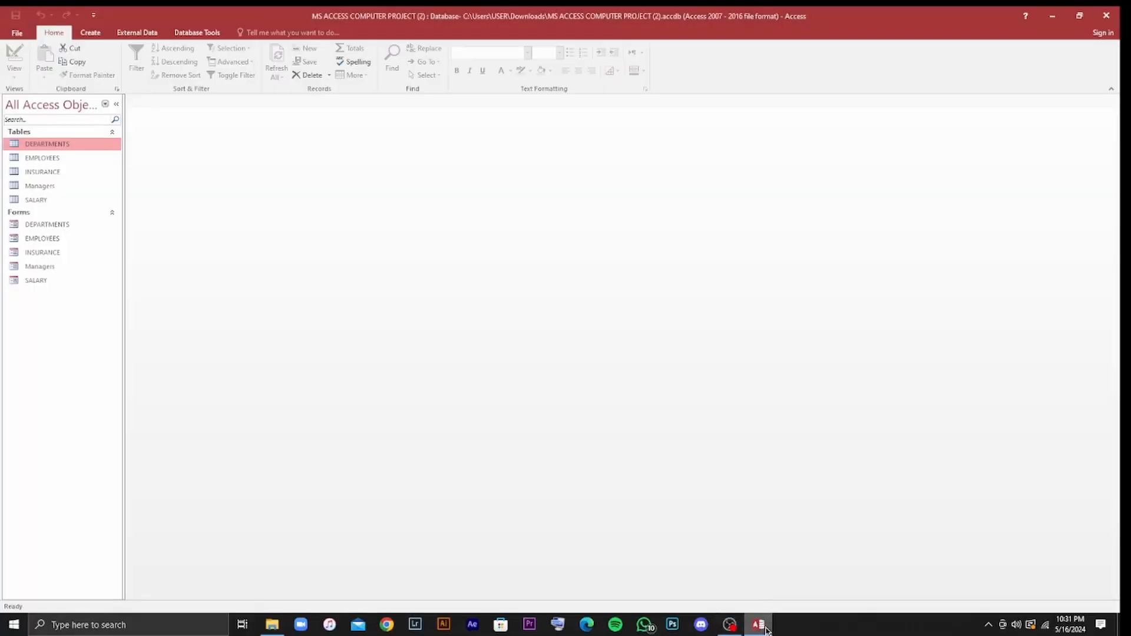
# Open the DEPARTMENTS and EMPLOYEES tables, and close DEPARTMENTS so only EMPLOYEES remains open.
pyautogui.doubleClick(64, 144)
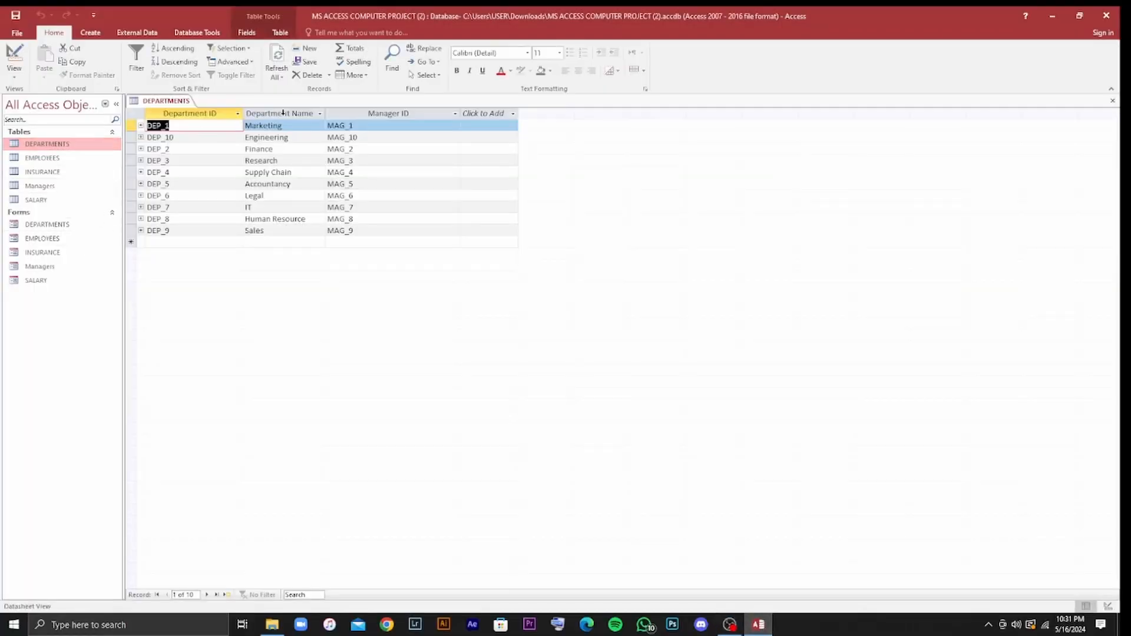
pyautogui.doubleClick(33, 158)
pyautogui.rightClick(56, 146)
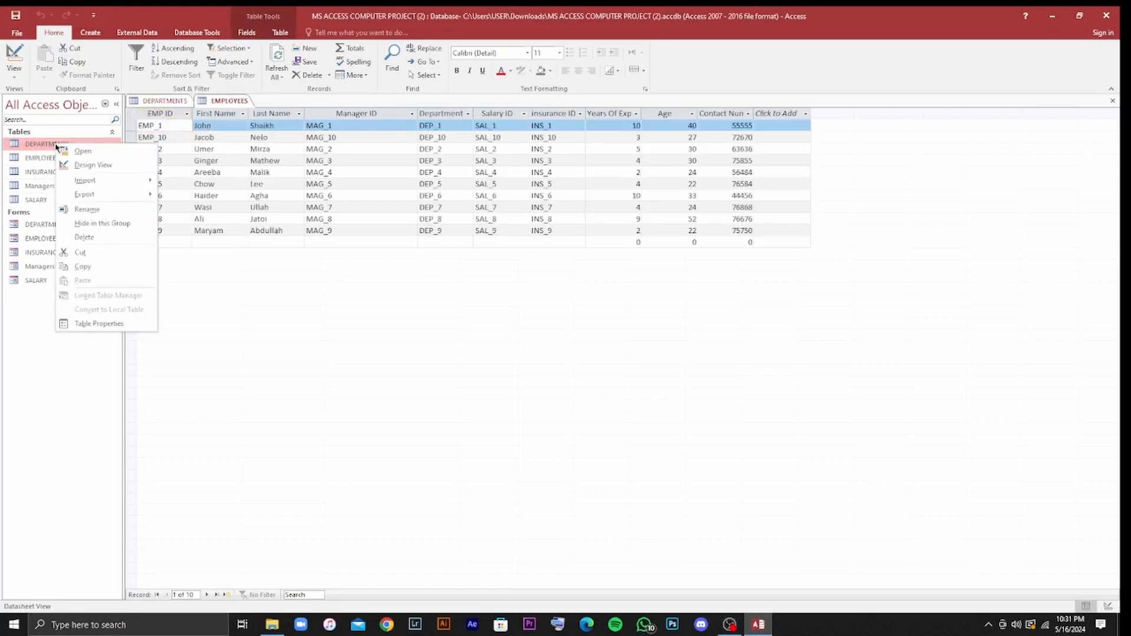
pyautogui.rightClick(147, 103)
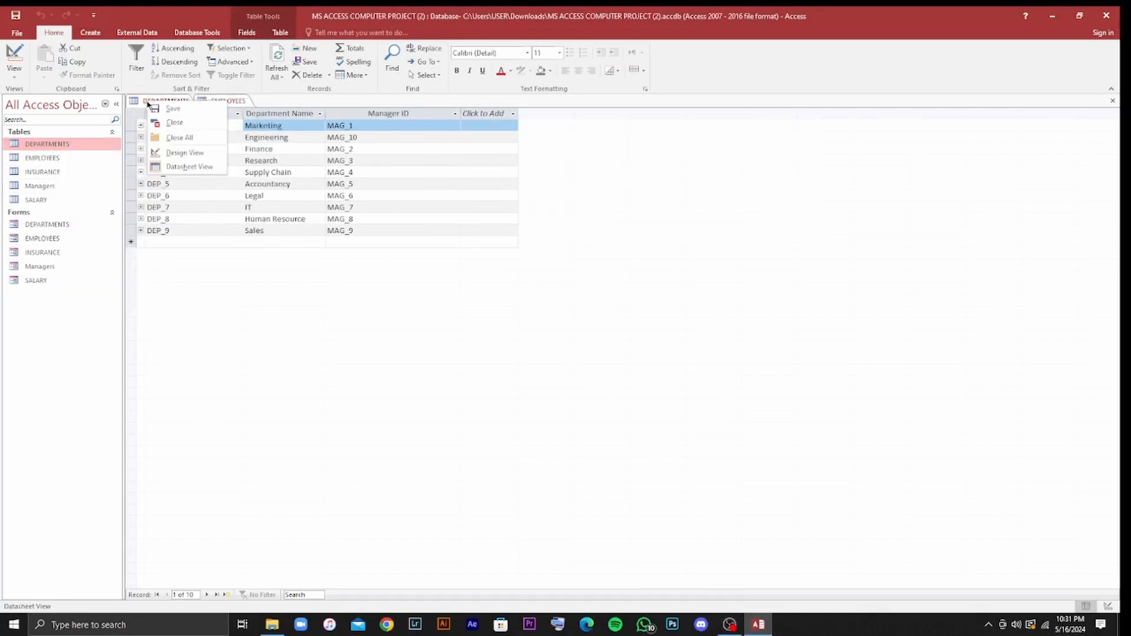
pyautogui.click(159, 122)
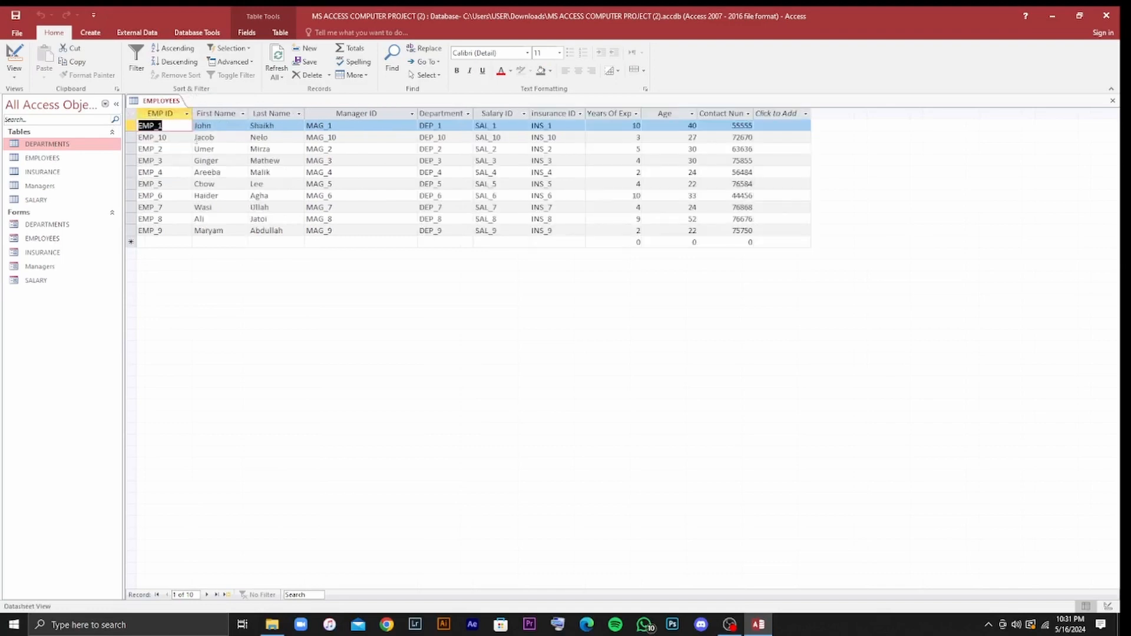
# Switch the EMPLOYEES table to Design View and examine the Expression Builder operators for the EMP ID validation rule.
pyautogui.click(14, 70)
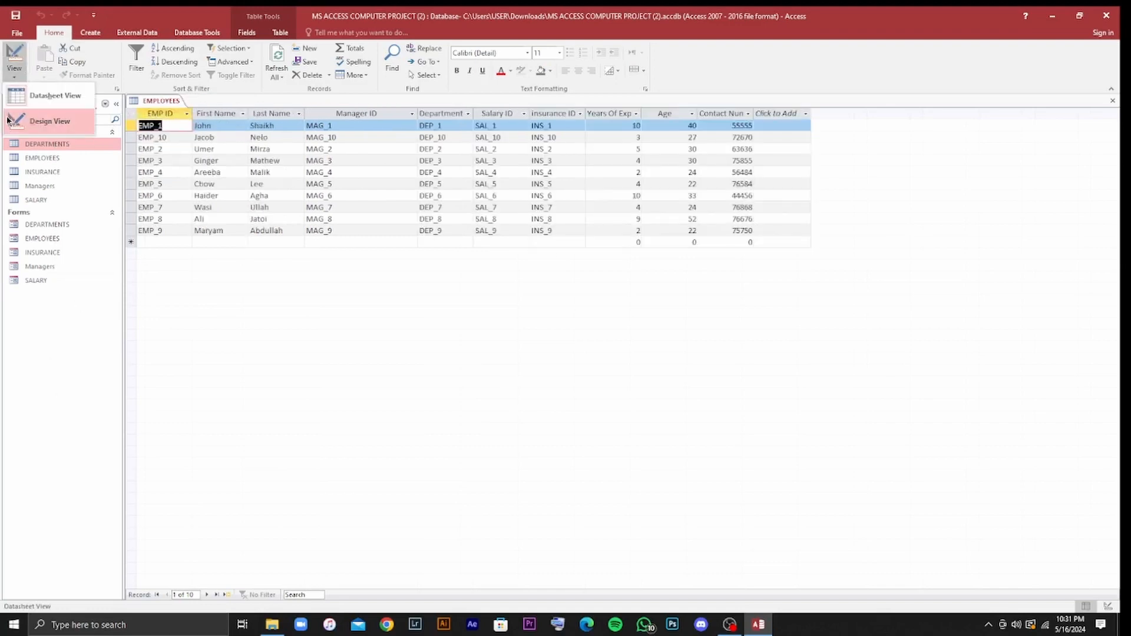
pyautogui.click(8, 121)
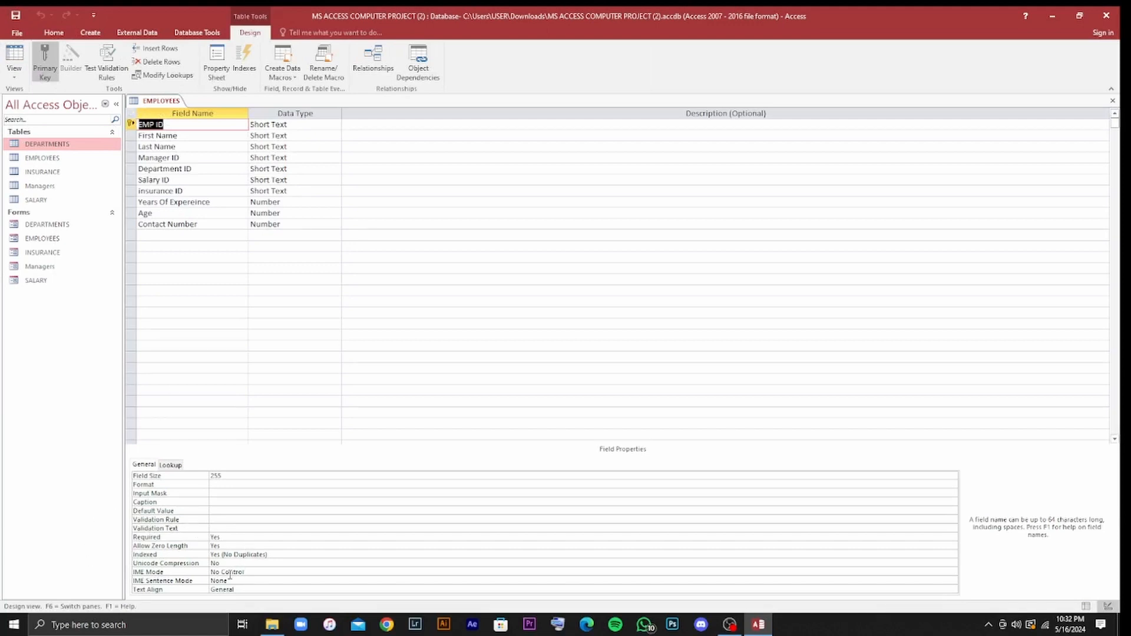
pyautogui.click(184, 519)
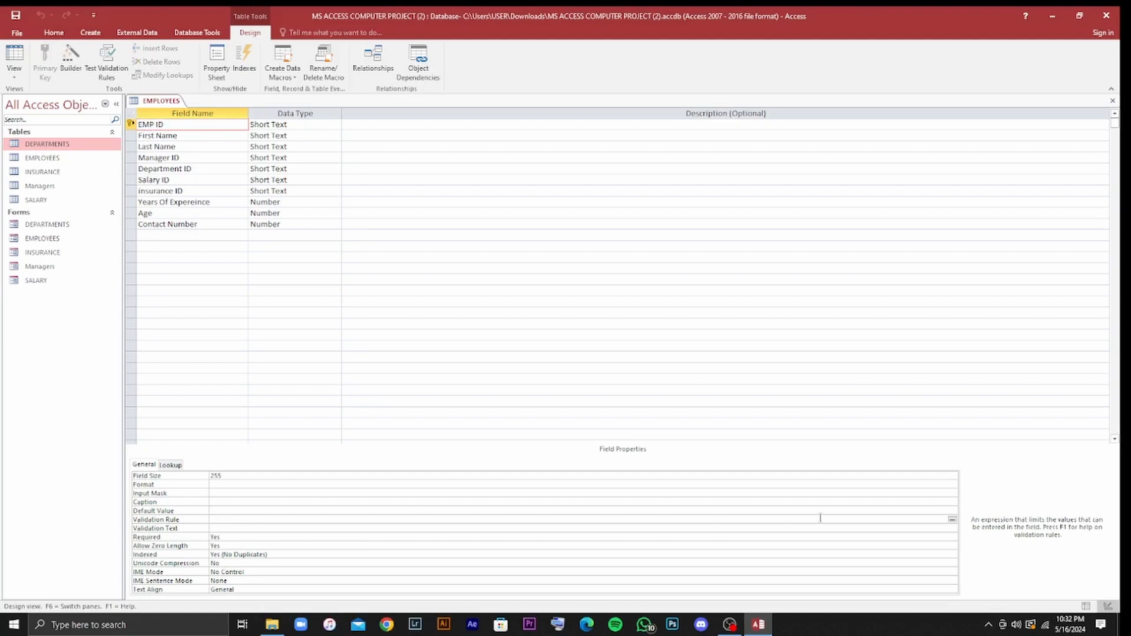
pyautogui.click(952, 520)
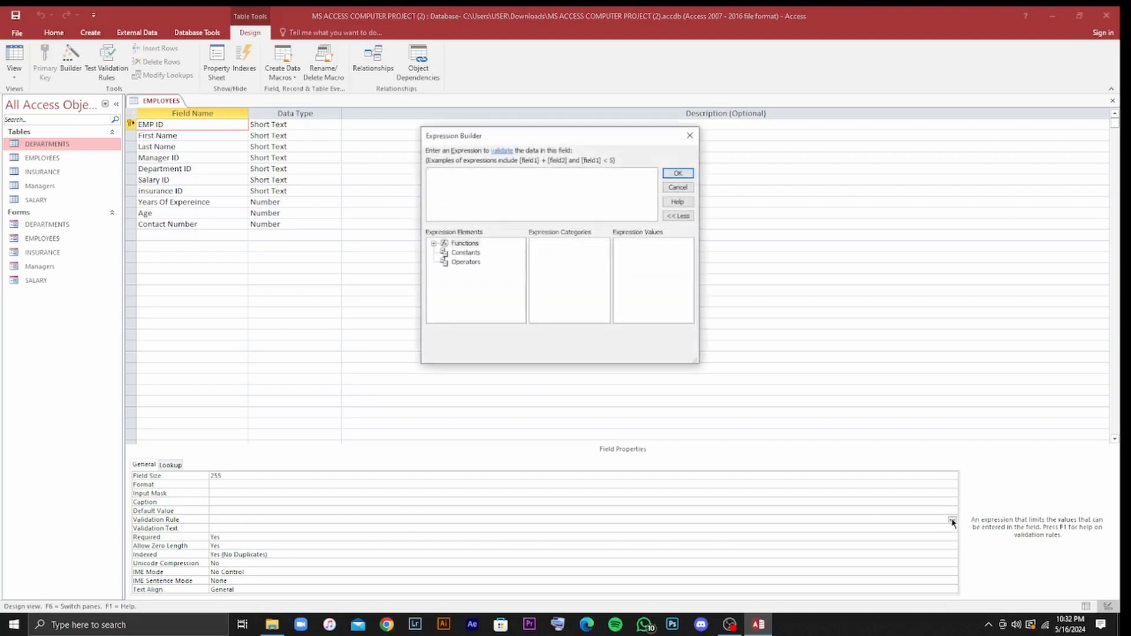
pyautogui.click(475, 263)
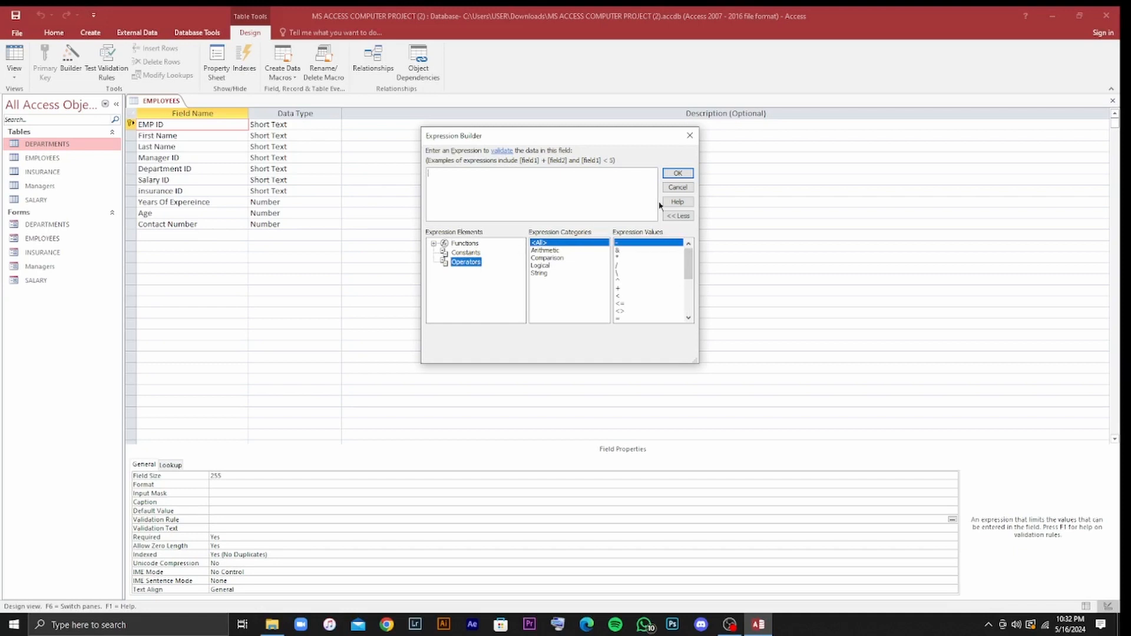
pyautogui.click(689, 135)
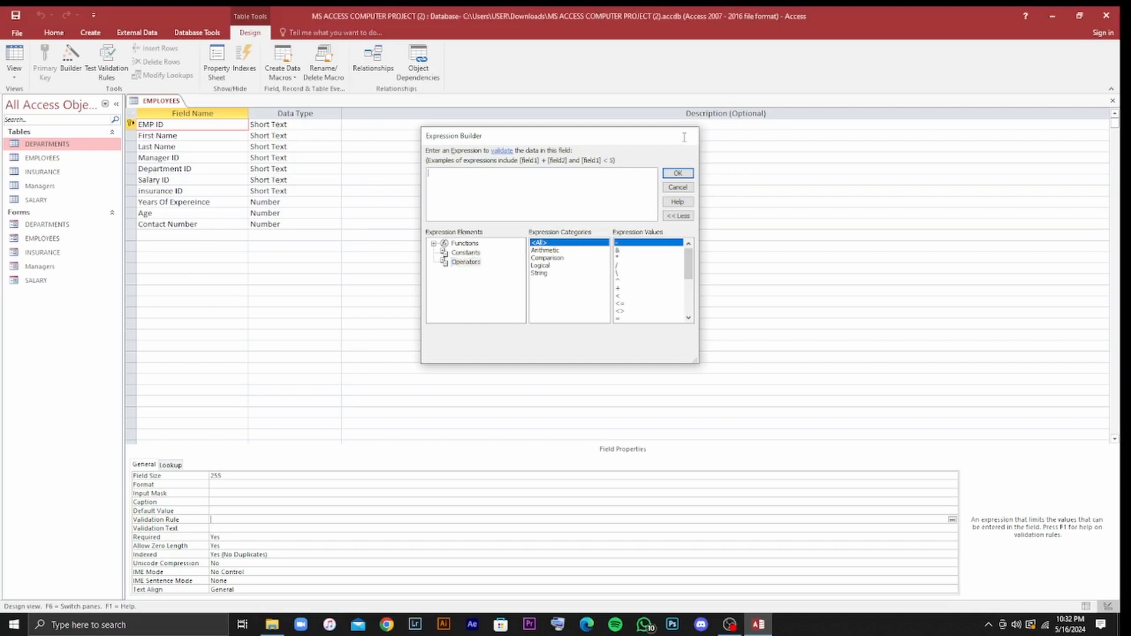
# Open the Age field's validation rule in the Expression Builder and try adding the Eqv and Like operators.
pyautogui.click(198, 214)
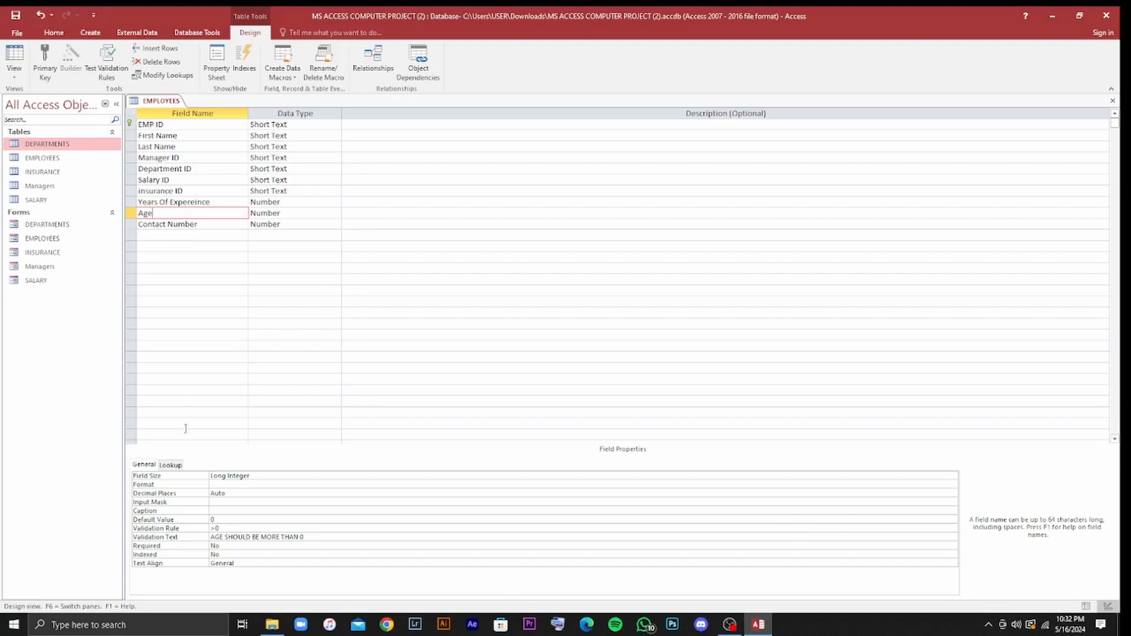
pyautogui.click(236, 528)
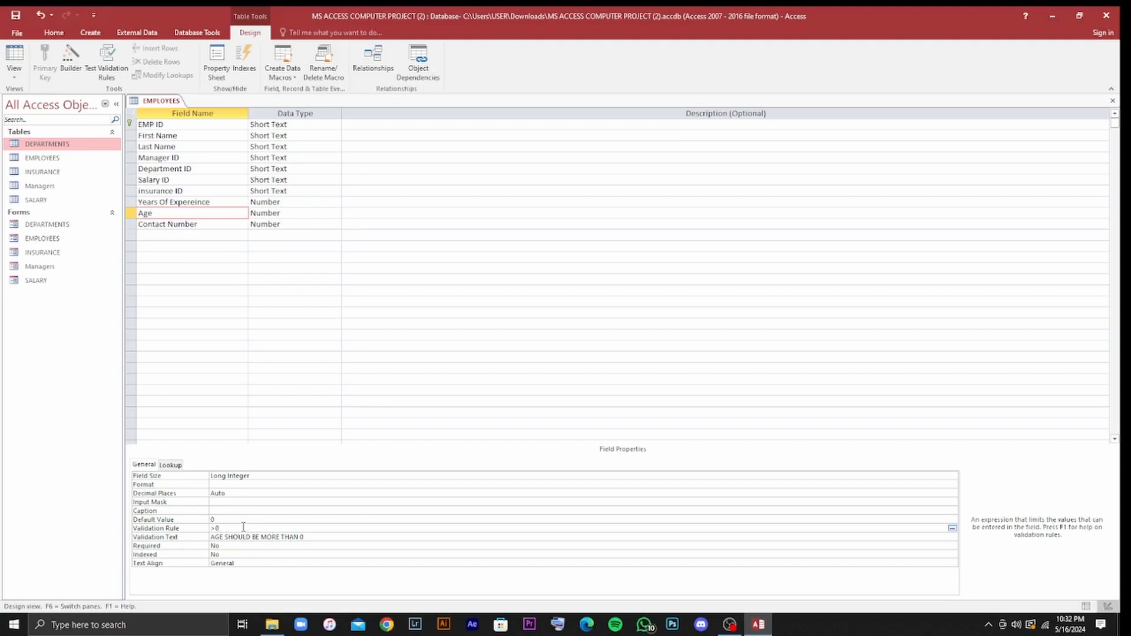
pyautogui.click(953, 528)
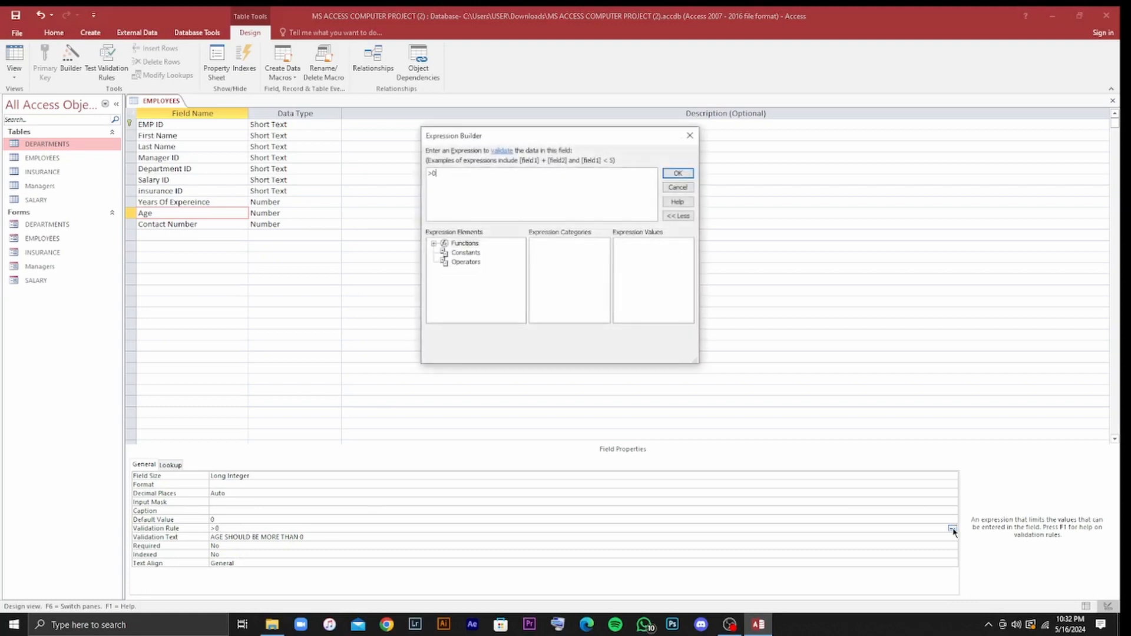
pyautogui.click(464, 262)
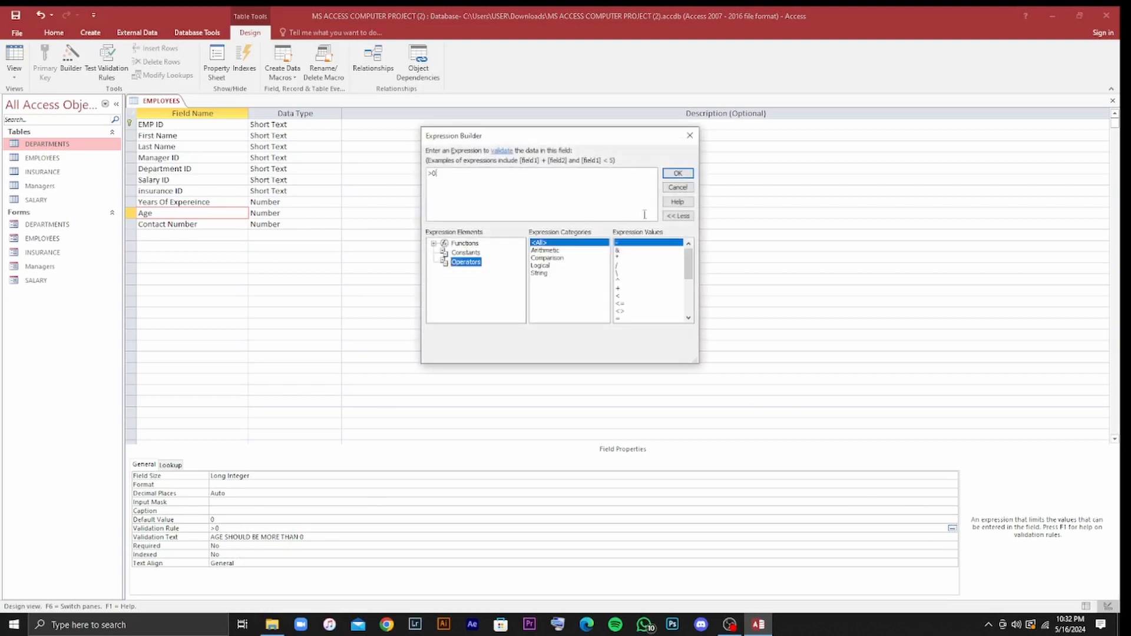
pyautogui.scroll(-3, 623, 282)
pyautogui.doubleClick(623, 281)
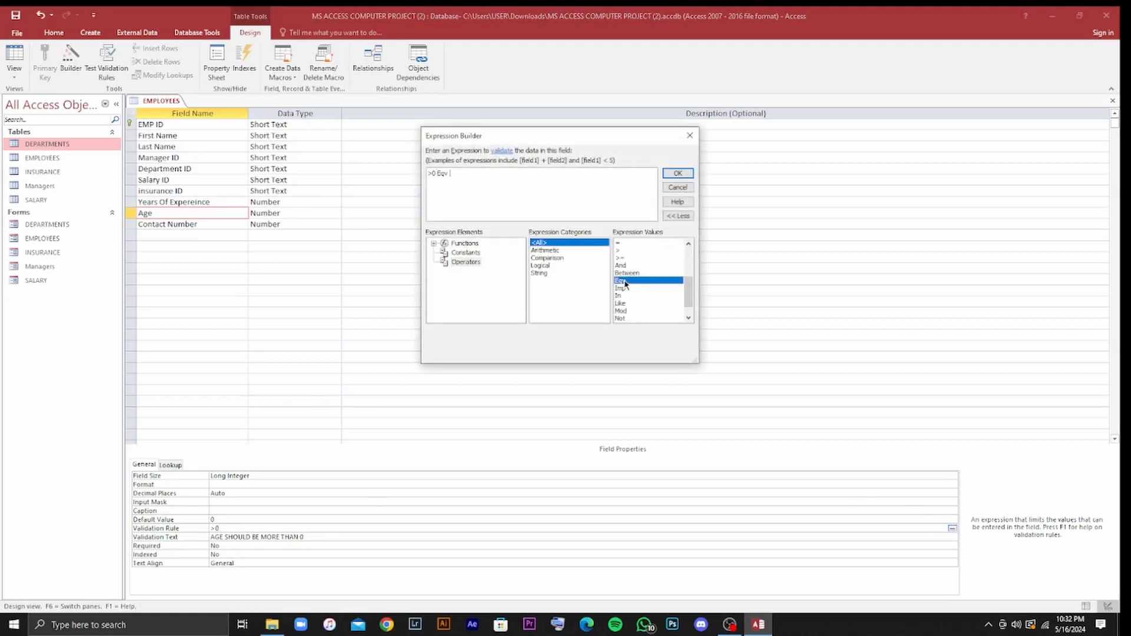
pyautogui.click(631, 258)
pyautogui.doubleClick(621, 303)
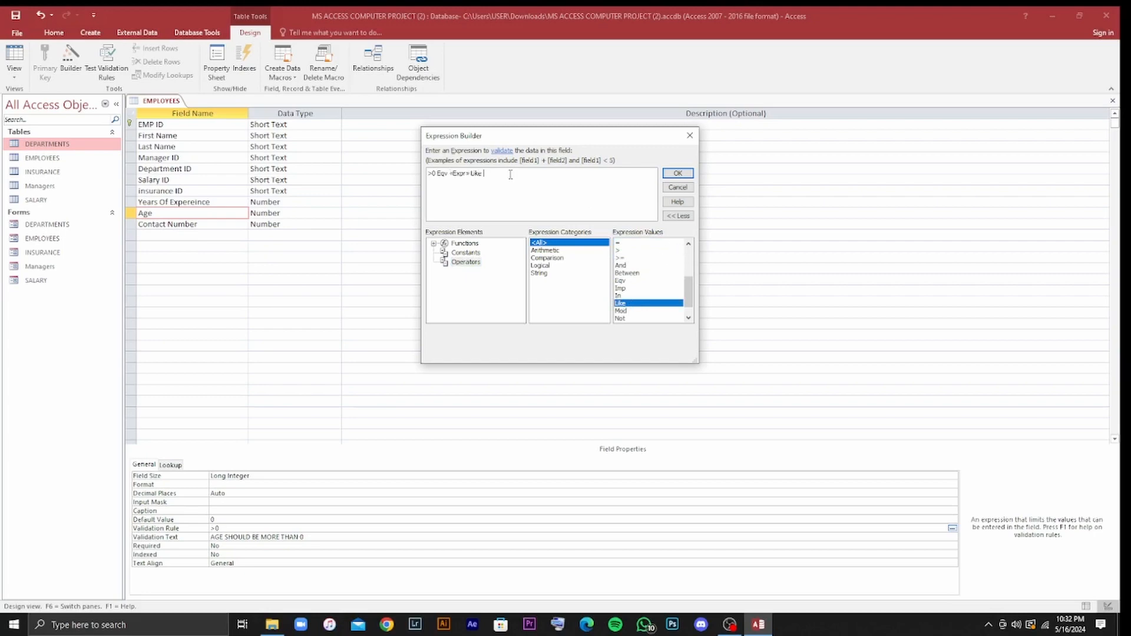
# Delete the added Eqv and Like operators from the Age validation rule, confirm >0, and select the field's validation text.
pyautogui.moveTo(511, 175); pyautogui.dragTo(445, 179)
pyautogui.press('BackSpace')
pyautogui.press('BackSpace')
pyautogui.press('BackSpace')
pyautogui.press('BackSpace')
pyautogui.press('BackSpace')
pyautogui.press('BackSpace')
pyautogui.press('BackSpace')
pyautogui.press('BackSpace')
pyautogui.click(678, 174)
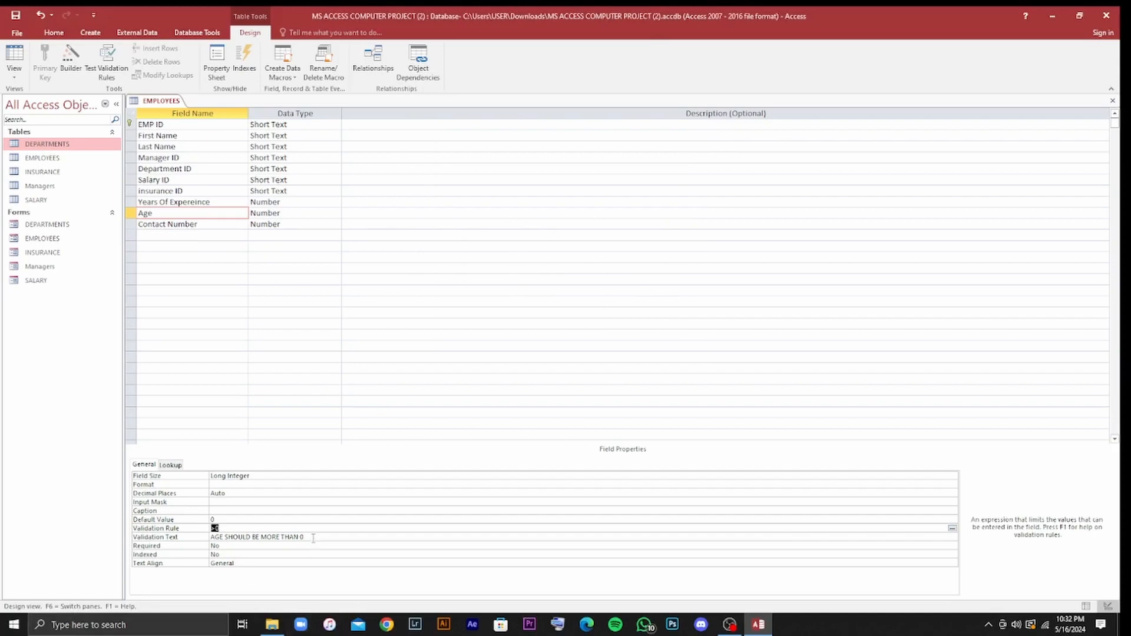
pyautogui.moveTo(314, 538); pyautogui.dragTo(182, 537)
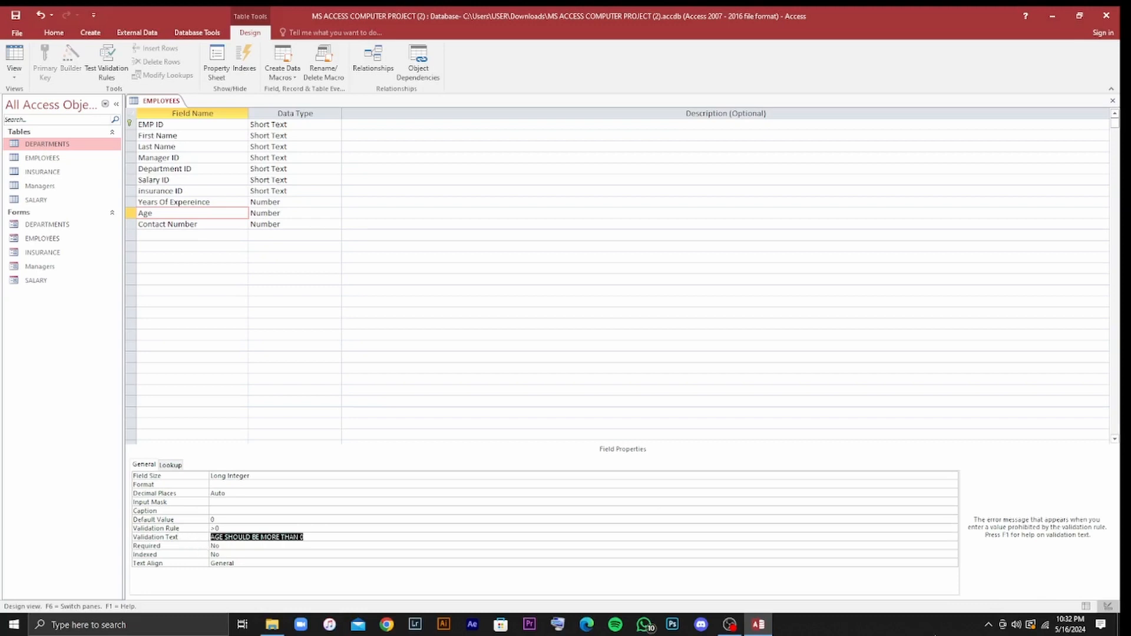
pyautogui.click(730, 625)
pyautogui.click(1067, 502)
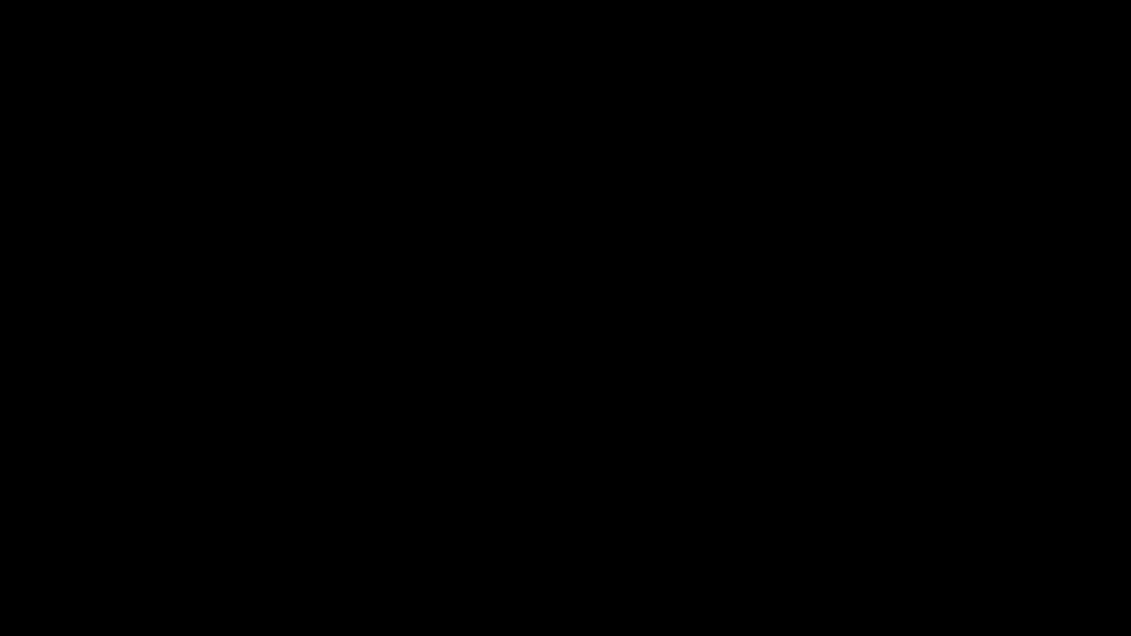